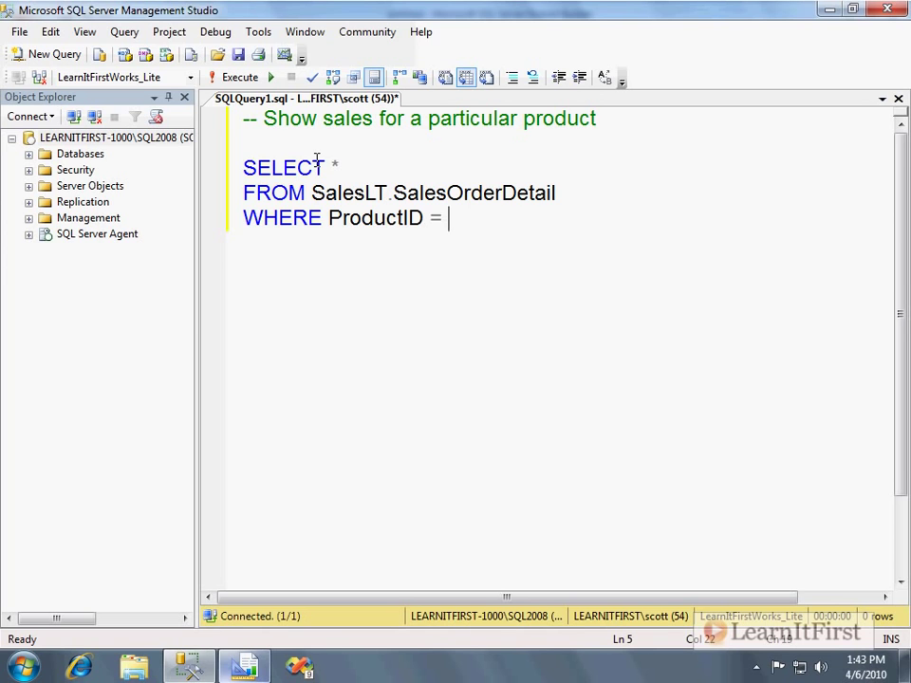
# Step: Complete the SalesOrderDetail query's filter with ProductID 707, run it, and enlarge the results area
pyautogui.write('707')
pyautogui.press('F5')
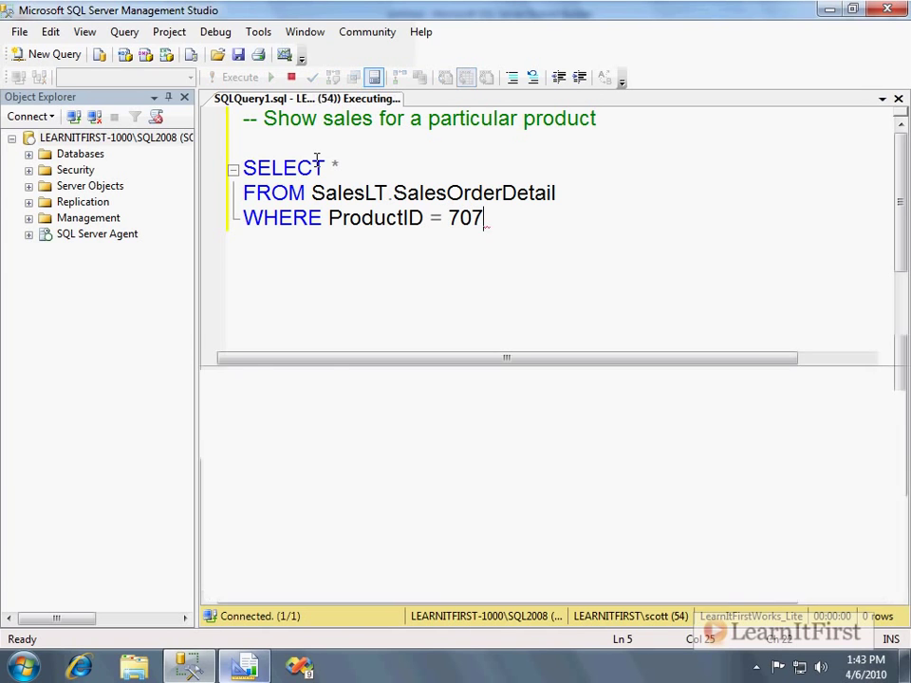
pyautogui.doubleClick(376, 218)
pyautogui.click(461, 254)
pyautogui.moveTo(478, 368); pyautogui.dragTo(527, 274)
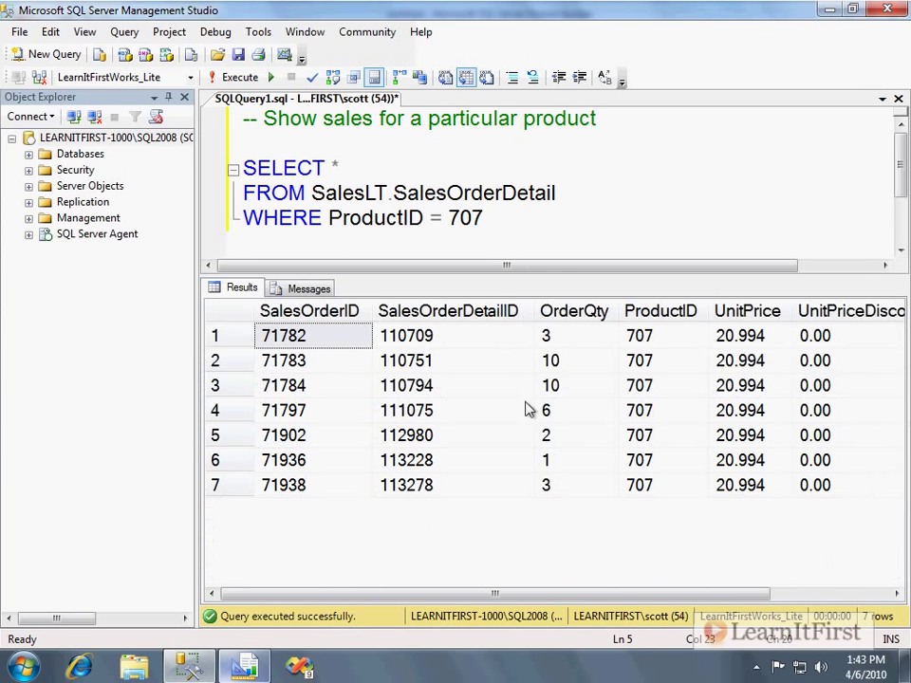
# Step: Examine the LineTotal values and the first three rows of the product sales results
pyautogui.click(797, 594)
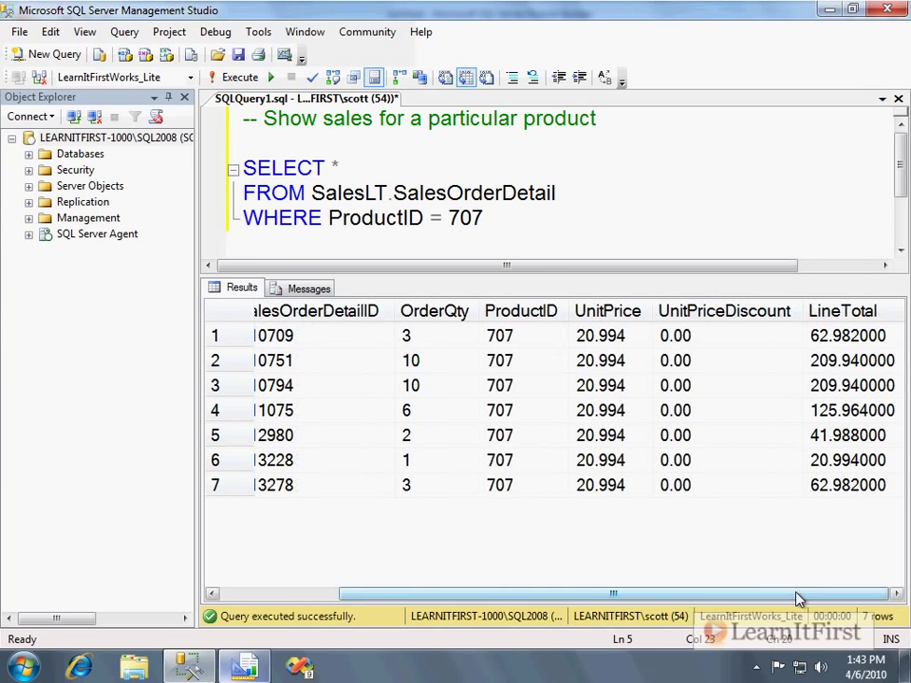
pyautogui.moveTo(855, 336); pyautogui.dragTo(869, 482)
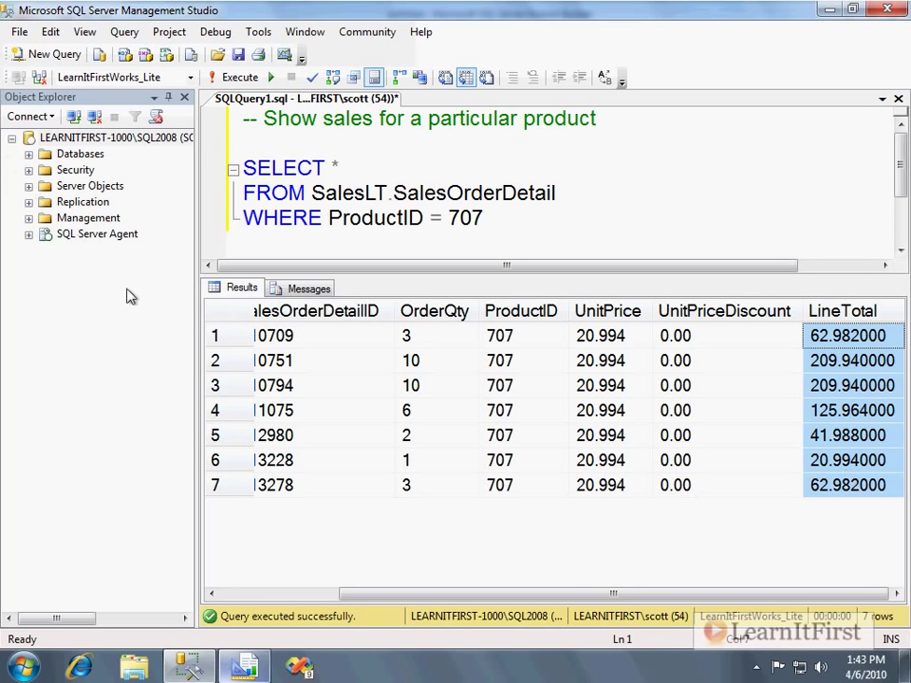
pyautogui.click(214, 336)
pyautogui.click(217, 366)
pyautogui.click(218, 386)
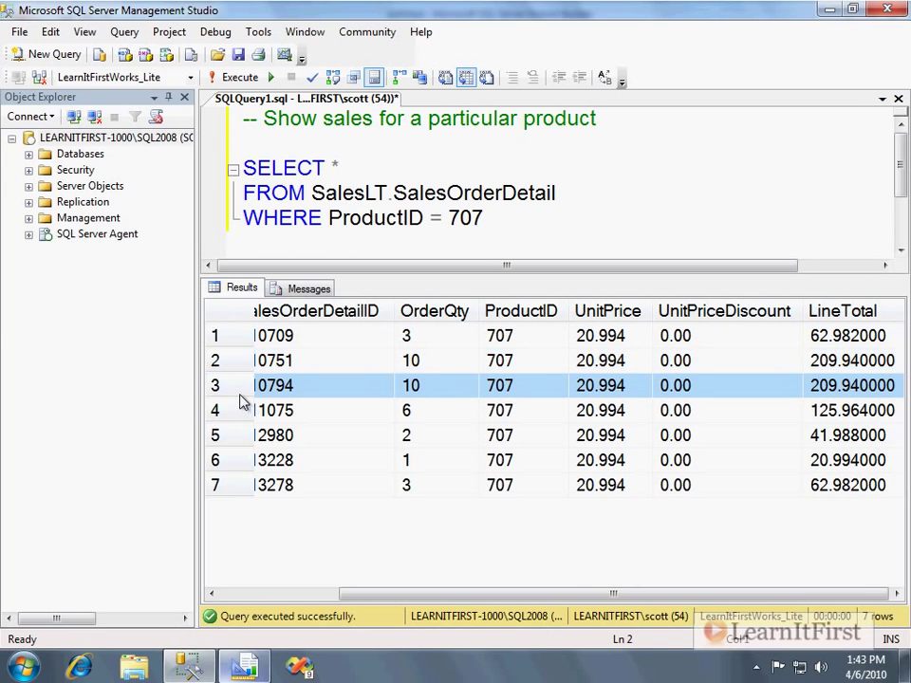
# Step: Change the query's ProductID filter to 900, rerun it, and select the returned sales rows
pyautogui.click(504, 197)
pyautogui.press('Down')
pyautogui.hotkey('ctrl', 'shift', 'Left')
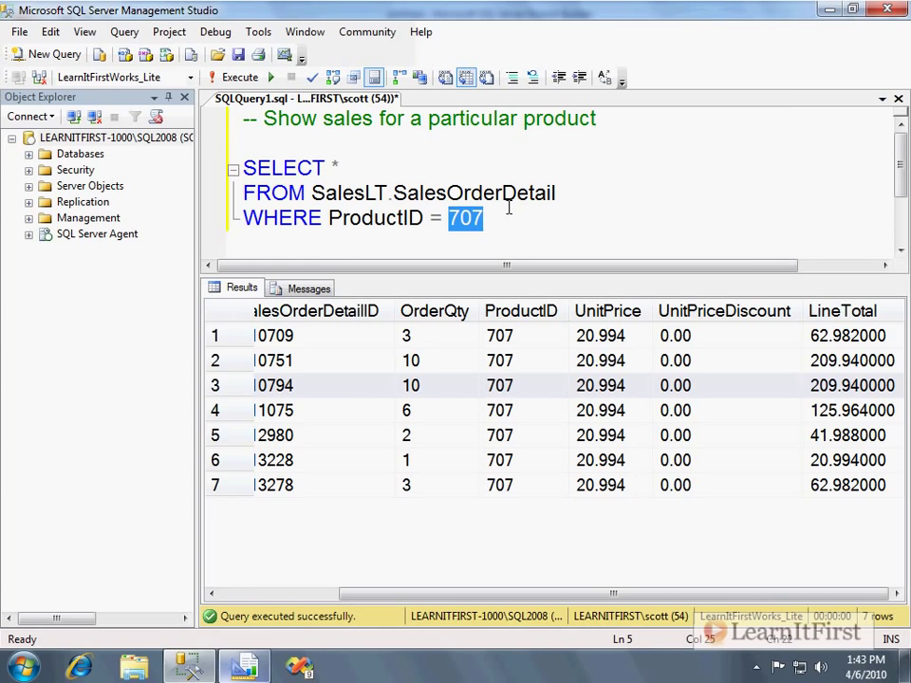
pyautogui.write('900')
pyautogui.press('F5')
pyautogui.click(332, 340)
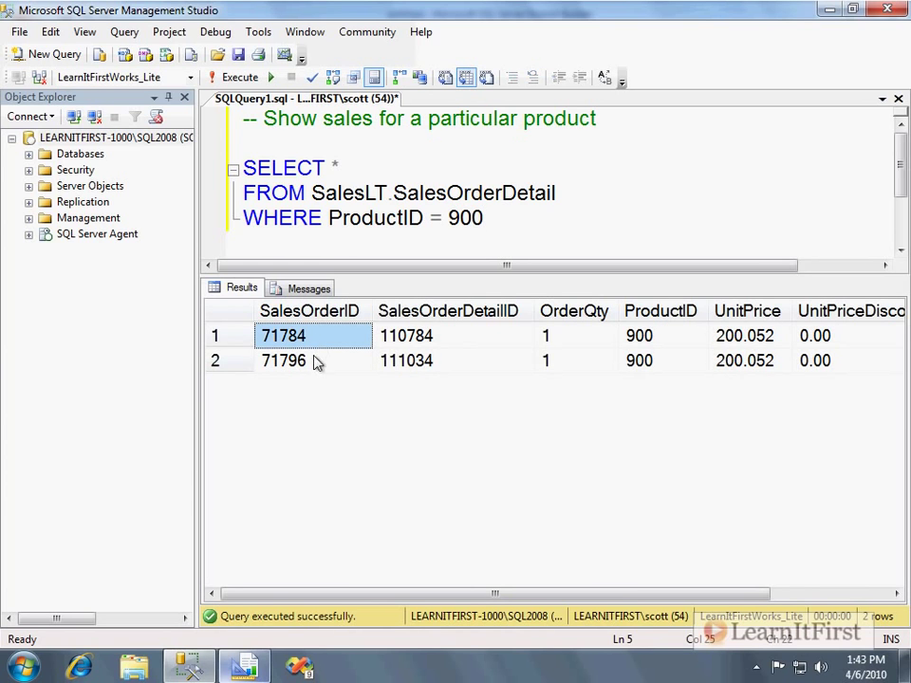
pyautogui.keyDown('shift'); pyautogui.click(314, 366); pyautogui.keyUp('shift')
pyautogui.keyDown('shift'); pyautogui.click(823, 361); pyautogui.keyUp('shift')
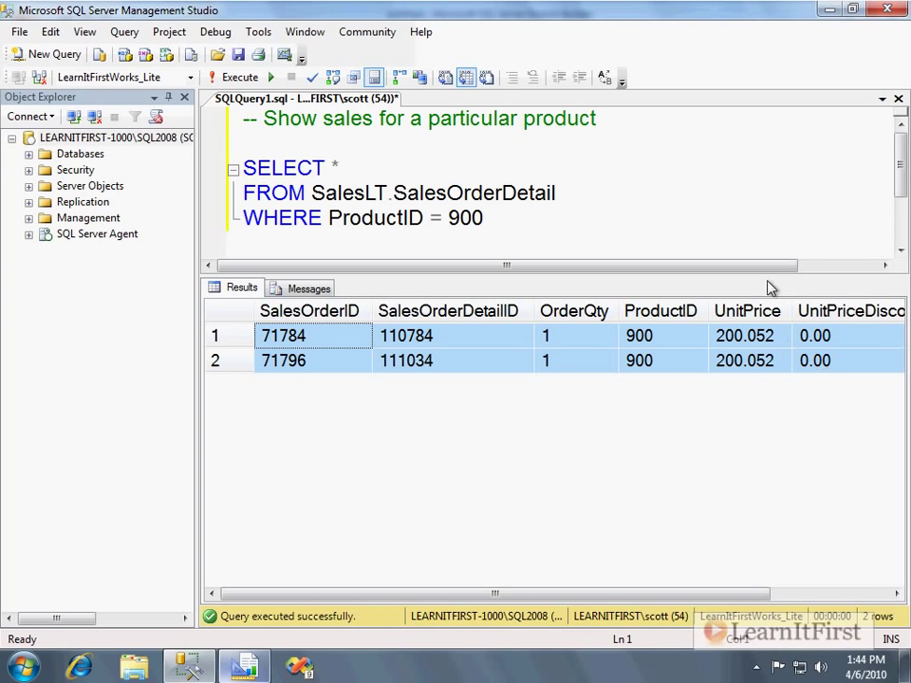
# Step: Hide the results and start a new SELECT * FROM statement above the sales comment
pyautogui.doubleClick(465, 218)
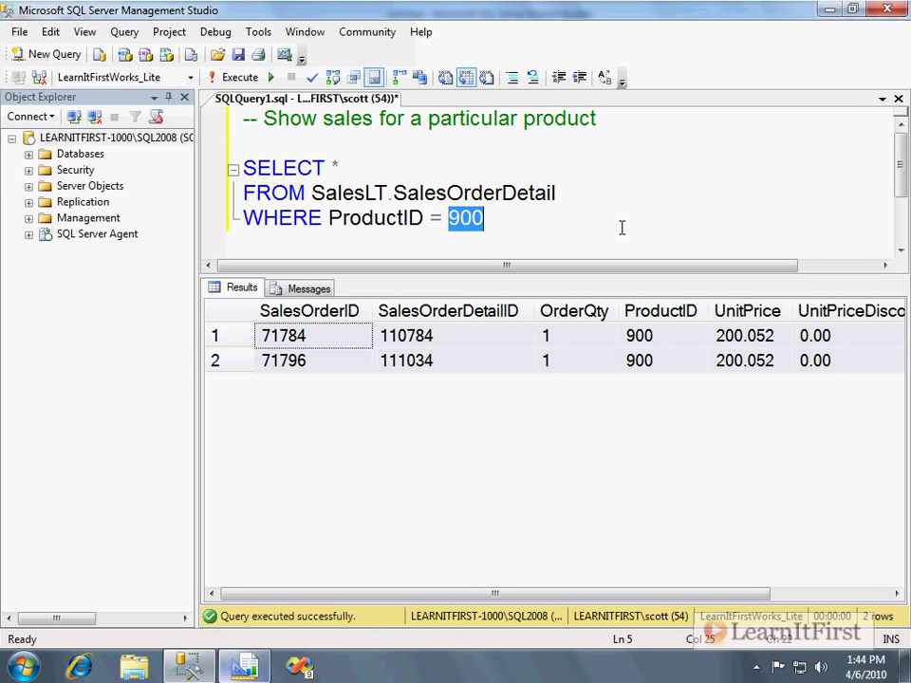
pyautogui.hotkey('ctrl', 'r')
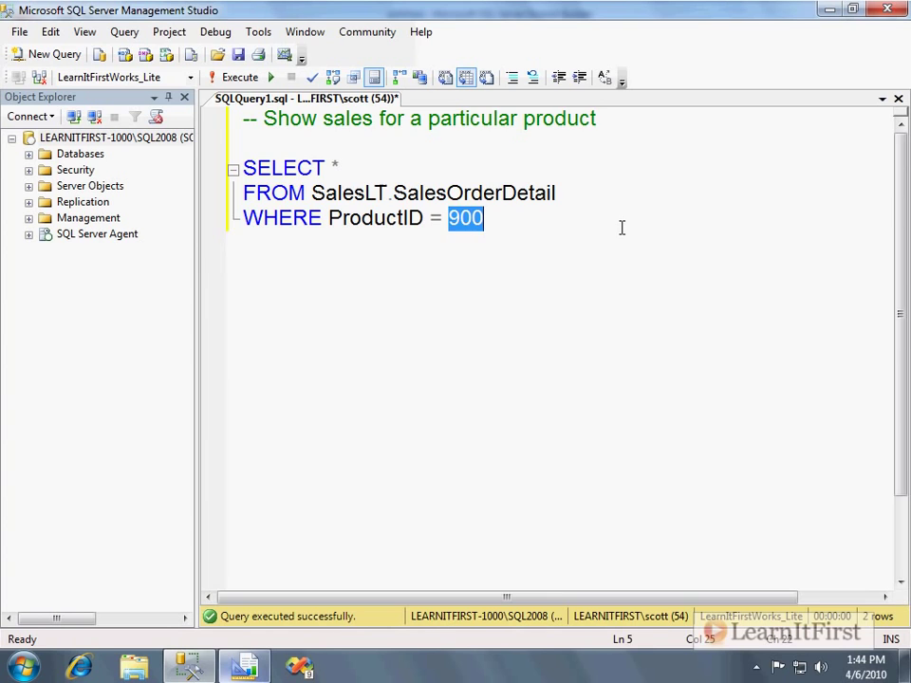
pyautogui.hotkey('ctrl', 'Home')
pyautogui.press('Return')
pyautogui.press('Up')
pyautogui.press('Return')
pyautogui.write('SELECT *')
pyautogui.press('Return')
pyautogui.write('FROM')
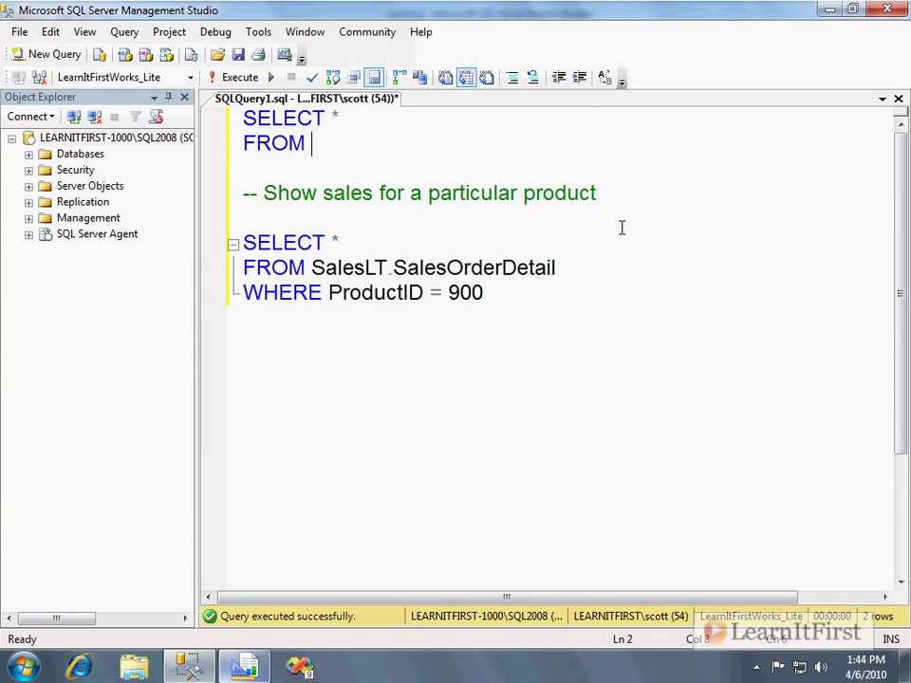
# Step: Complete the new query's FROM clause with the table SalesLT.Product
pyautogui.moveTo(326, 243); pyautogui.dragTo(408, 242)
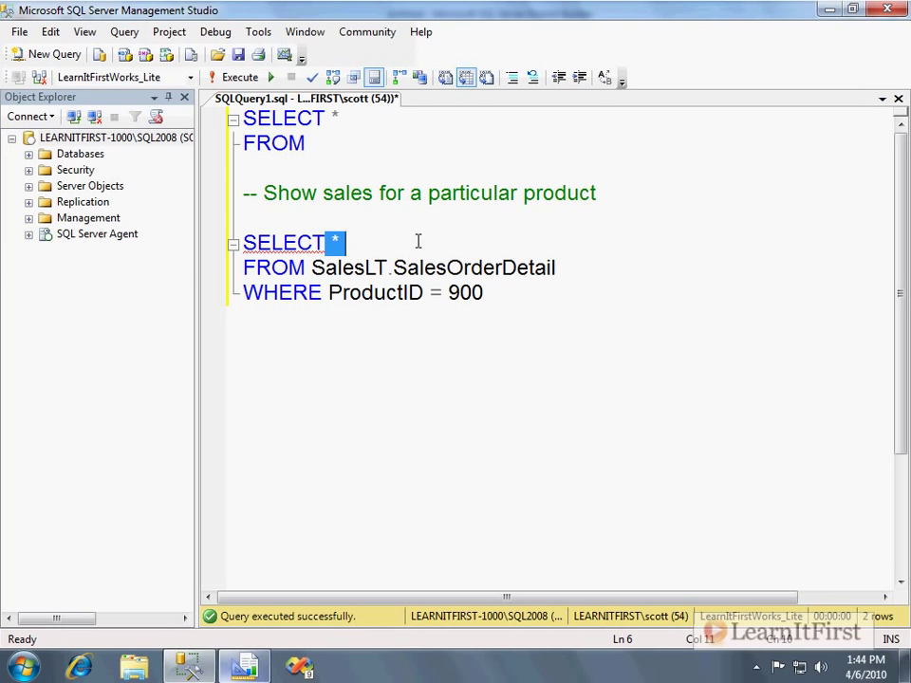
pyautogui.click(349, 142)
pyautogui.write('SalesL')
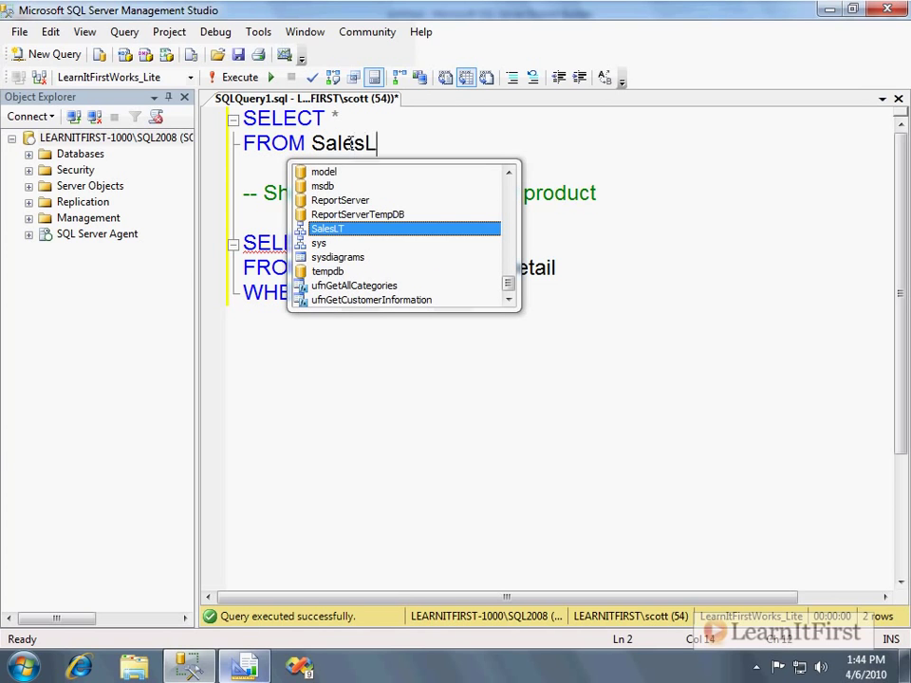
pyautogui.write('T')
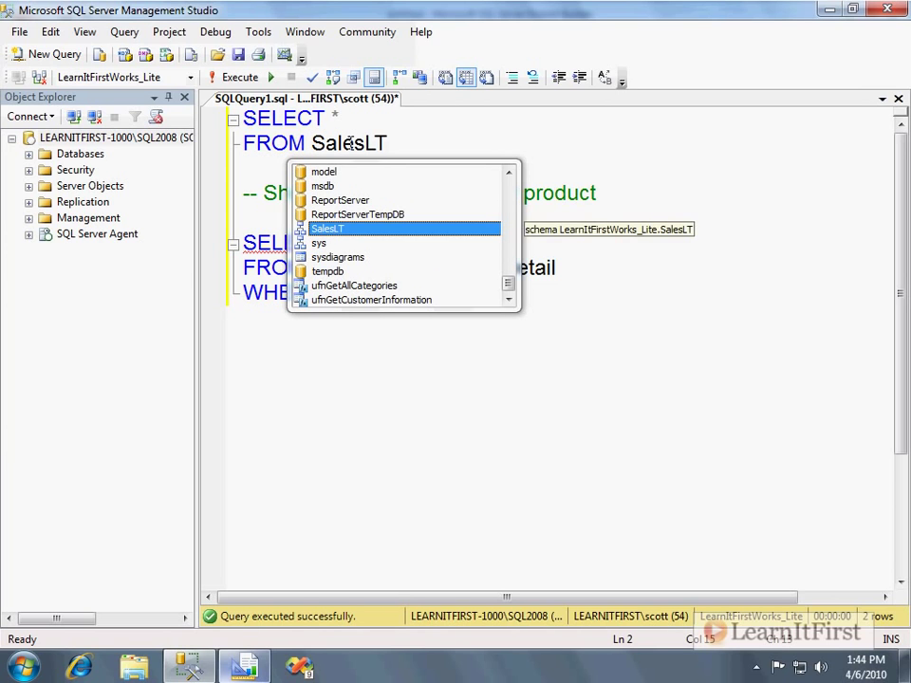
pyautogui.write('.Pro')
pyautogui.press('Tab')
pyautogui.press('Return')
# Step: Add the condition WHERE ProductID = 900 to the SalesLT.Product query
pyautogui.write('W')
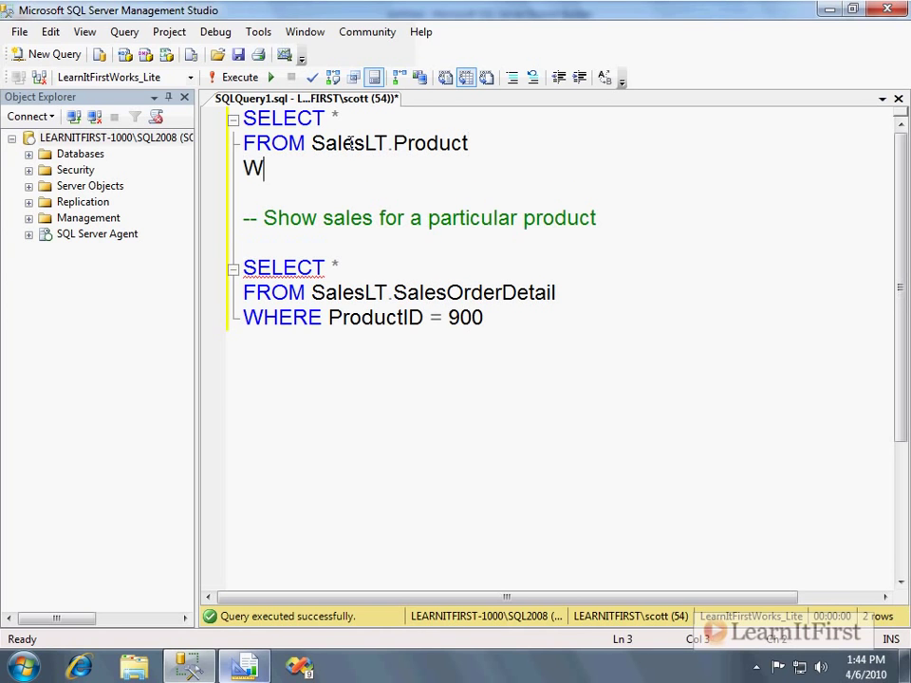
pyautogui.write('HERE ')
pyautogui.write('SP')
pyautogui.press('BackSpace')
pyautogui.press('BackSpace')
pyautogui.write('Prod')
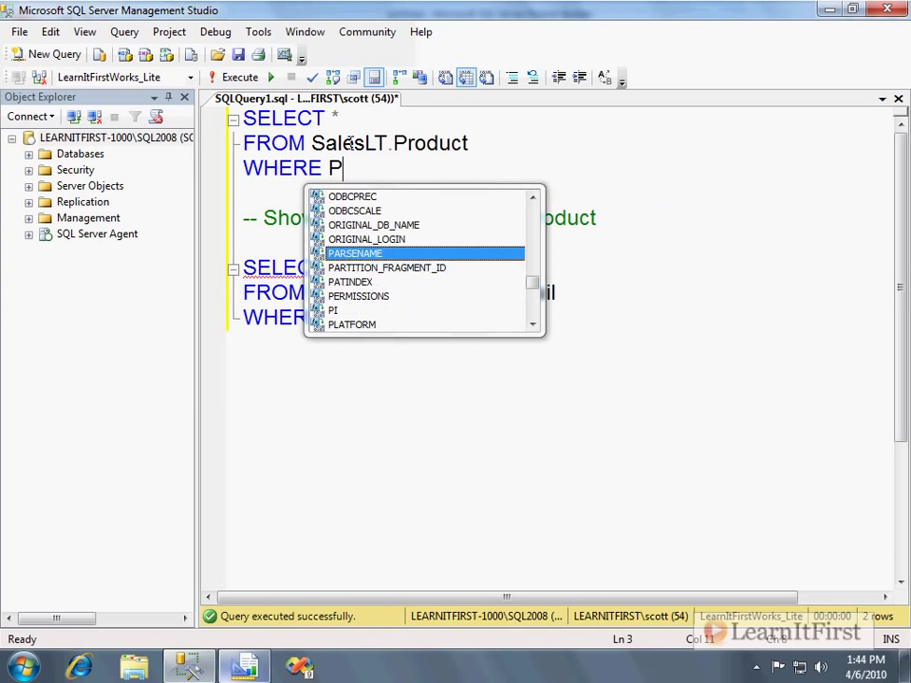
pyautogui.press('Down')
pyautogui.press('Down')
pyautogui.press('Tab')
pyautogui.write('= 900')
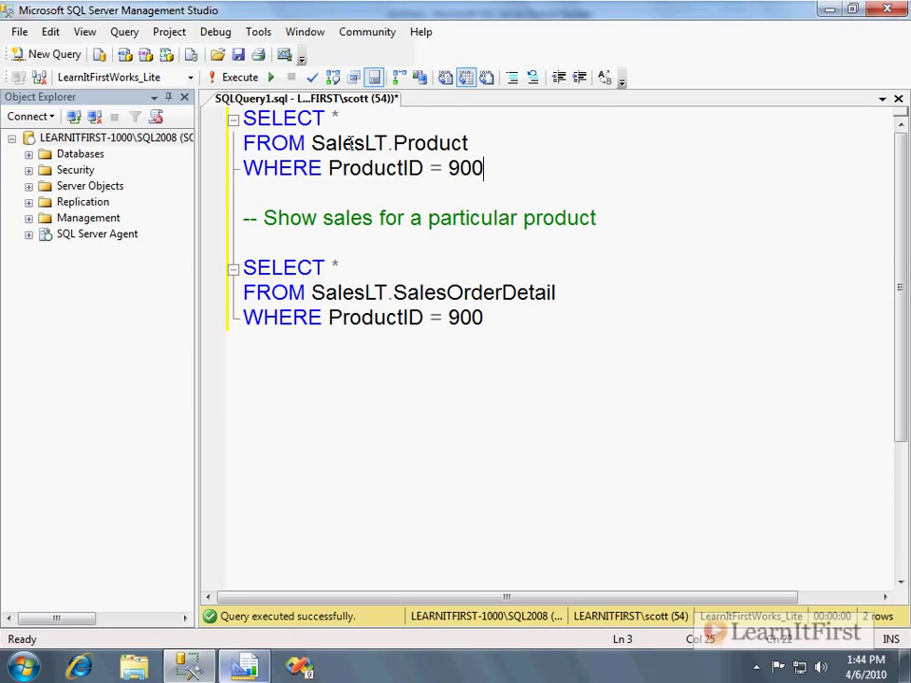
# Step: Run only the SalesLT.Product query and check the product's name and color in the results
pyautogui.hotkey('ctrl', 'shift', 'Home')
pyautogui.press('F5')
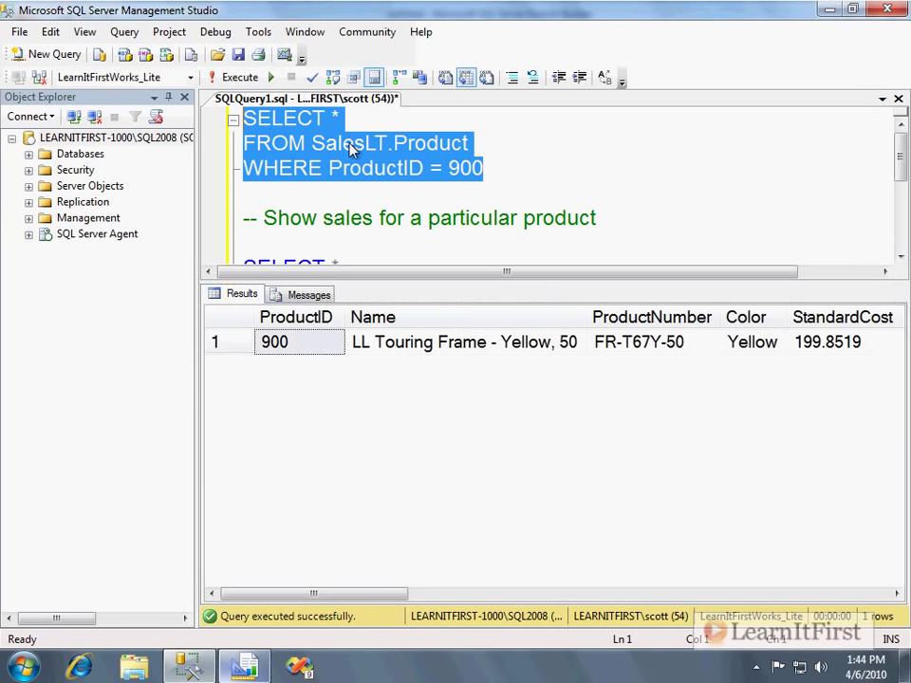
pyautogui.click(452, 353)
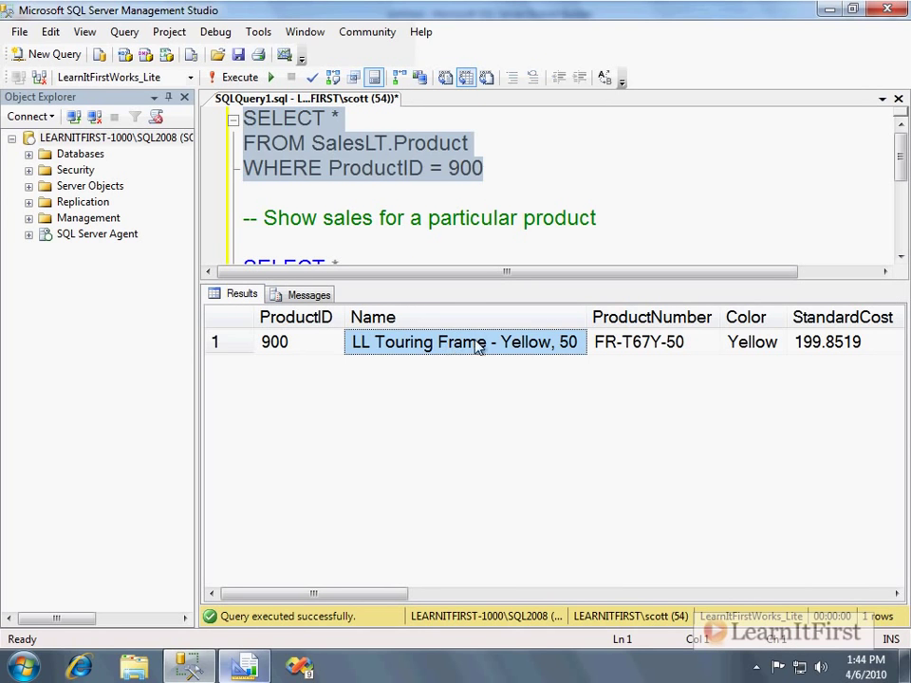
pyautogui.click(761, 357)
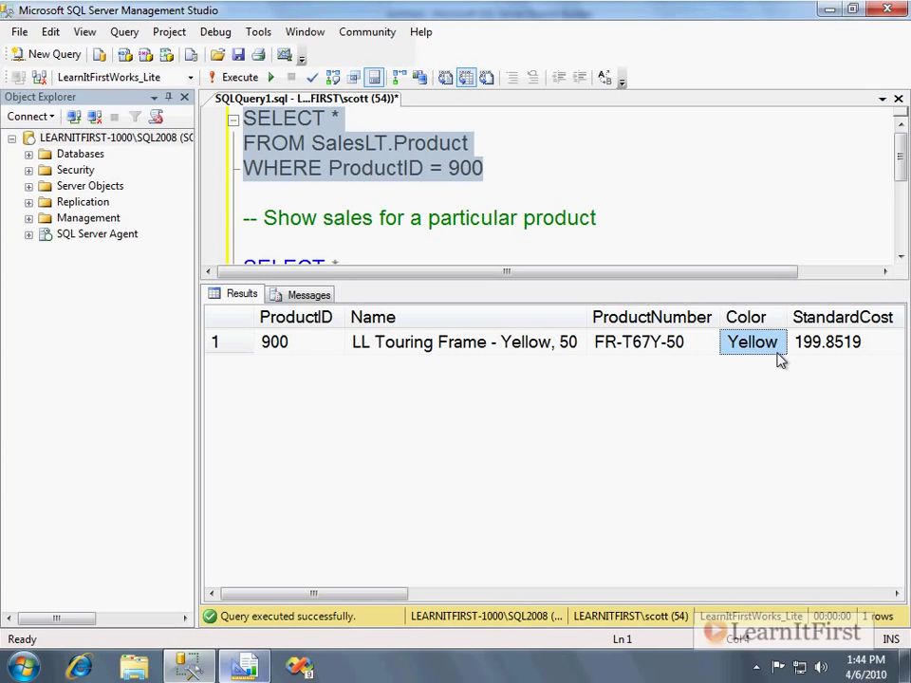
# Step: Delete the blank line below the sales comment and hide the results
pyautogui.click(616, 215)
pyautogui.press('Delete')
pyautogui.press('Home')
pyautogui.hotkey('ctrl', 'r')
# Step: Run only the SalesOrderDetail query for product 900, then hide its results
pyautogui.moveTo(566, 290); pyautogui.dragTo(669, 219)
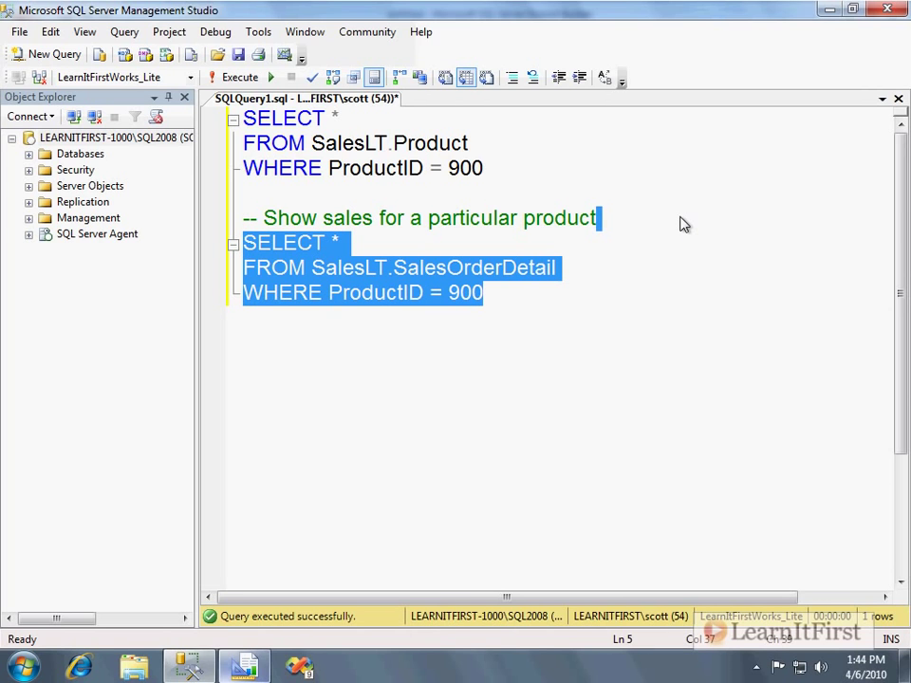
pyautogui.press('F5')
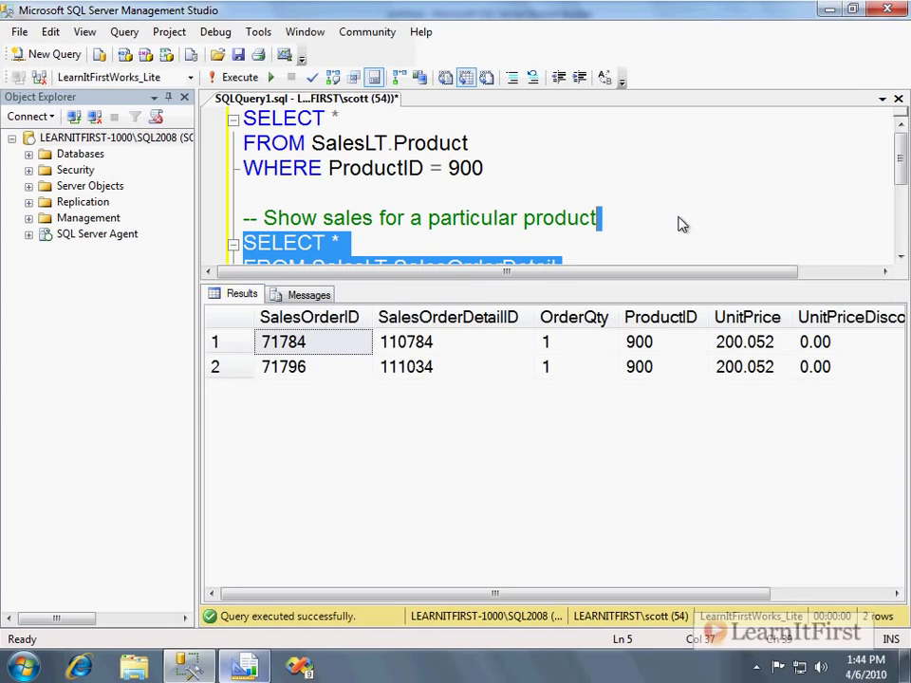
pyautogui.click(643, 230)
pyautogui.hotkey('ctrl', 'r')
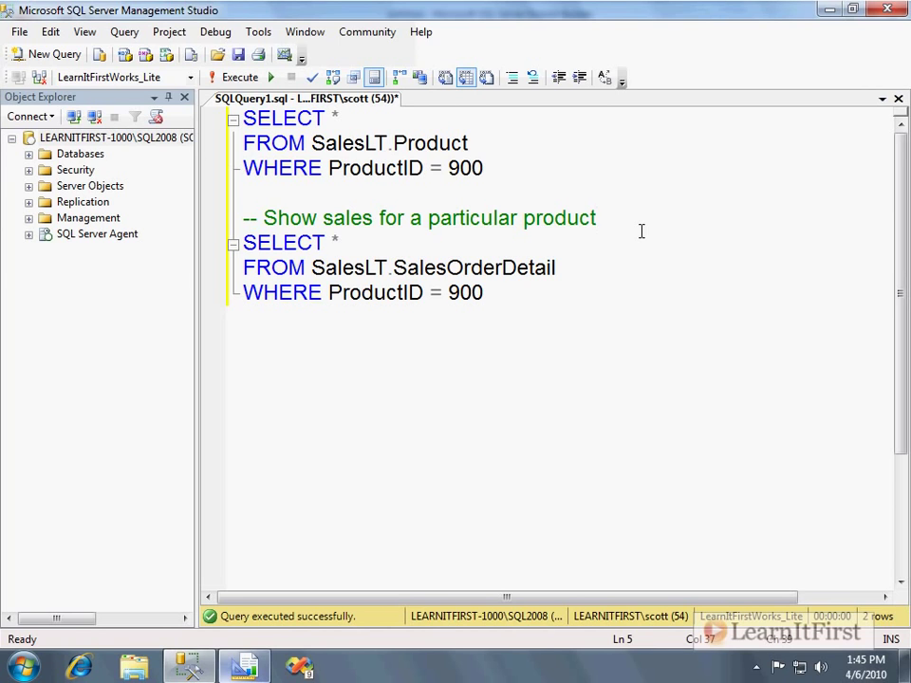
# Step: Switch to Report Builder and open the recent report Ch05_Report_Template.rdl
pyautogui.moveTo(415, 163)
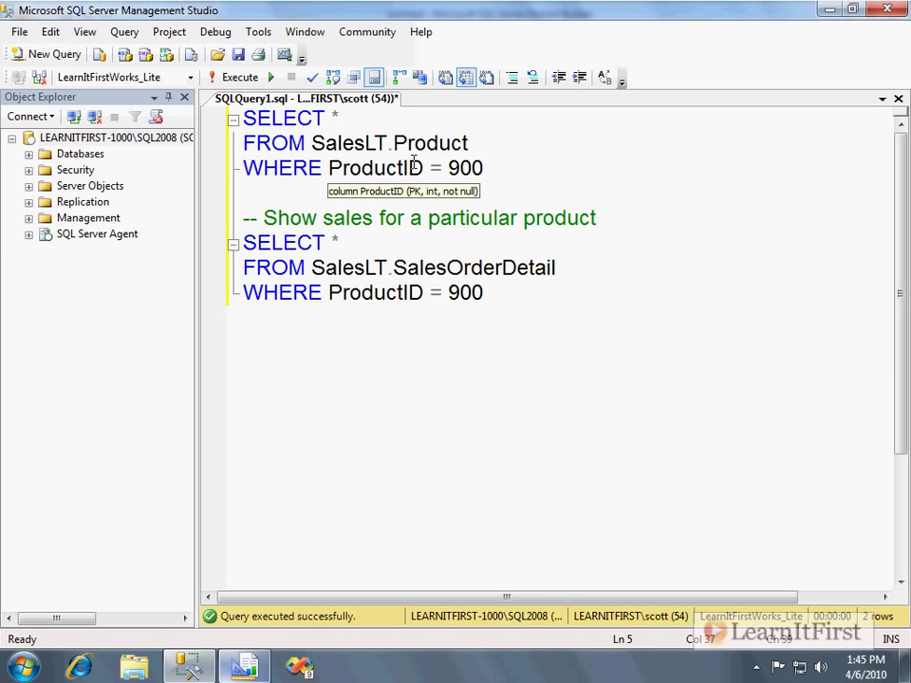
pyautogui.click(247, 669)
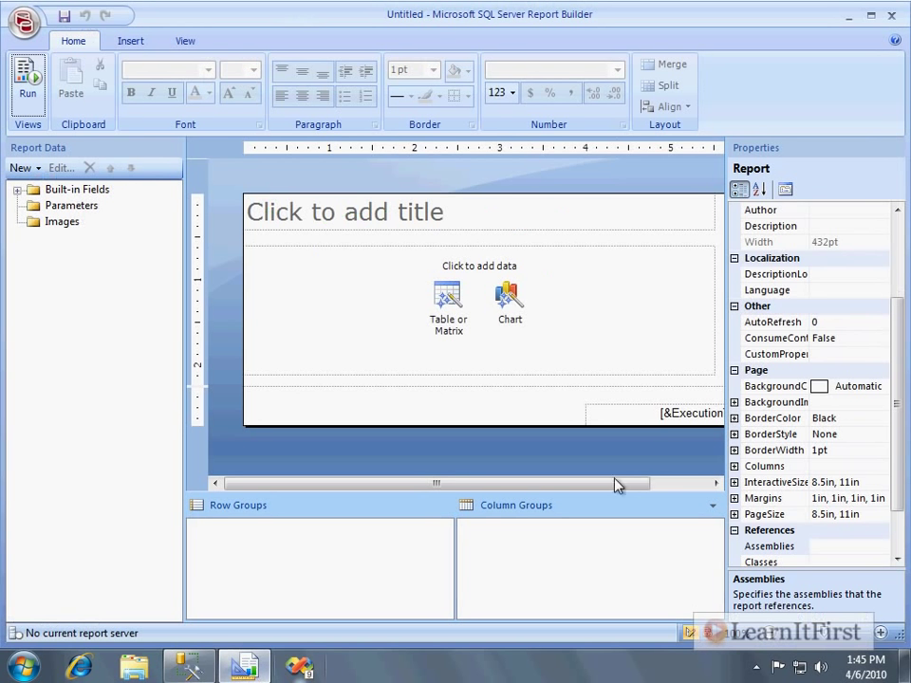
pyautogui.click(21, 26)
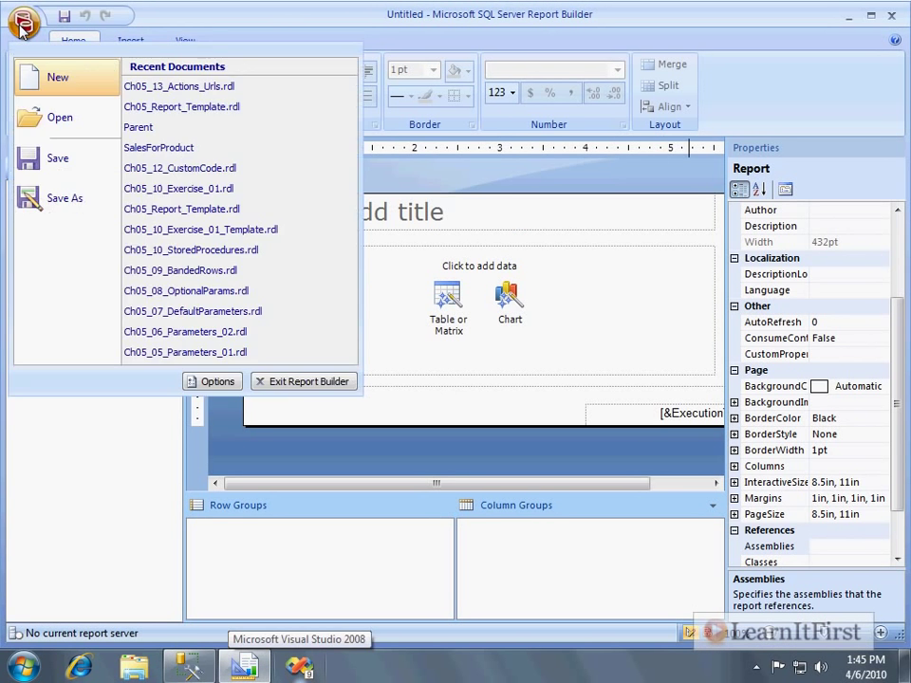
pyautogui.click(186, 103)
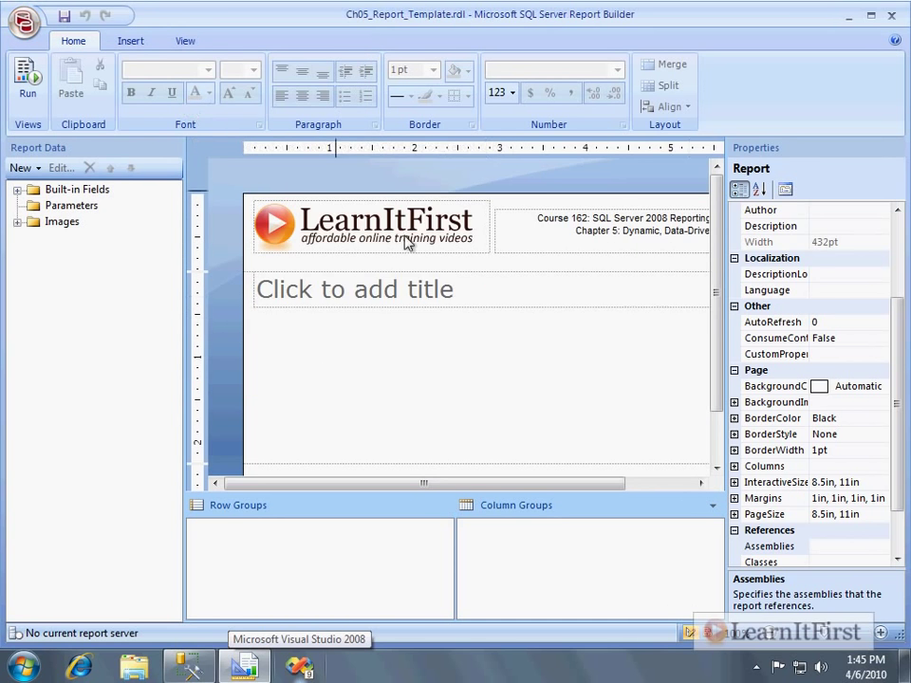
# Step: Enter "Sales for Product" as the report title
pyautogui.click(383, 287)
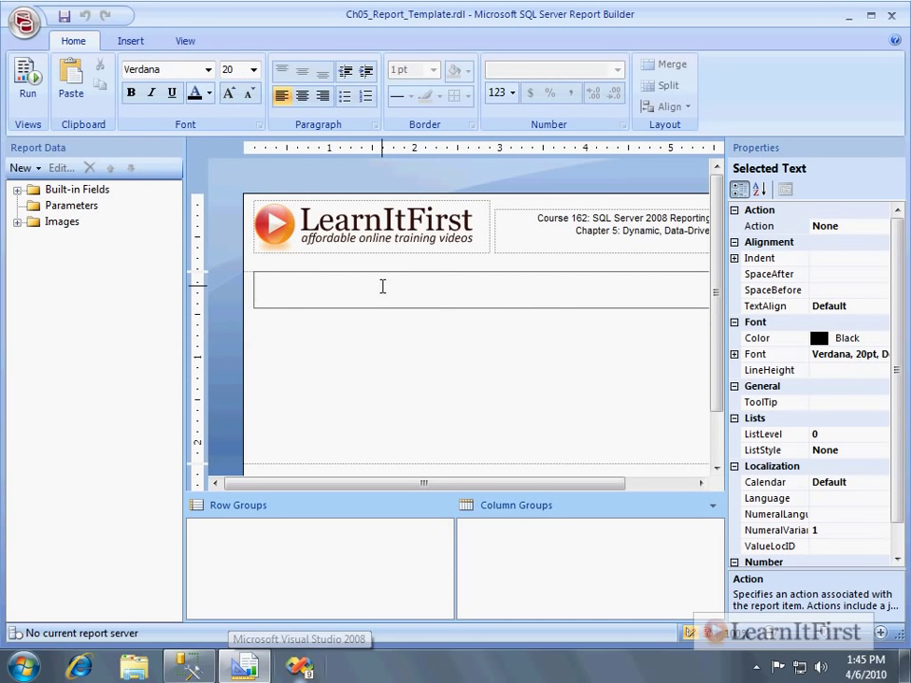
pyautogui.write('Sales ')
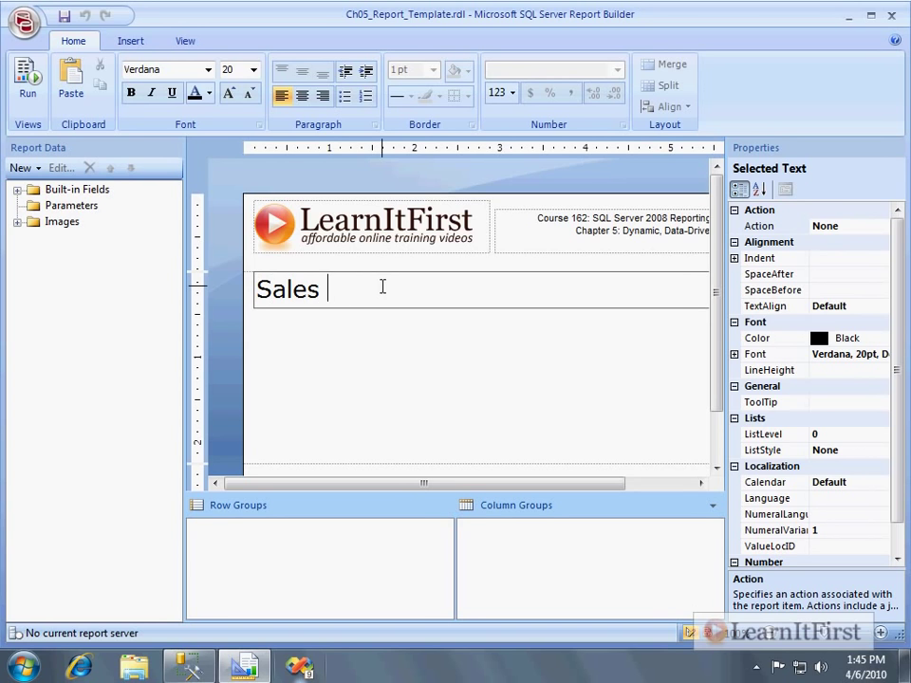
pyautogui.write('for Product')
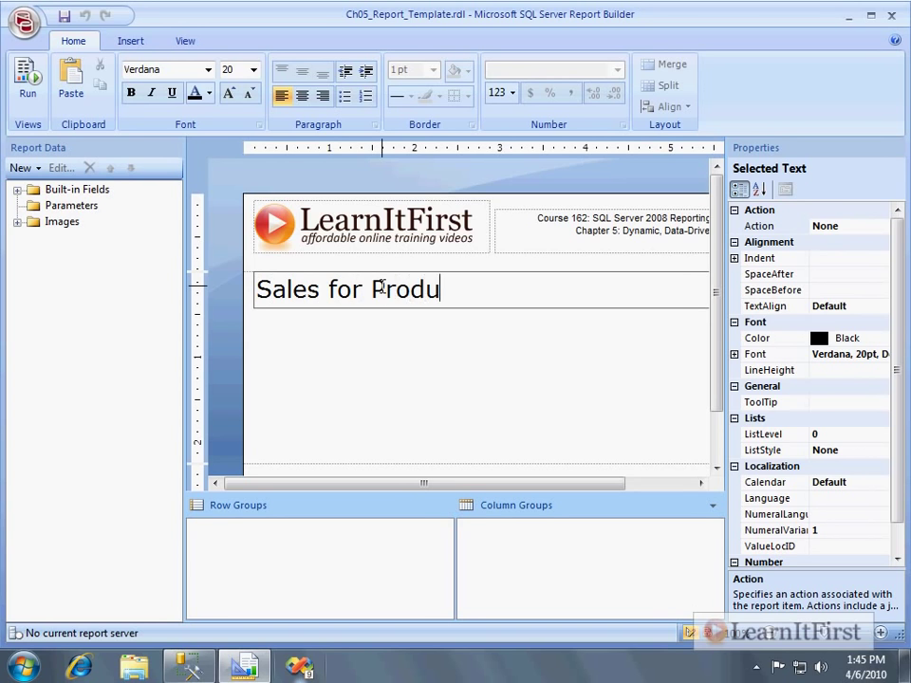
pyautogui.click(427, 403)
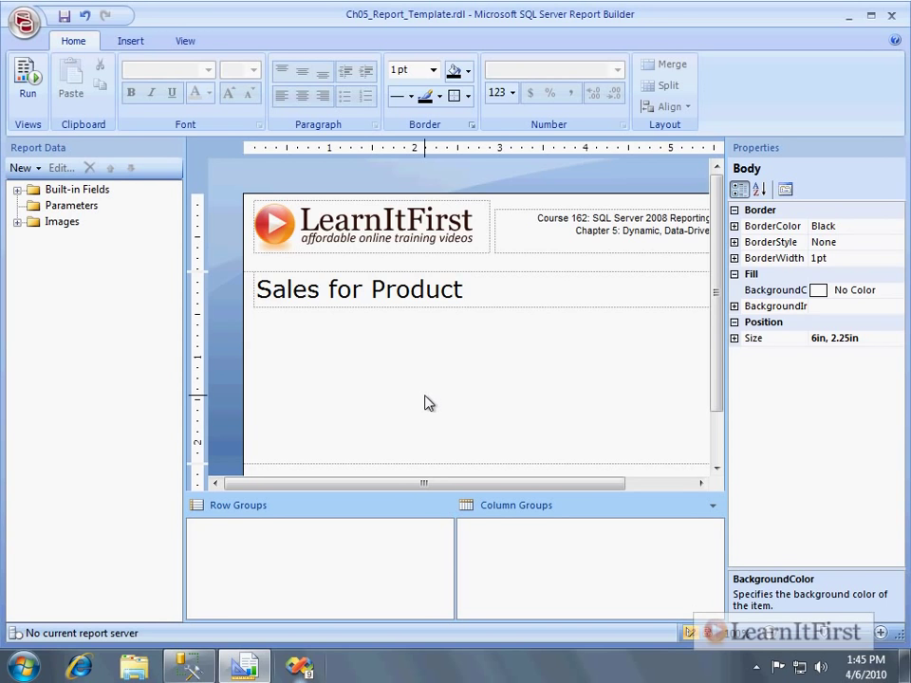
# Step: Add a data source named Production that uses the shared Production connection
pyautogui.click(20, 172)
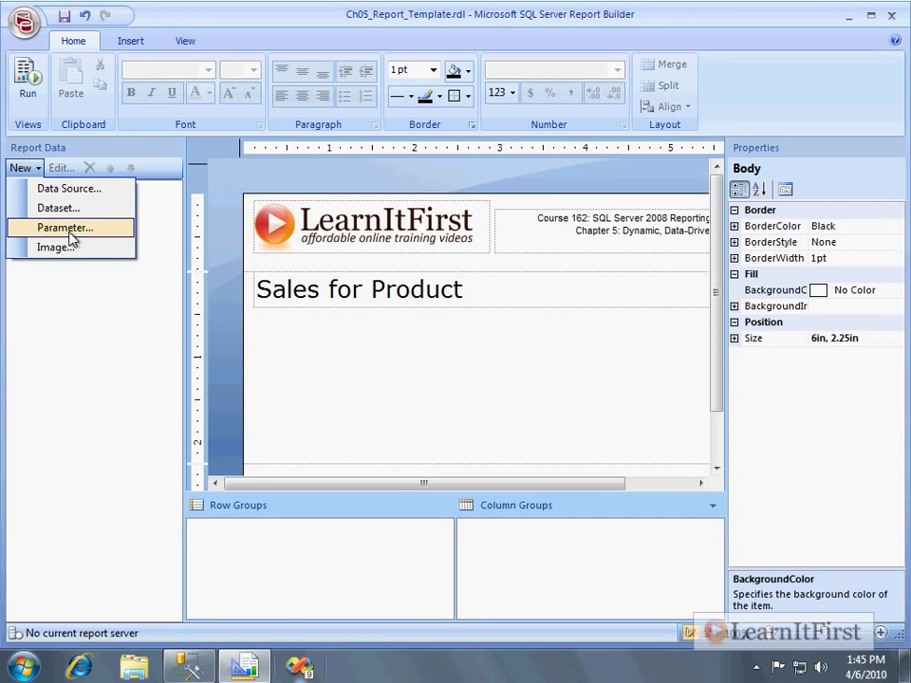
pyautogui.click(88, 189)
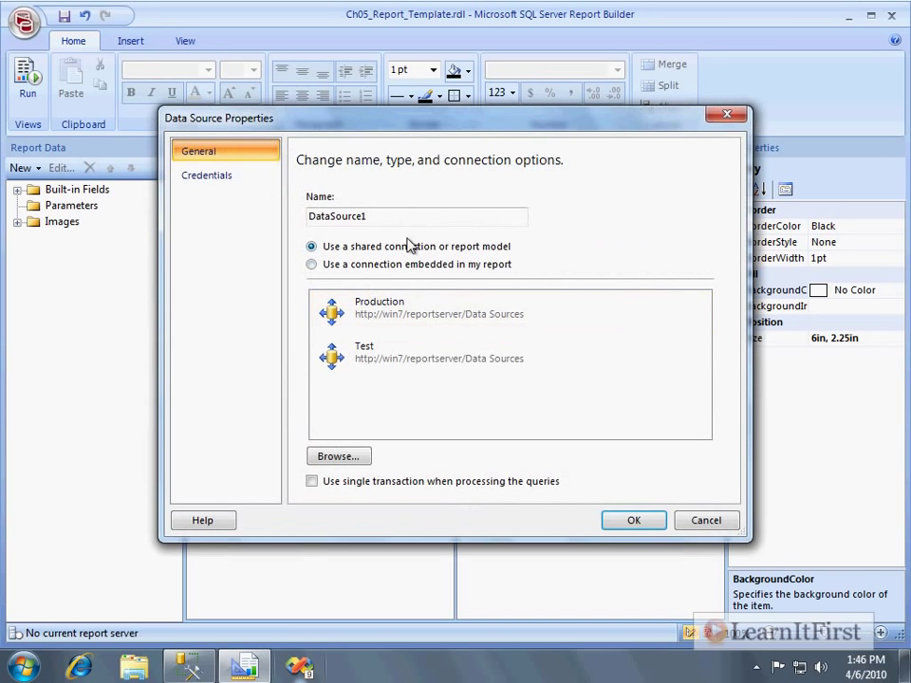
pyautogui.write('Production')
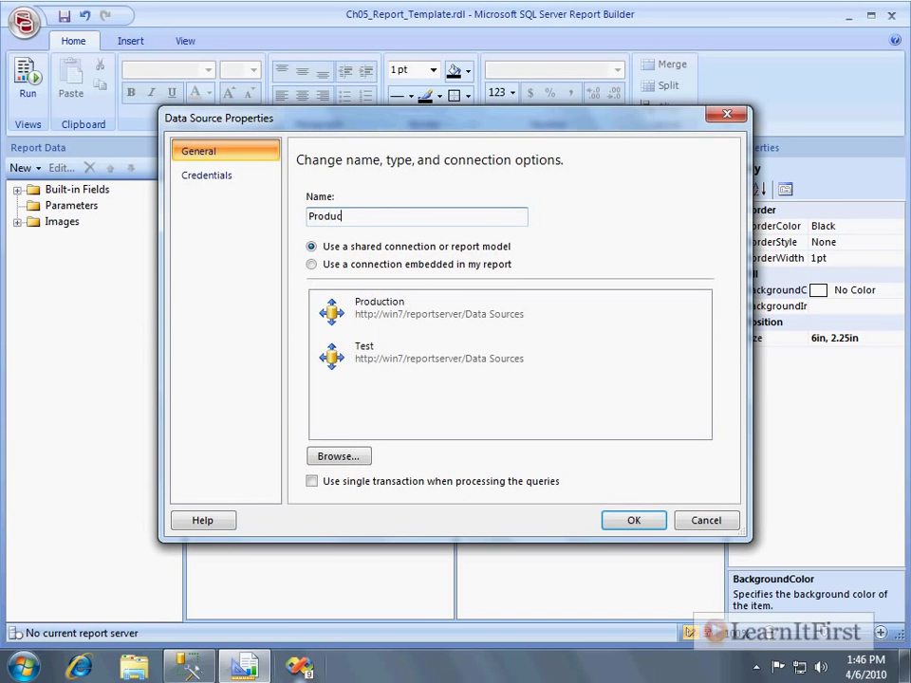
pyautogui.click(418, 324)
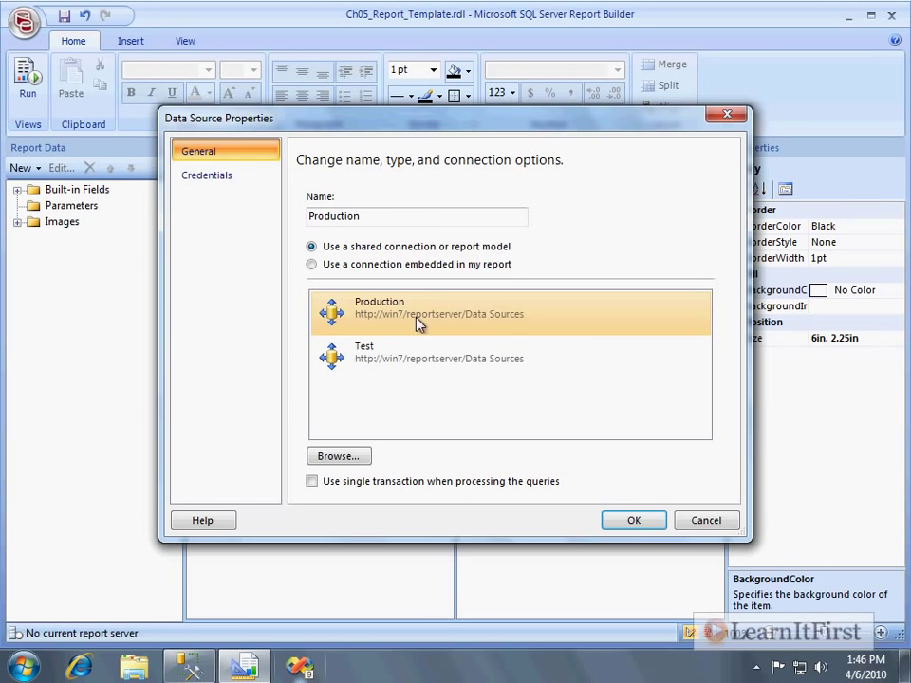
pyautogui.click(634, 528)
# Step: Create a new dataset on the Production data source and name it OrderHistory
pyautogui.click(21, 168)
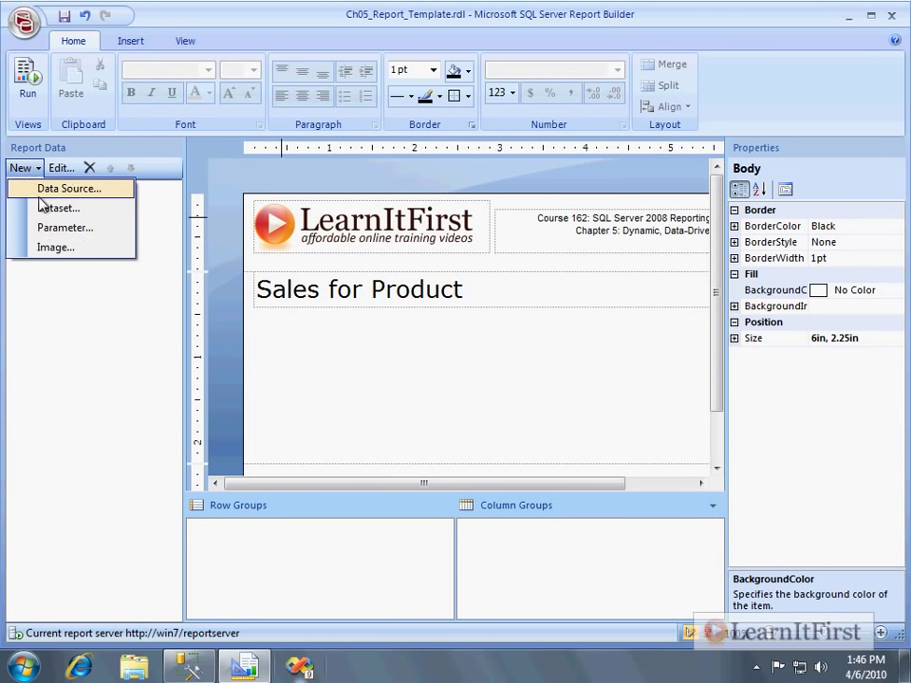
pyautogui.click(45, 208)
pyautogui.doubleClick(391, 218)
pyautogui.write('OrderHIsto')
pyautogui.press('BackSpace')
pyautogui.press('BackSpace')
pyautogui.press('BackSpace')
pyautogui.press('BackSpace')
pyautogui.write('istory')
pyautogui.click(395, 403)
pyautogui.write('SELECT *')
pyautogui.press('Return')
pyautogui.write('FROM SalesLT.SalesOrderDetail')
pyautogui.press('Return')
pyautogui.write('WHERE Producv')
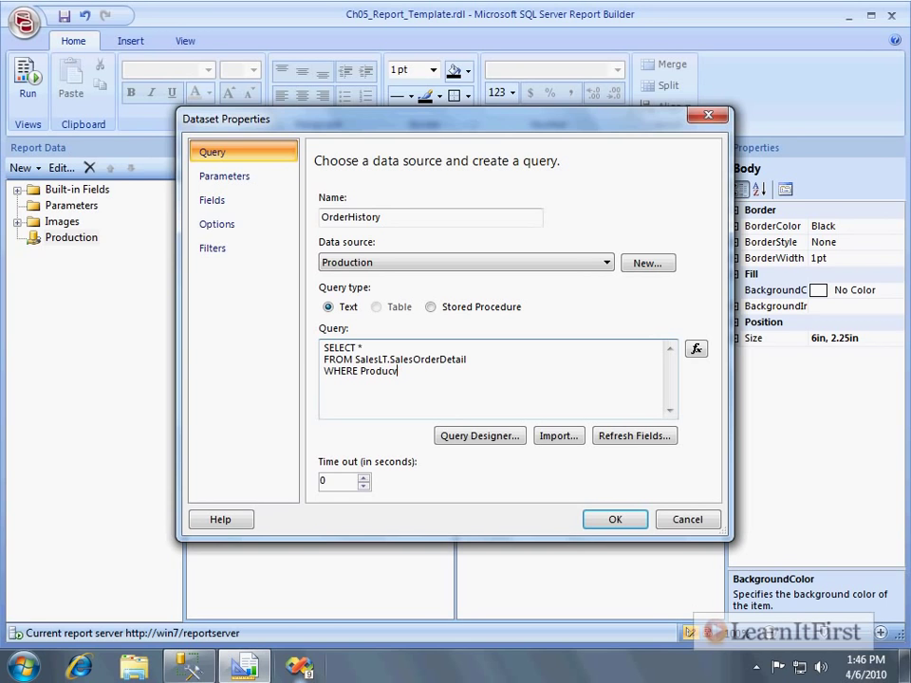
pyautogui.write('Id = @ProductId')
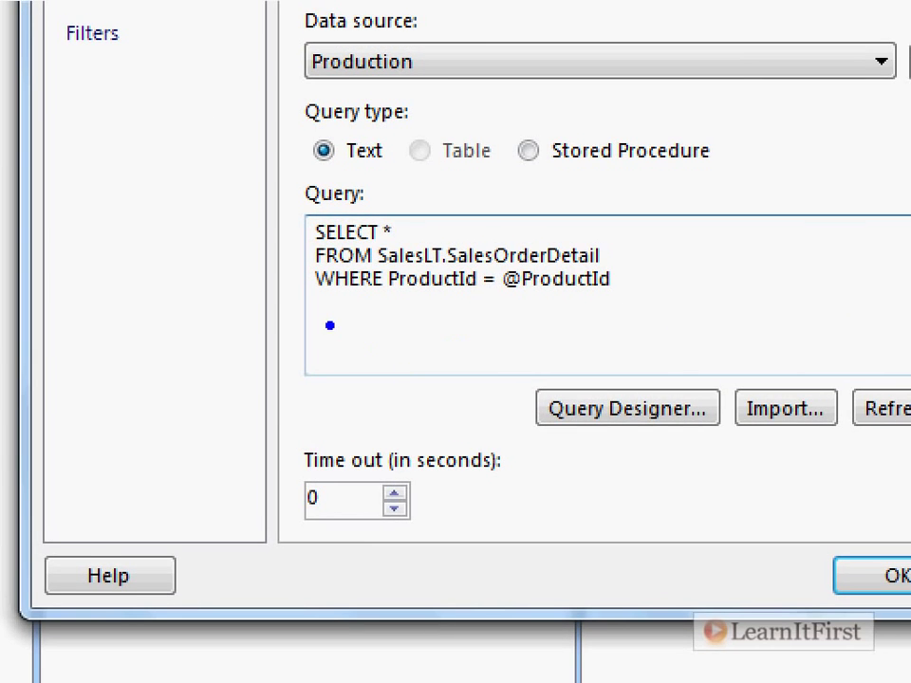
pyautogui.moveTo(330, 393); pyautogui.dragTo(498, 391)
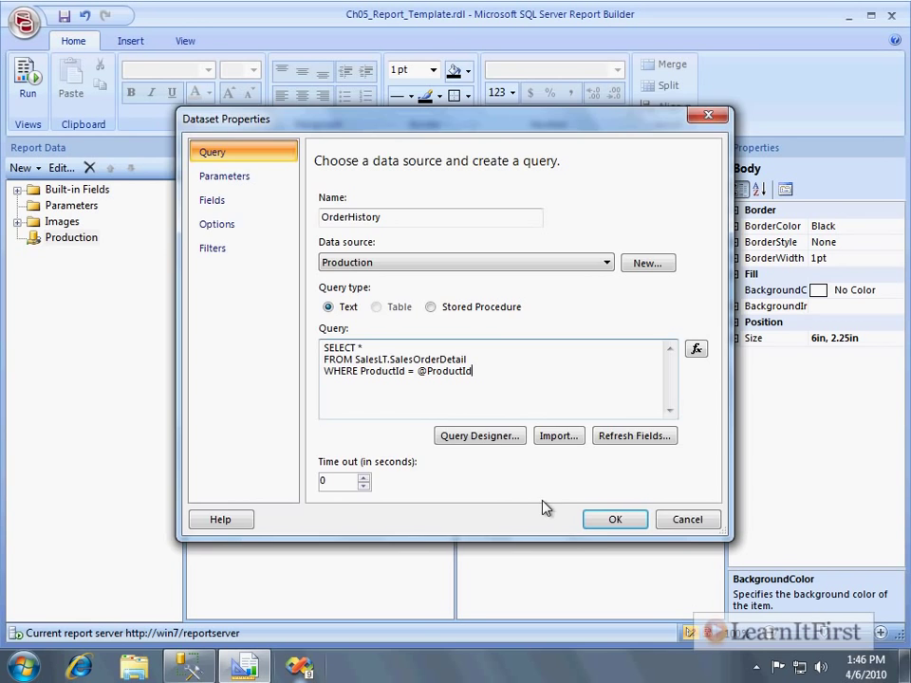
pyautogui.click(616, 516)
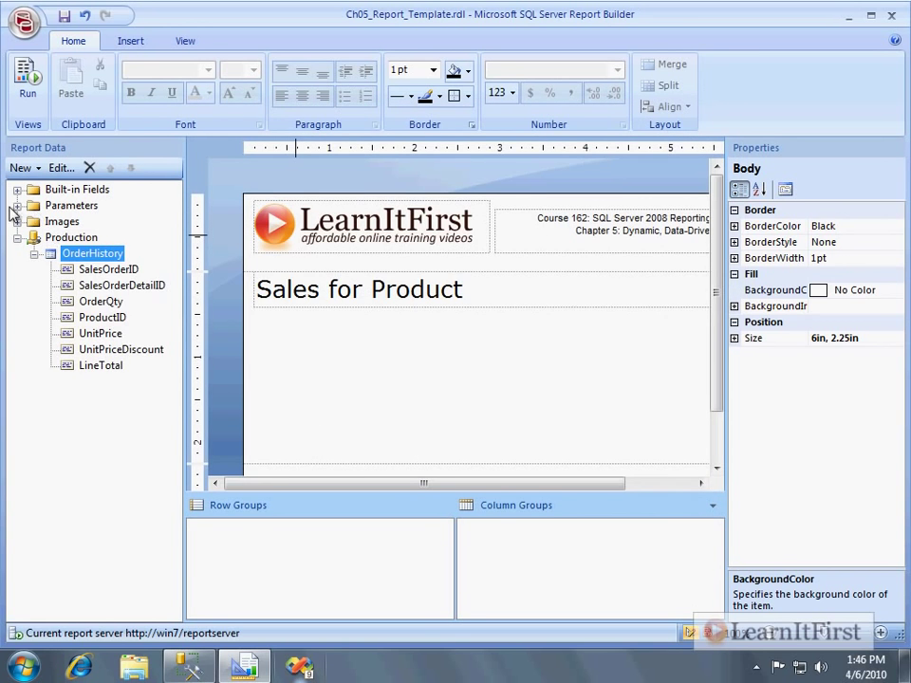
pyautogui.click(17, 205)
pyautogui.click(105, 224)
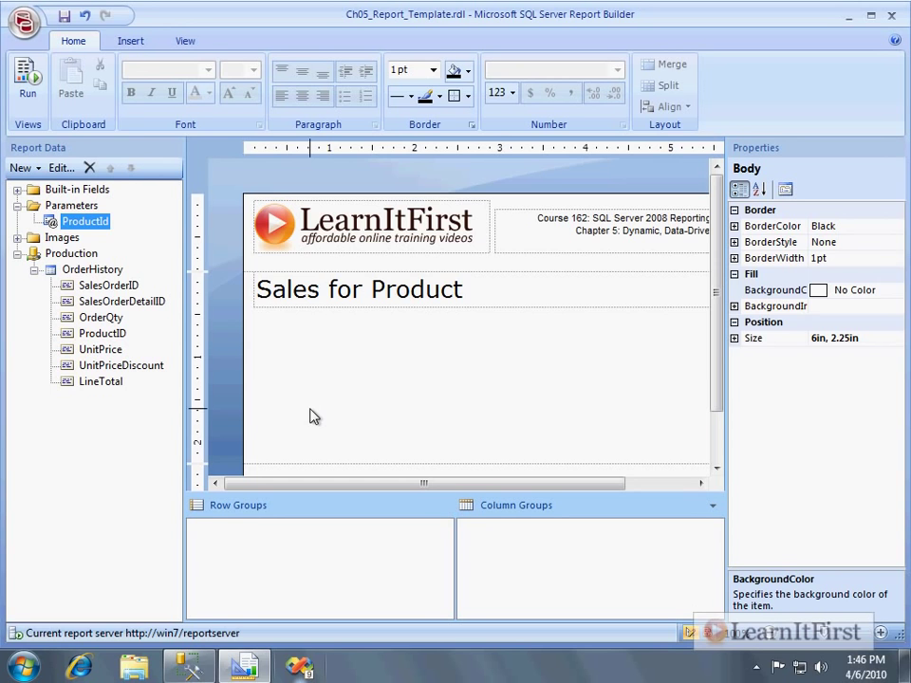
# Step: Insert a table below the report title and add a fourth column at its right end
pyautogui.click(126, 42)
pyautogui.click(38, 106)
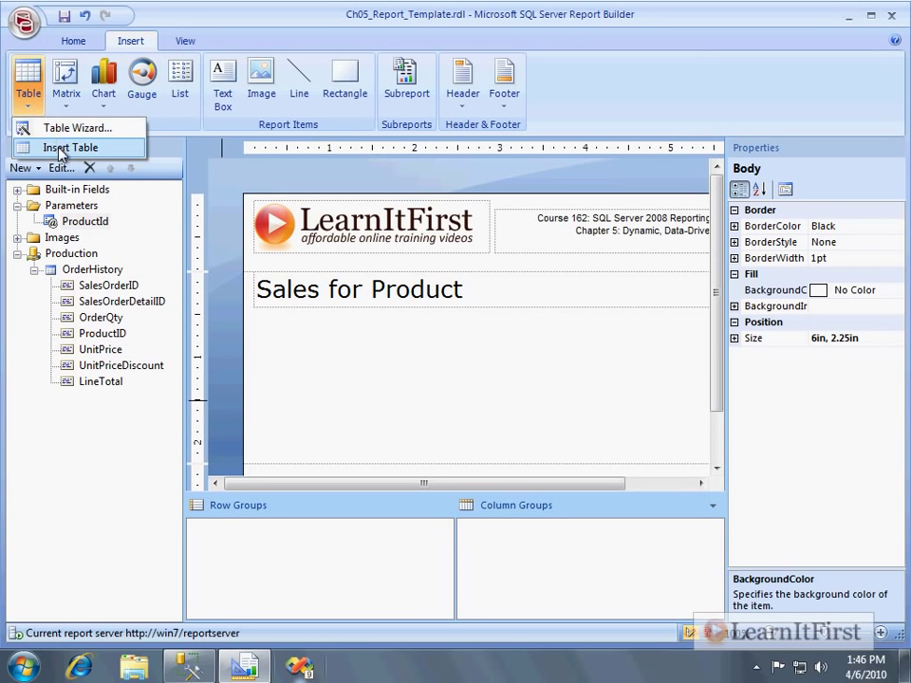
pyautogui.click(81, 140)
pyautogui.moveTo(262, 329); pyautogui.dragTo(581, 368)
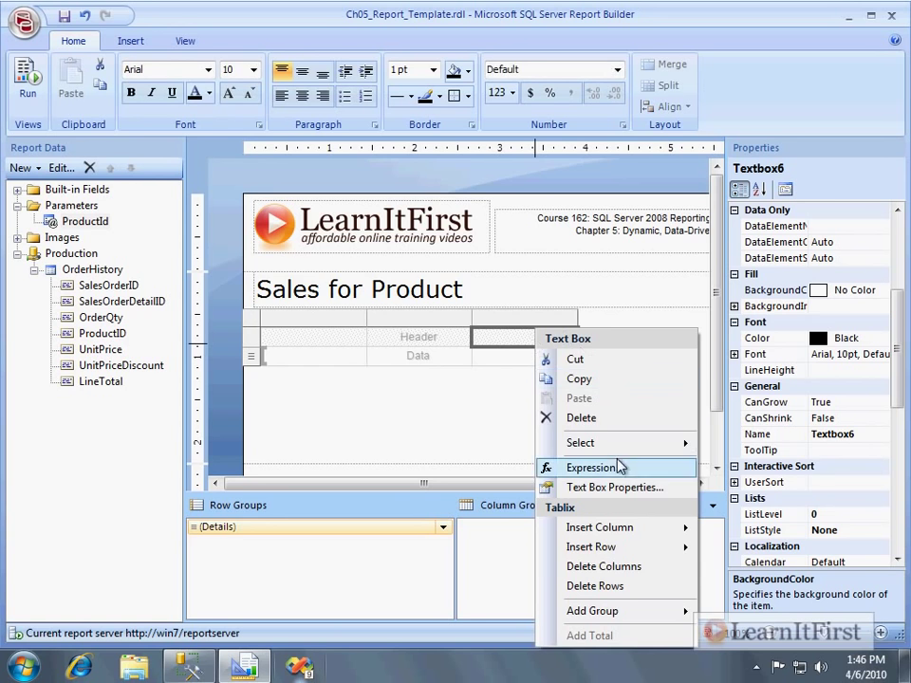
pyautogui.moveTo(664, 528)
pyautogui.click(743, 550)
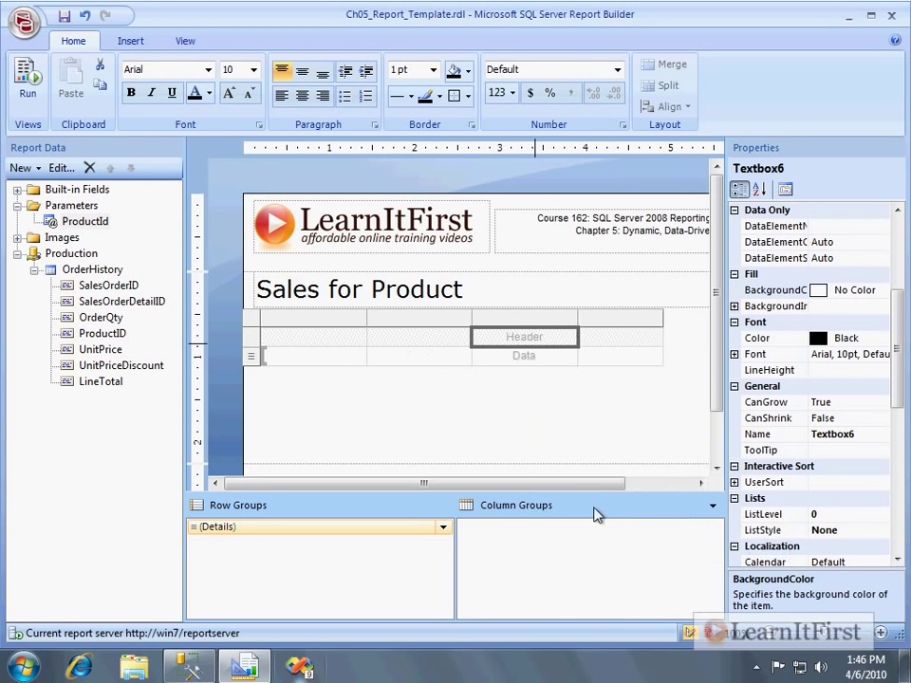
# Step: Fill the table columns in order with the ProductID, SalesOrderID, OrderQty and LineTotal fields
pyautogui.moveTo(85, 221); pyautogui.dragTo(394, 344)
pyautogui.moveTo(97, 335); pyautogui.dragTo(292, 345)
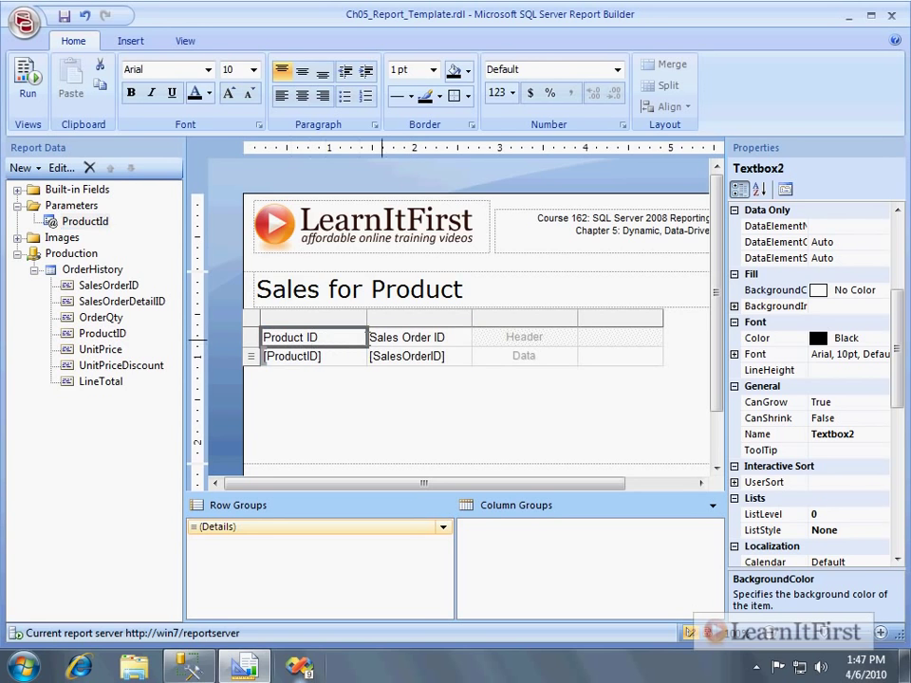
pyautogui.moveTo(101, 317); pyautogui.dragTo(513, 353)
pyautogui.moveTo(98, 381); pyautogui.dragTo(590, 354)
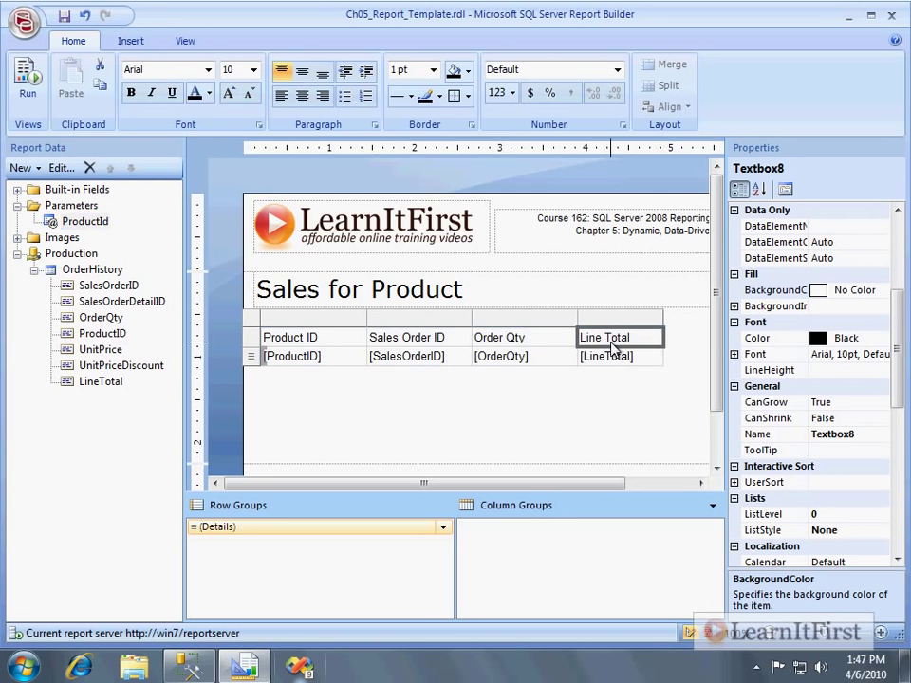
# Step: Center the table's header row and give it a light blue-grey background
pyautogui.click(251, 337)
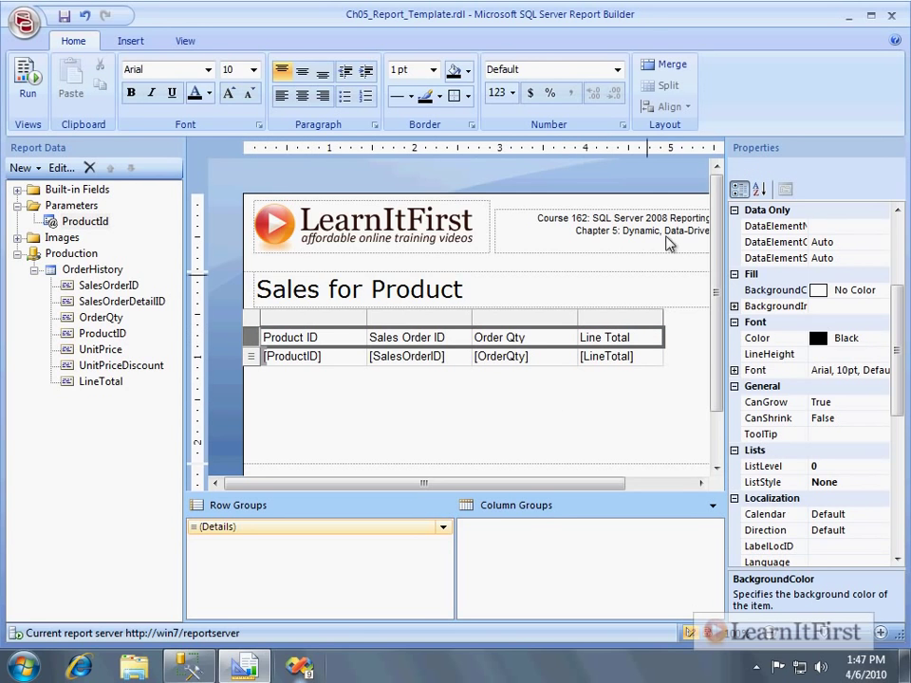
pyautogui.click(302, 96)
pyautogui.click(881, 344)
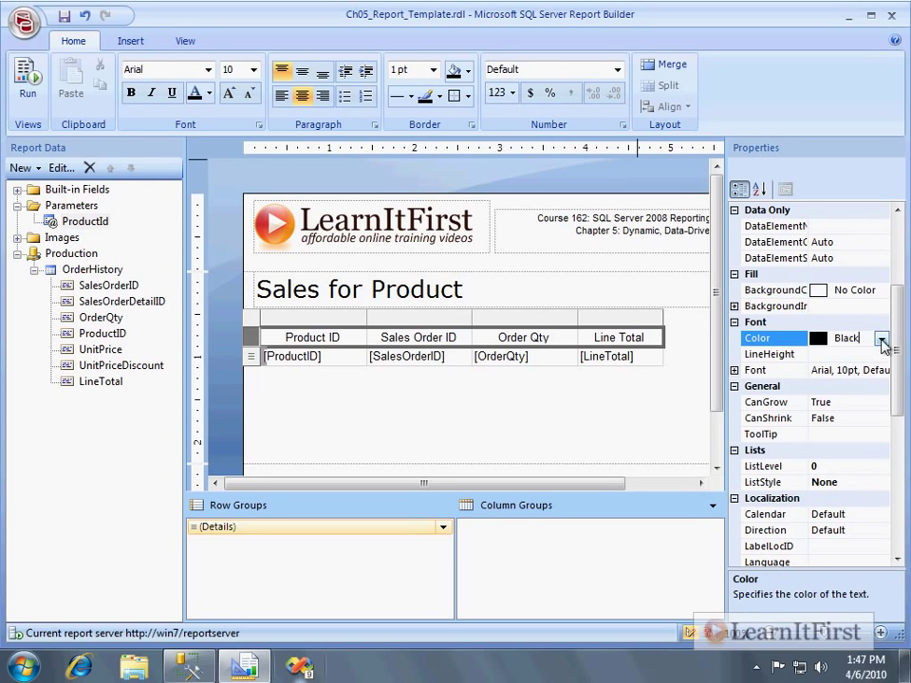
pyautogui.click(879, 292)
pyautogui.click(882, 291)
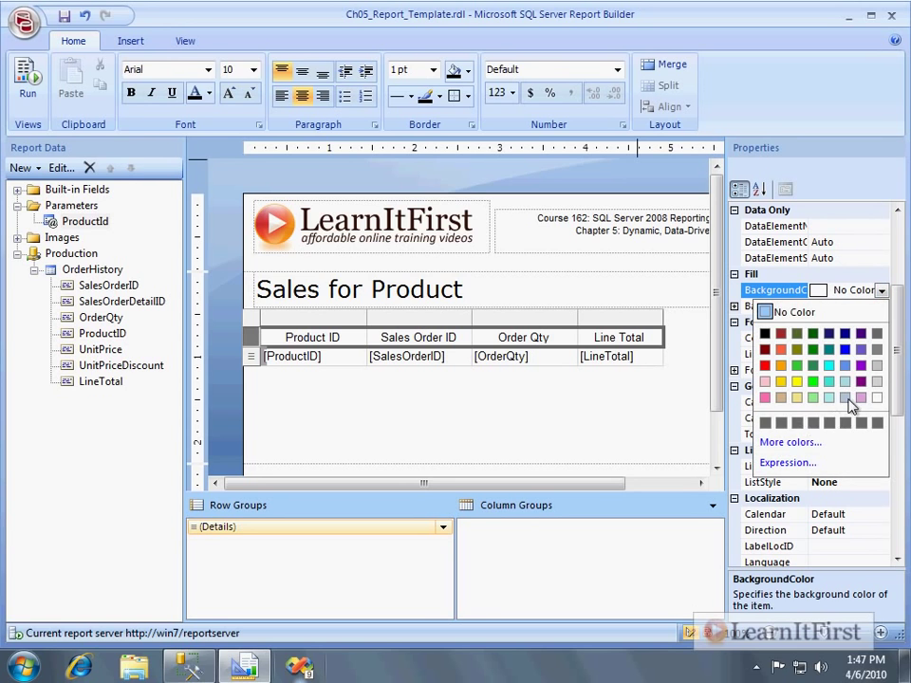
pyautogui.click(847, 401)
pyautogui.click(488, 401)
# Step: Center the text in all four cells of the table's detail row
pyautogui.click(311, 362)
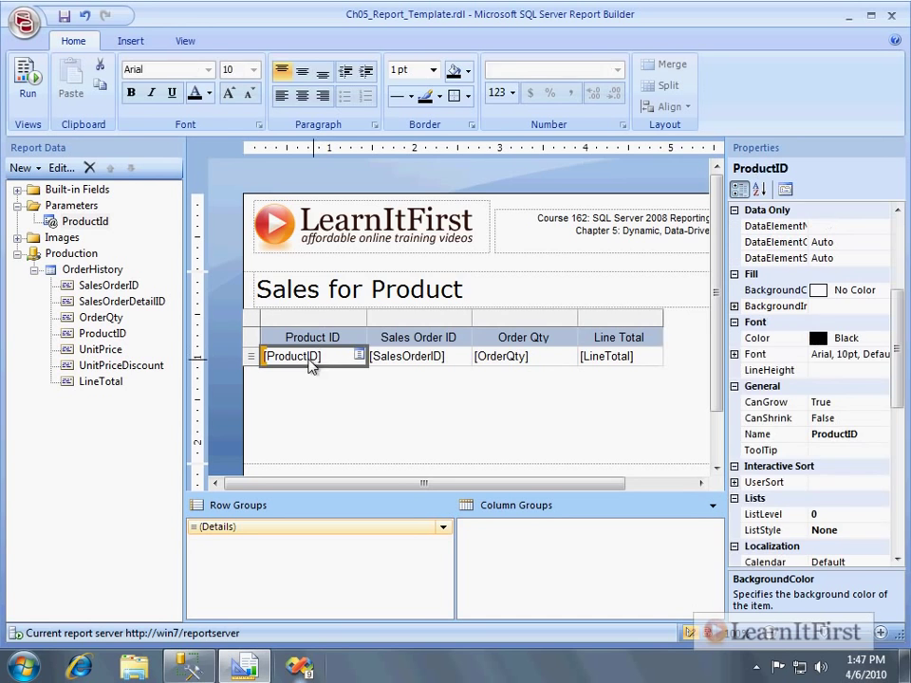
pyautogui.keyDown('shift'); pyautogui.click(634, 355); pyautogui.keyUp('shift')
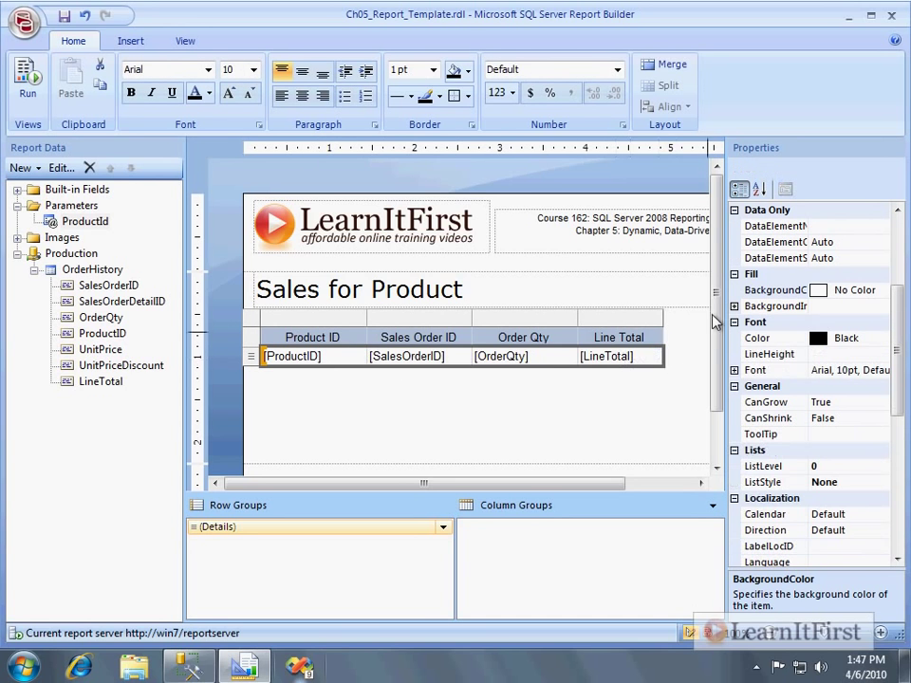
pyautogui.click(301, 96)
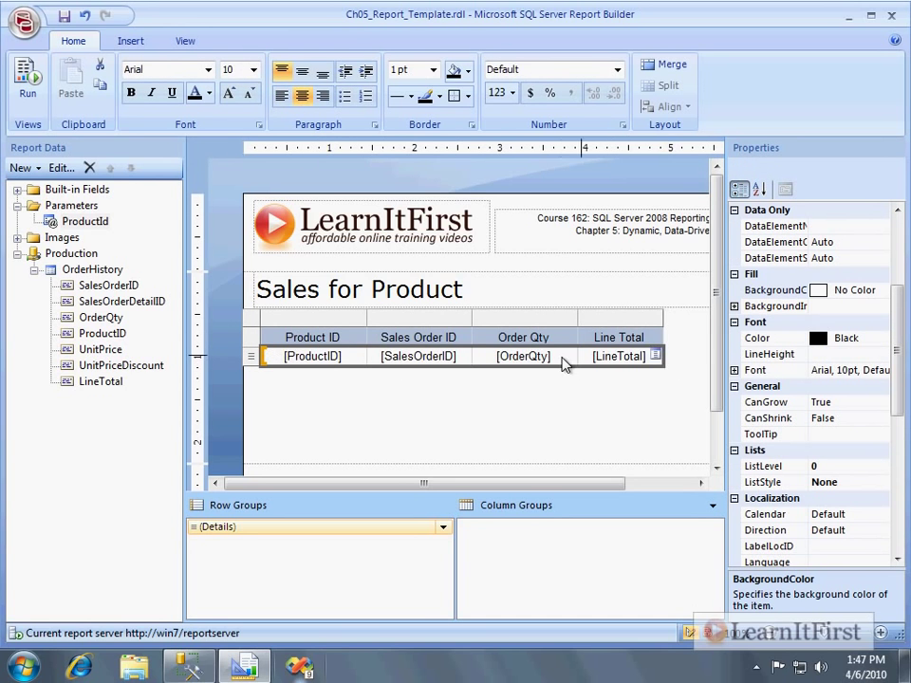
# Step: Format the LineTotal detail cell as Currency
pyautogui.doubleClick(628, 358)
pyautogui.rightClick(656, 361)
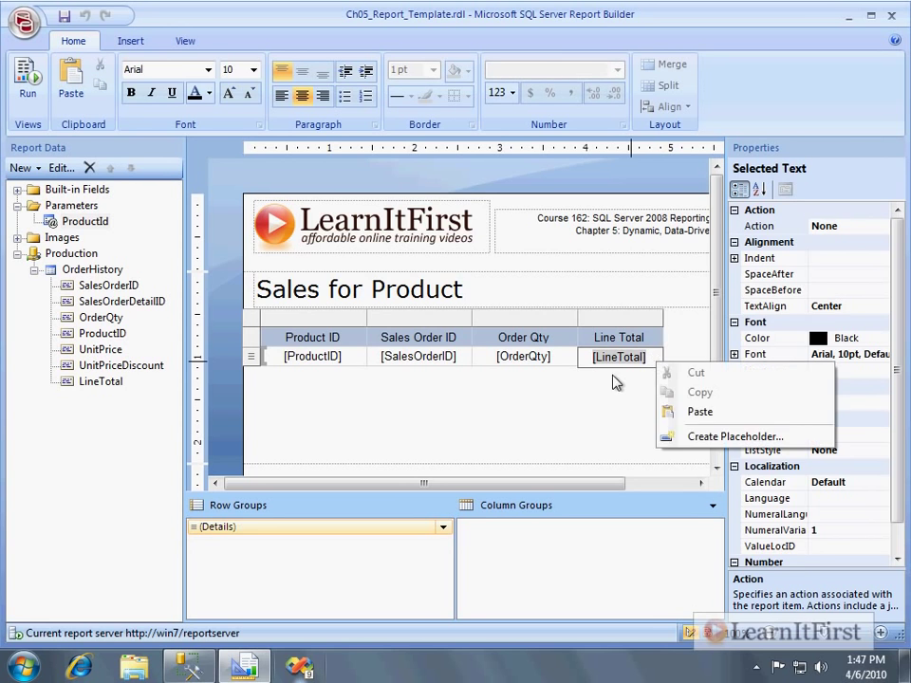
pyautogui.click(614, 377)
pyautogui.rightClick(651, 361)
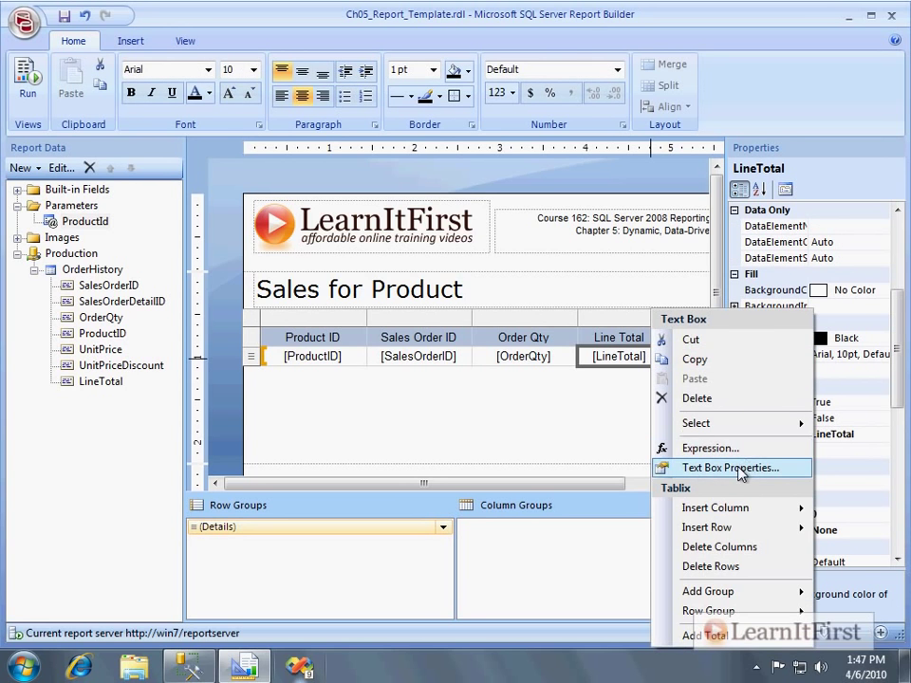
pyautogui.click(741, 469)
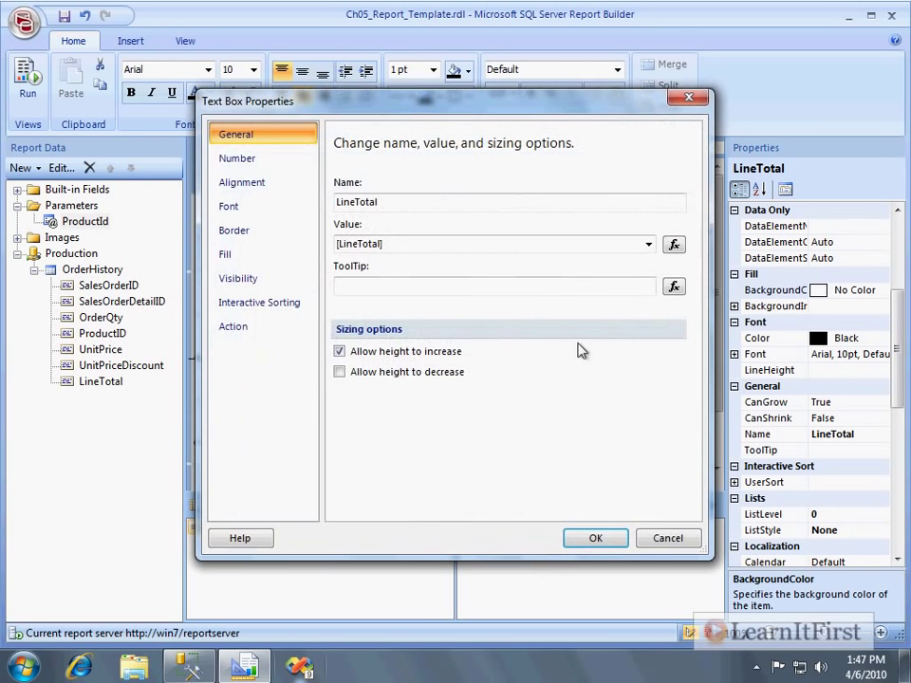
pyautogui.click(244, 159)
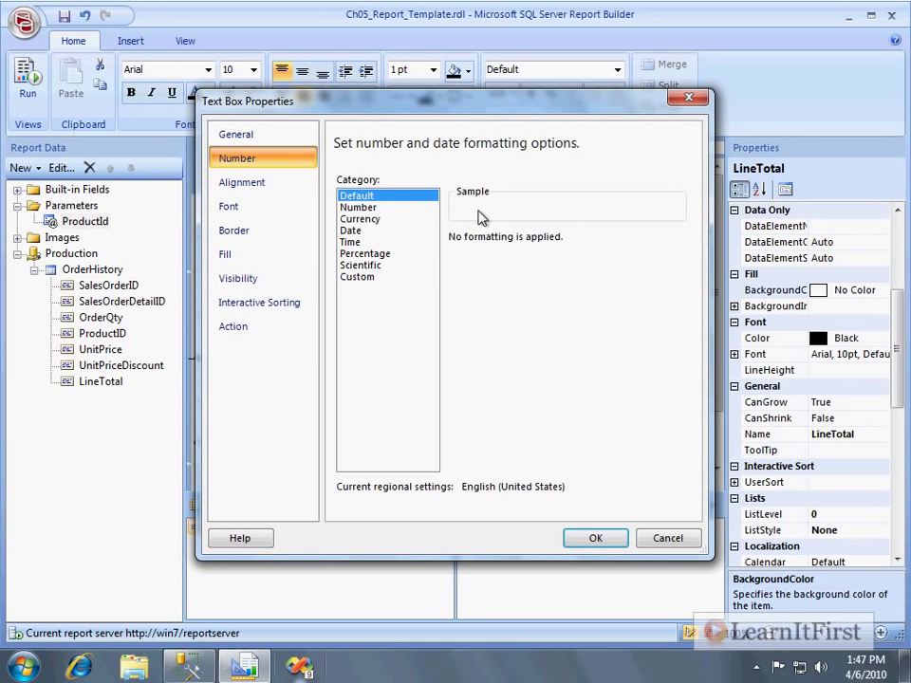
pyautogui.click(370, 221)
pyautogui.click(596, 539)
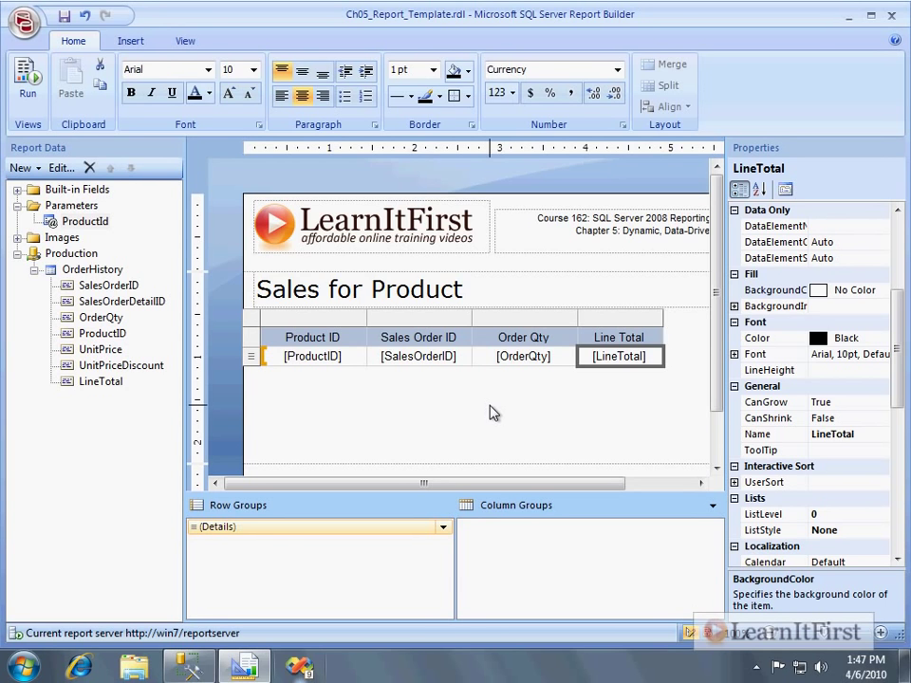
# Step: Run the report with Product Id 707
pyautogui.press('F5')
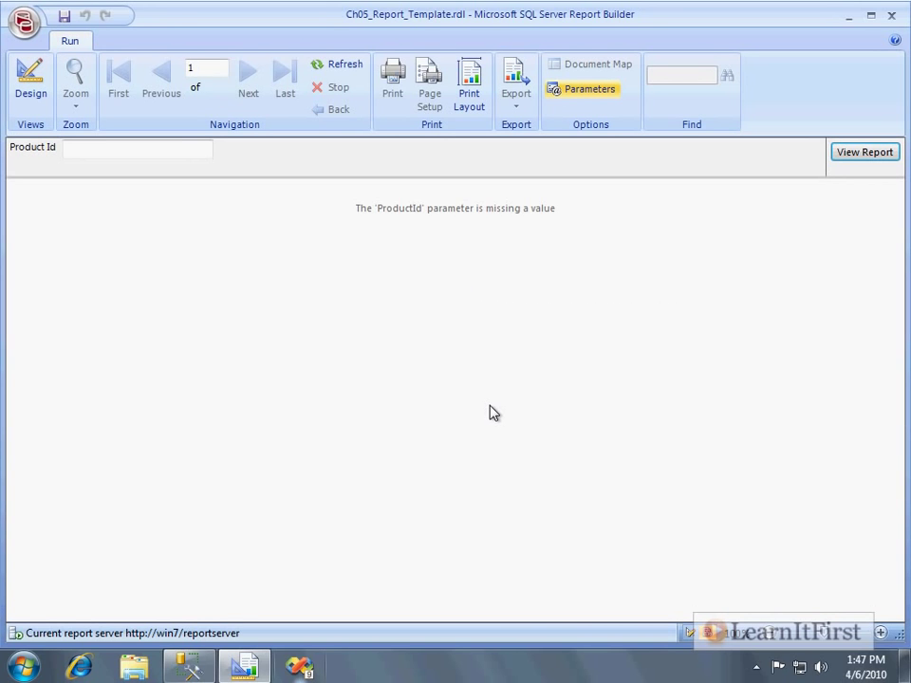
pyautogui.click(157, 149)
pyautogui.press('Return')
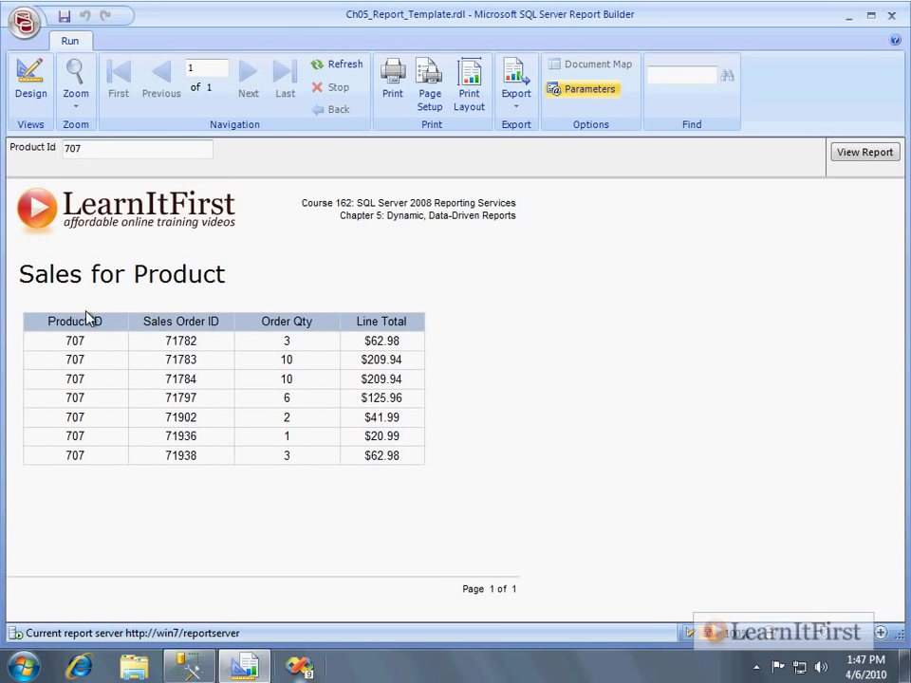
# Step: Rerun the report for Product Id 900 and again for Product Id 600
pyautogui.doubleClick(141, 147)
pyautogui.write('900')
pyautogui.press('Return')
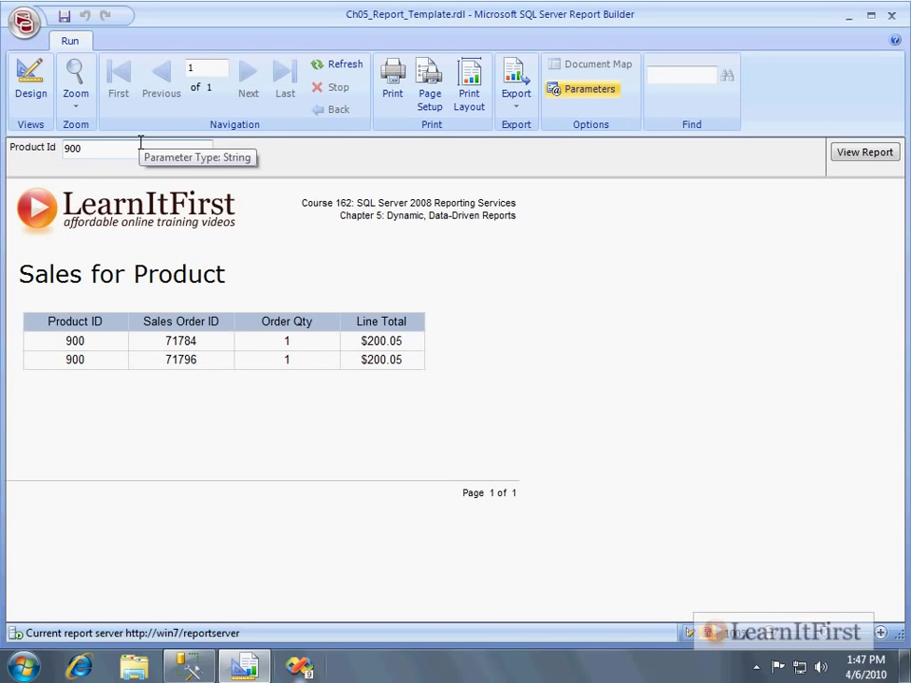
pyautogui.doubleClick(140, 142)
pyautogui.write('600')
pyautogui.press('Return')
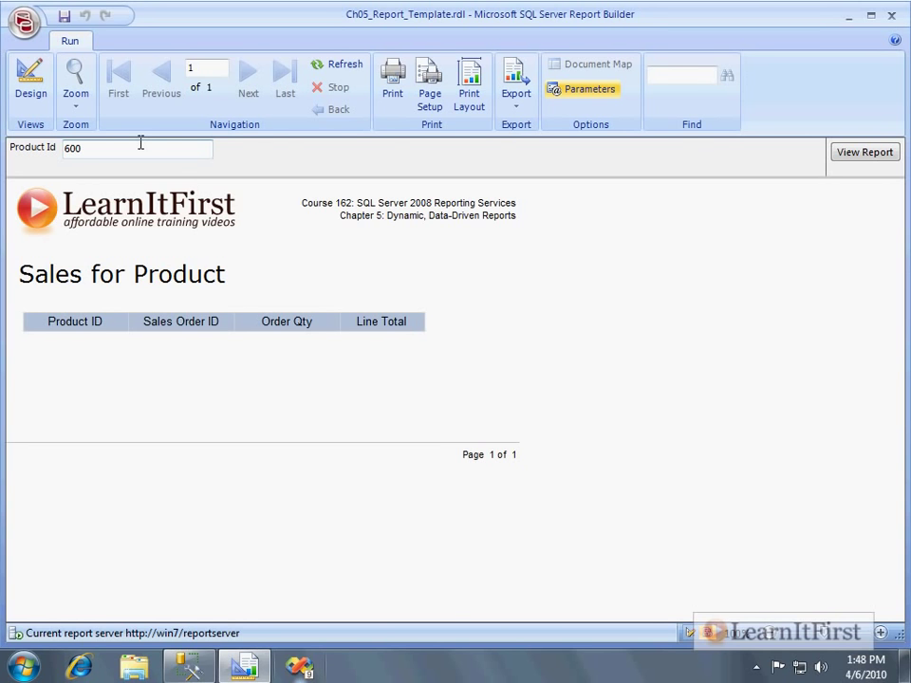
# Step: Return to the design and set the table's no-rows message to "There are no sales for this product"
pyautogui.click(30, 104)
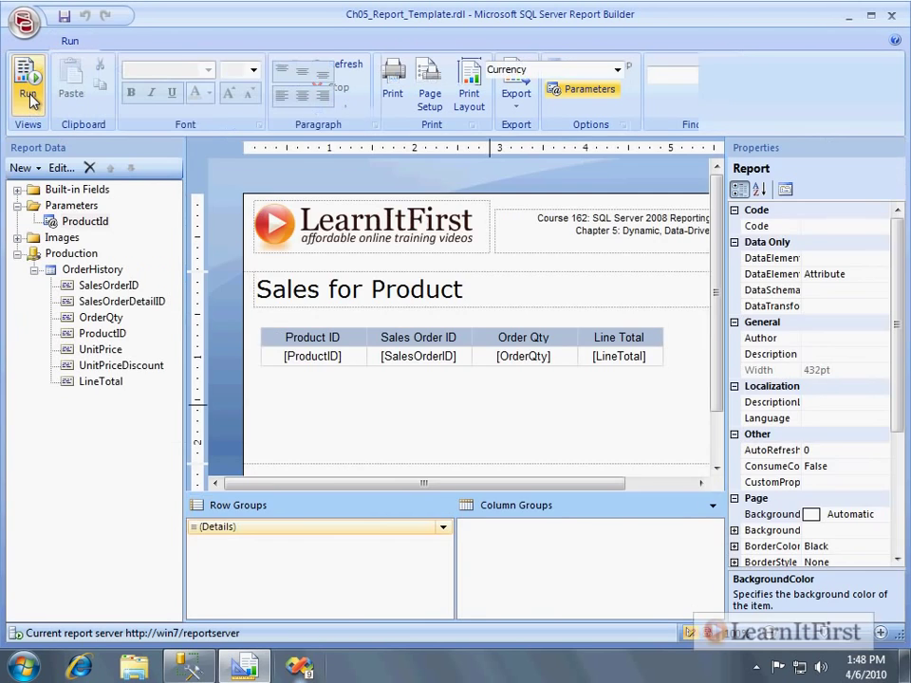
pyautogui.click(297, 353)
pyautogui.click(260, 324)
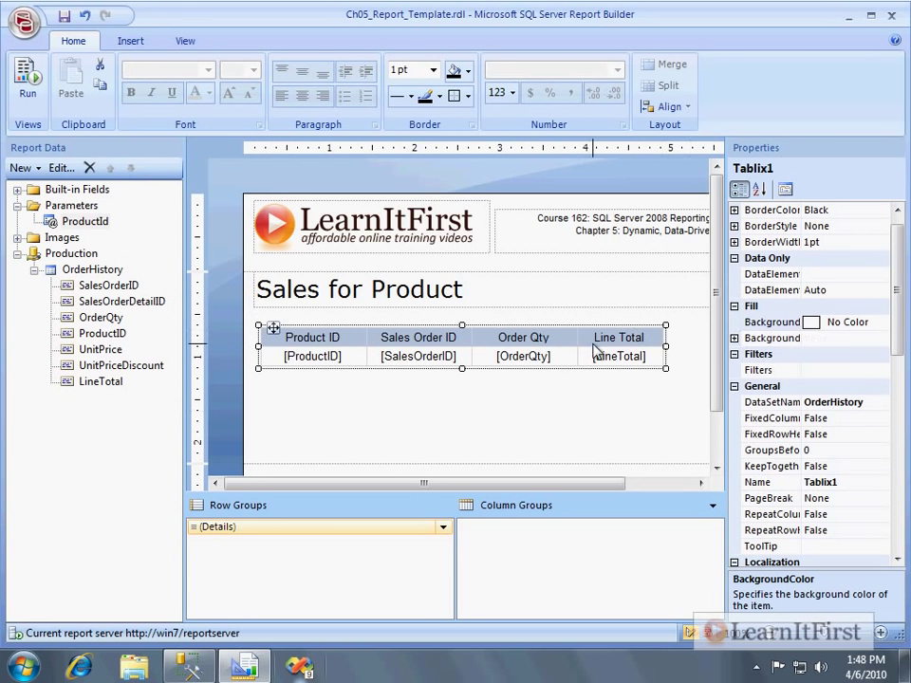
pyautogui.moveTo(724, 474); pyautogui.dragTo(656, 477)
pyautogui.click(901, 488)
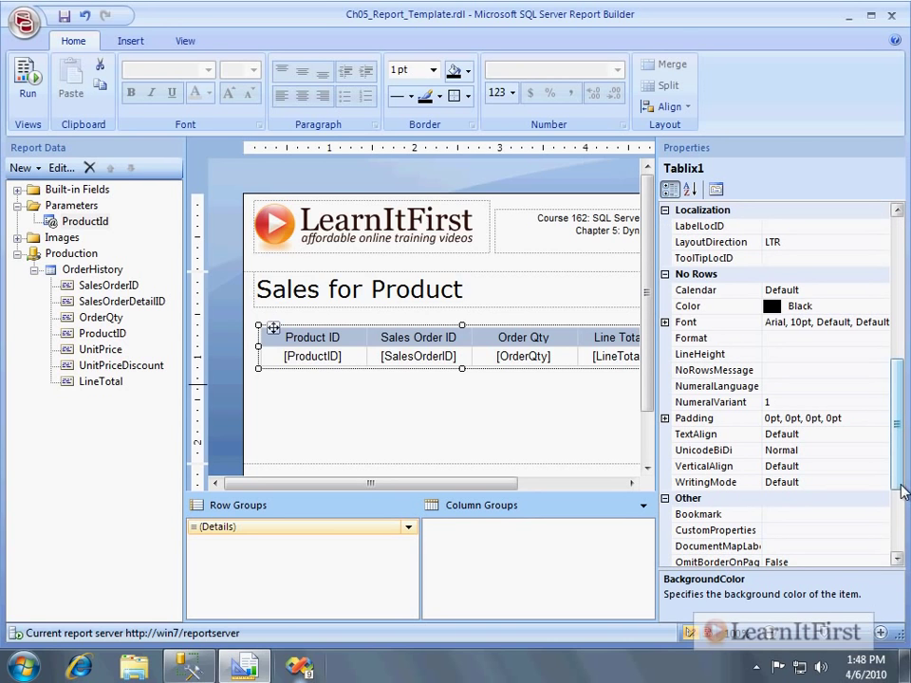
pyautogui.click(713, 276)
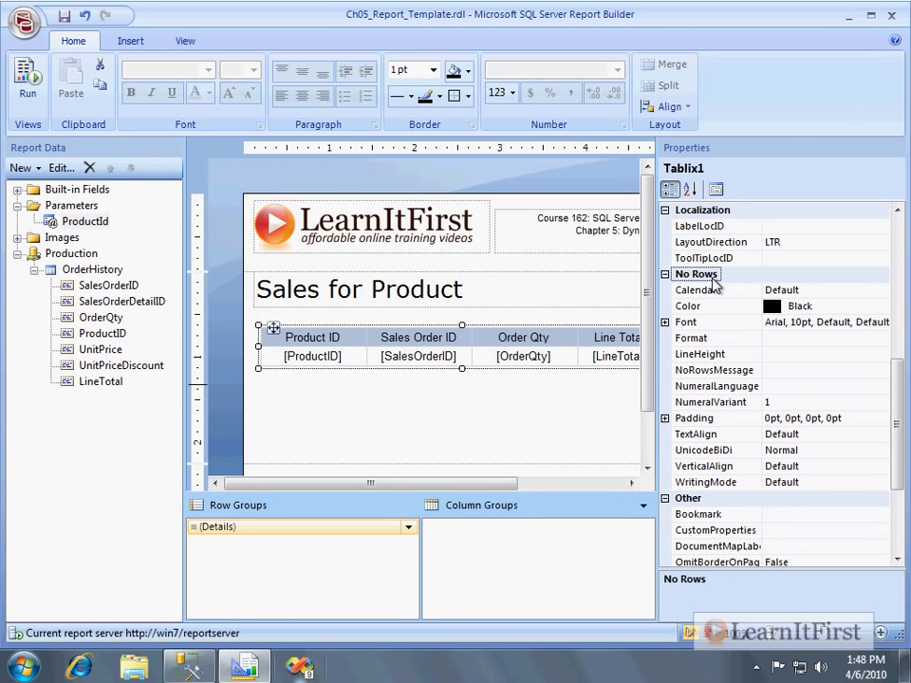
pyautogui.click(746, 370)
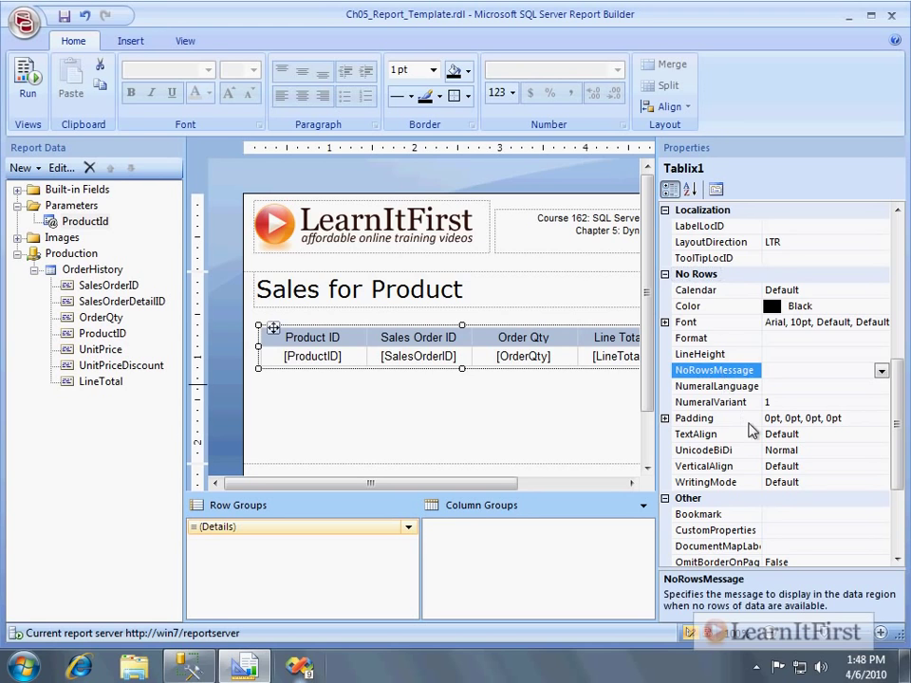
pyautogui.click(881, 370)
pyautogui.click(882, 370)
pyautogui.write('There are no sales for this product')
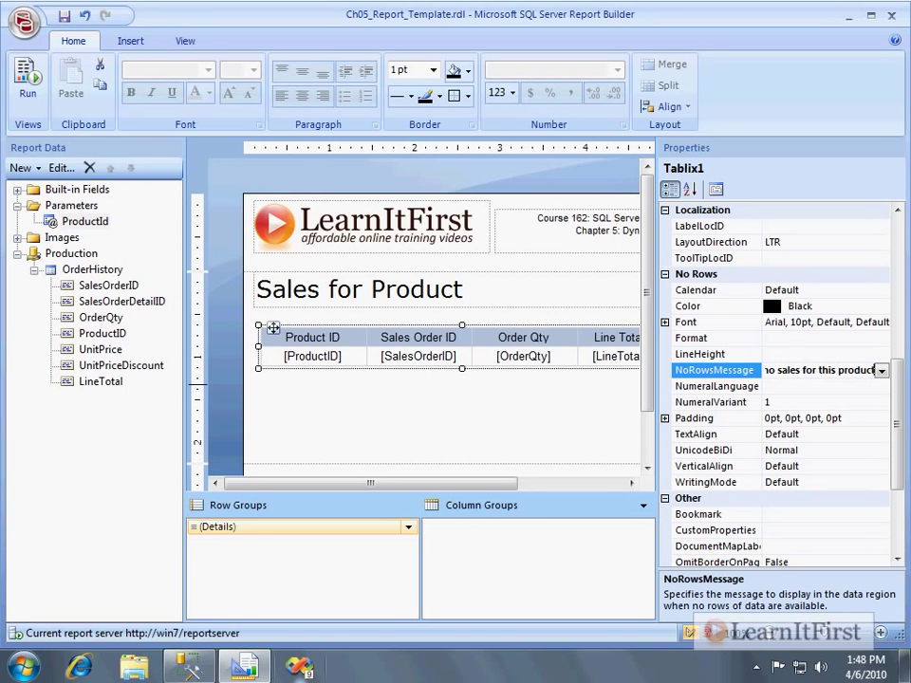
# Step: Format the table's no-rows message with red text colour and bold font weight
pyautogui.click(769, 305)
pyautogui.click(881, 306)
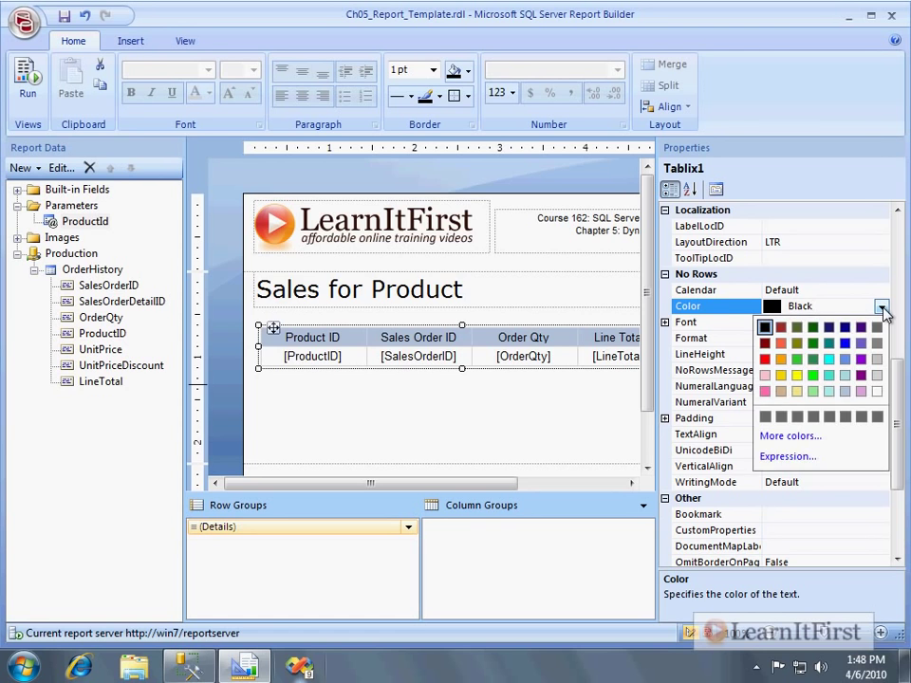
pyautogui.click(764, 359)
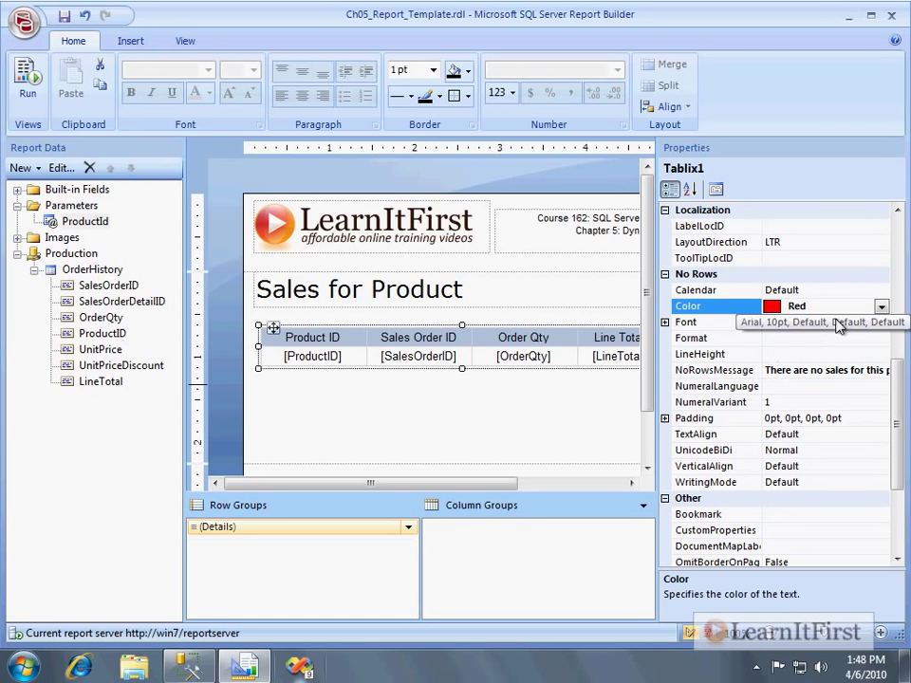
pyautogui.click(676, 323)
pyautogui.click(667, 323)
pyautogui.click(854, 386)
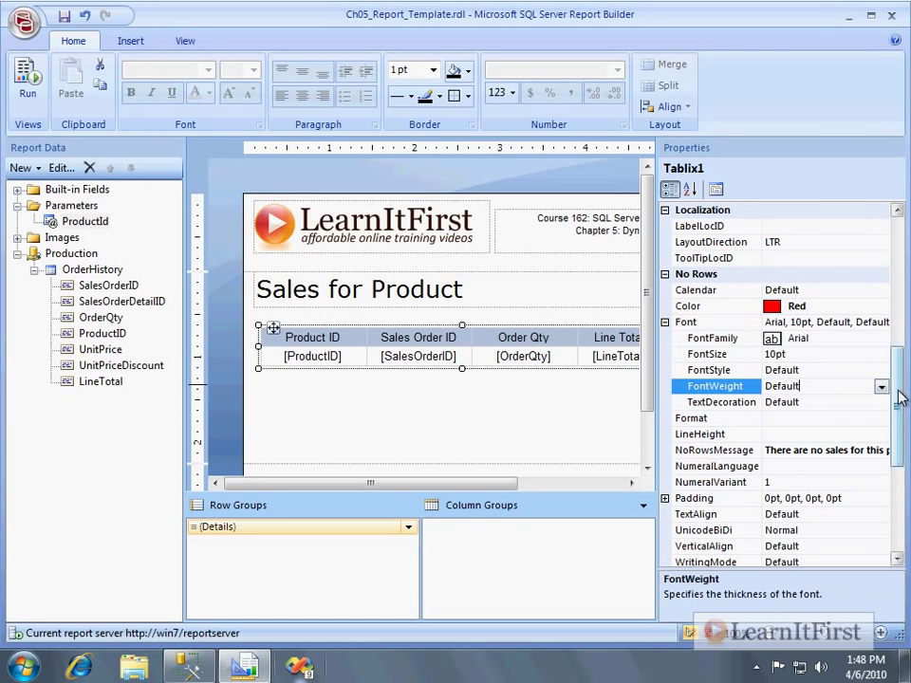
pyautogui.click(881, 387)
pyautogui.click(780, 525)
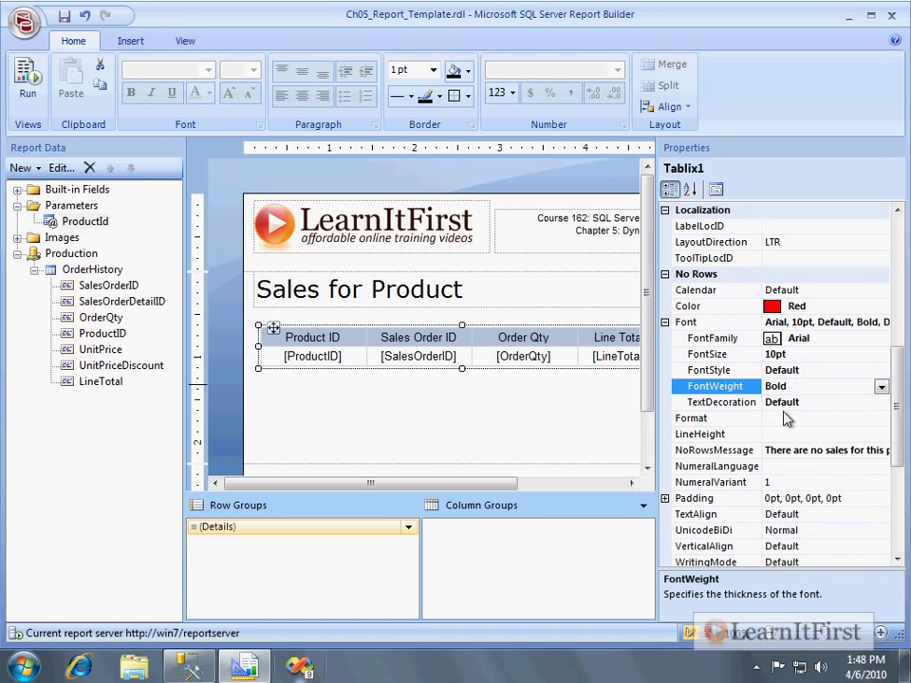
# Step: Run the report for Product Id 707 and again for Product Id 706 to check the no-rows message
pyautogui.press('F5')
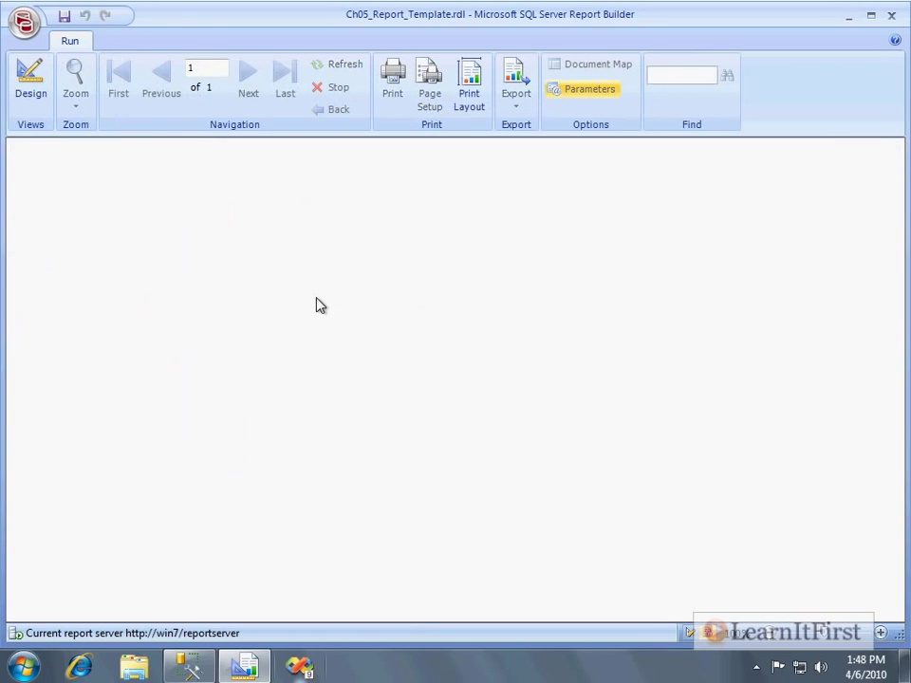
pyautogui.click(88, 148)
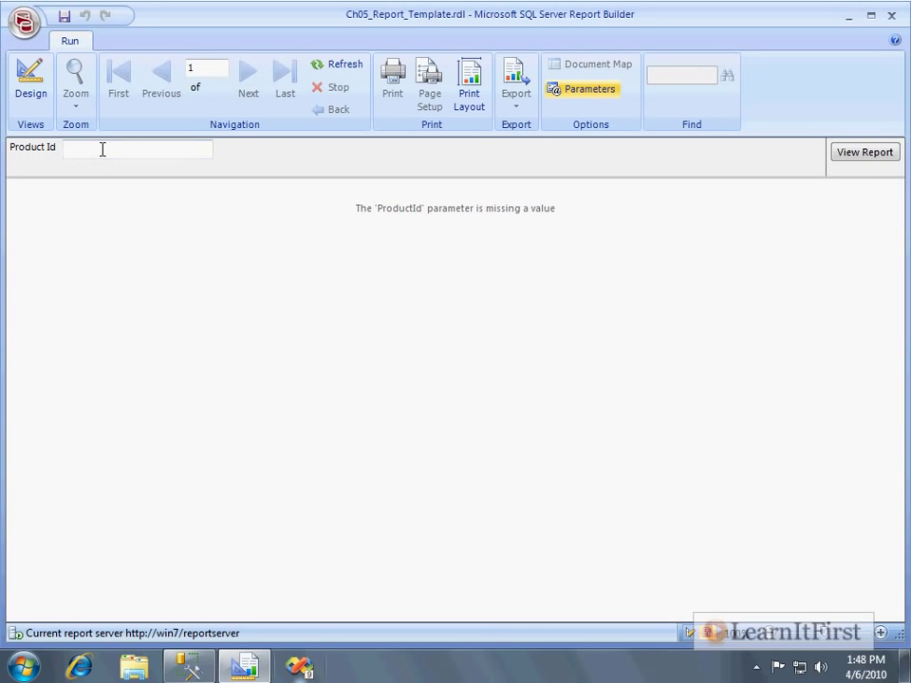
pyautogui.write('707')
pyautogui.press('Return')
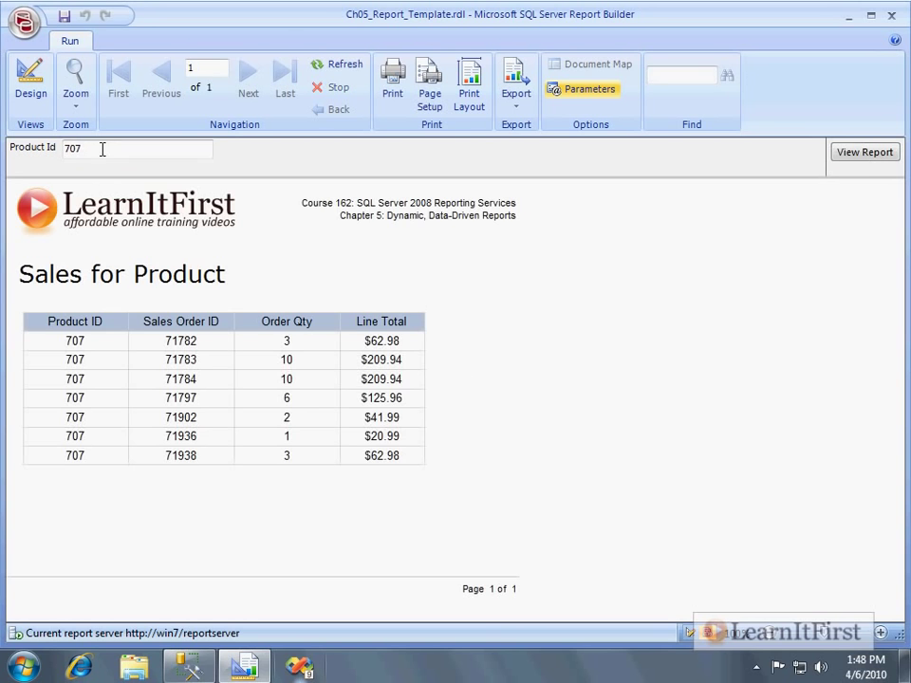
pyautogui.doubleClick(103, 149)
pyautogui.write('70')
pyautogui.press('Return')
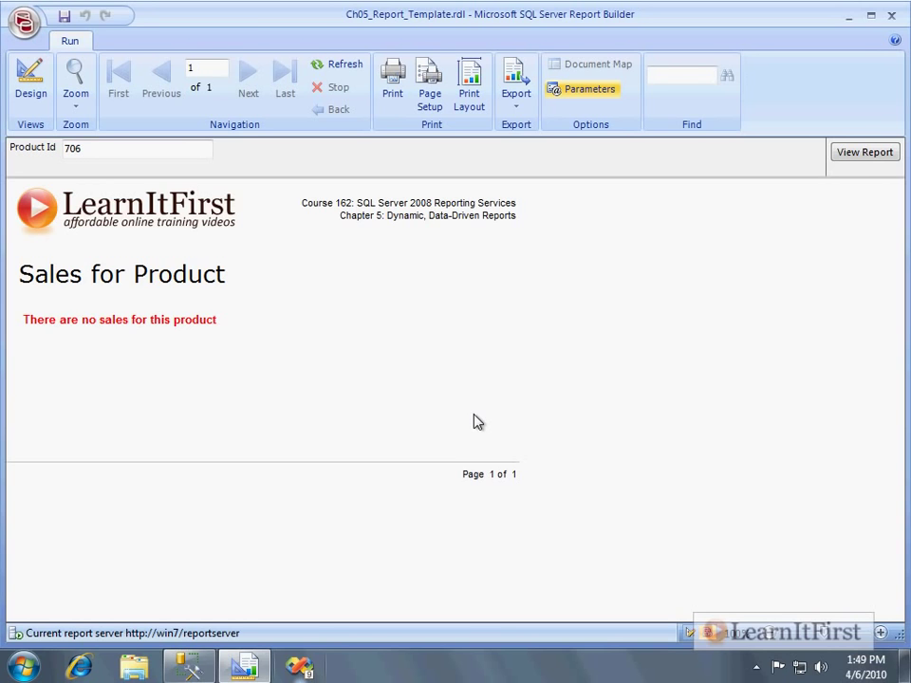
pyautogui.click(34, 95)
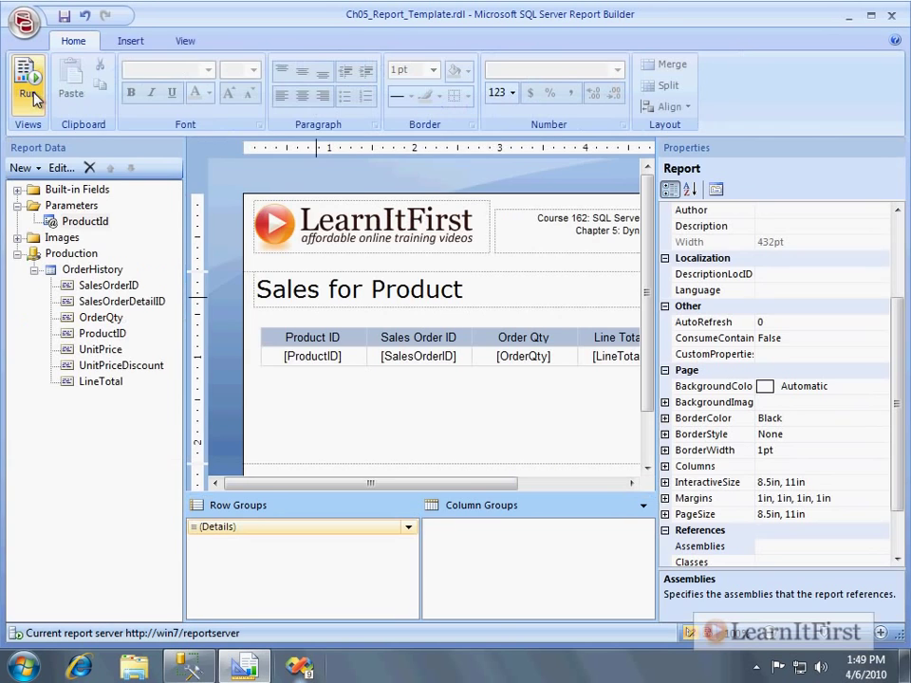
pyautogui.click(21, 22)
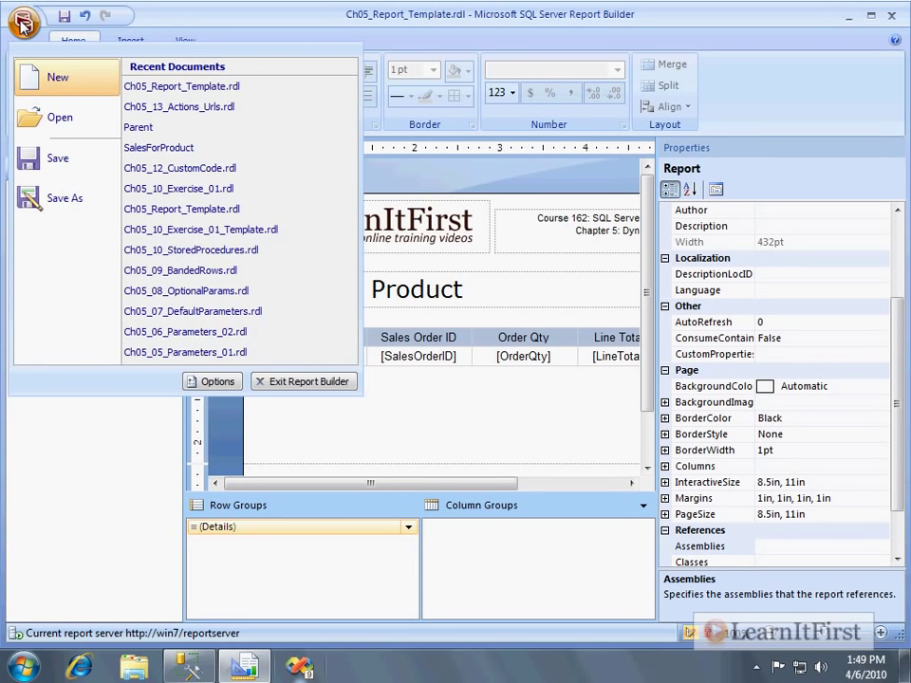
pyautogui.click(68, 206)
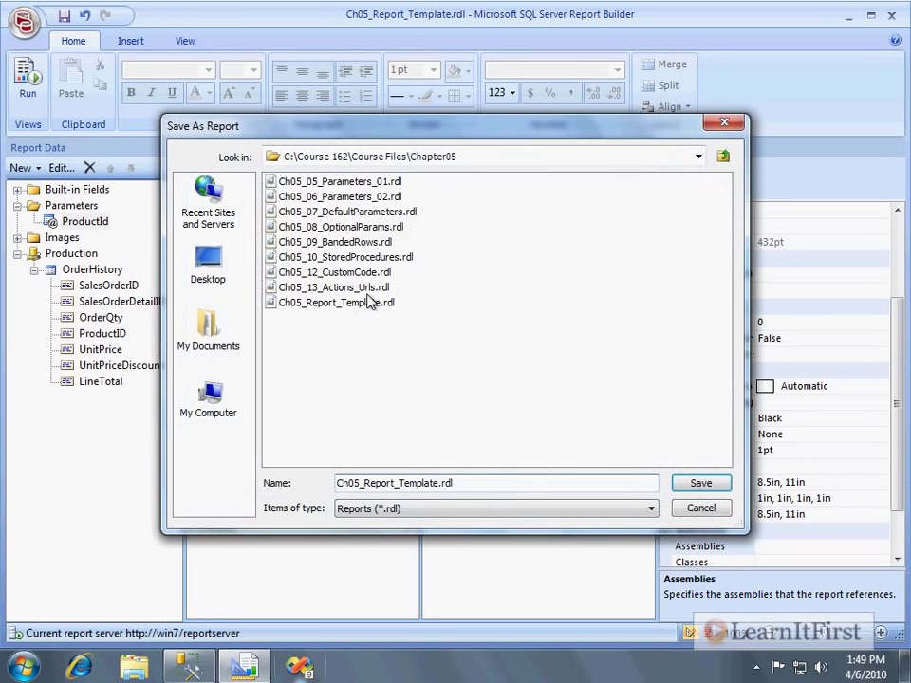
pyautogui.click(208, 211)
pyautogui.doubleClick(309, 183)
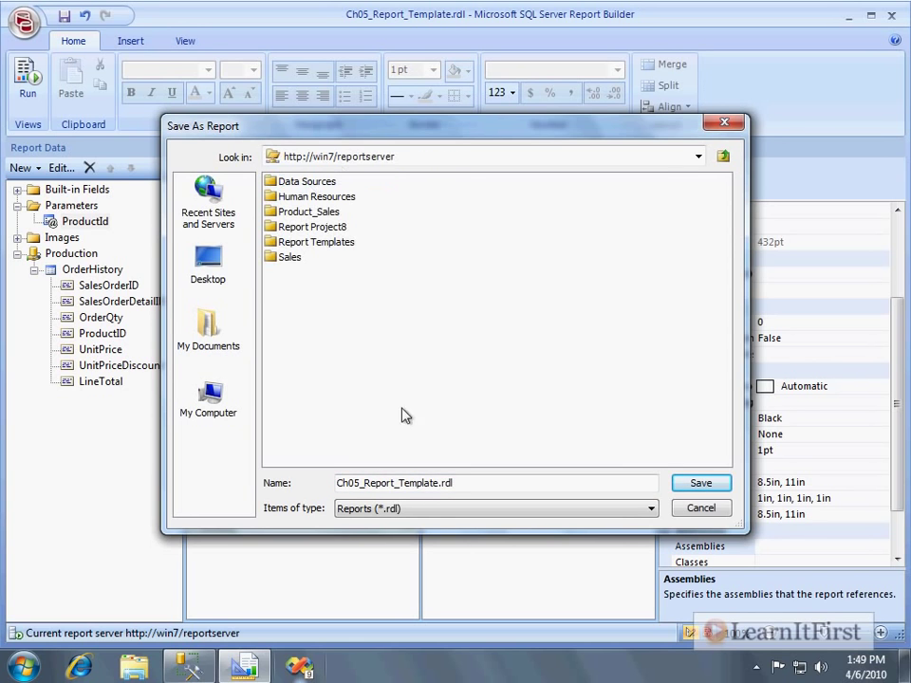
pyautogui.click(515, 484)
pyautogui.moveTo(515, 484); pyautogui.dragTo(247, 485)
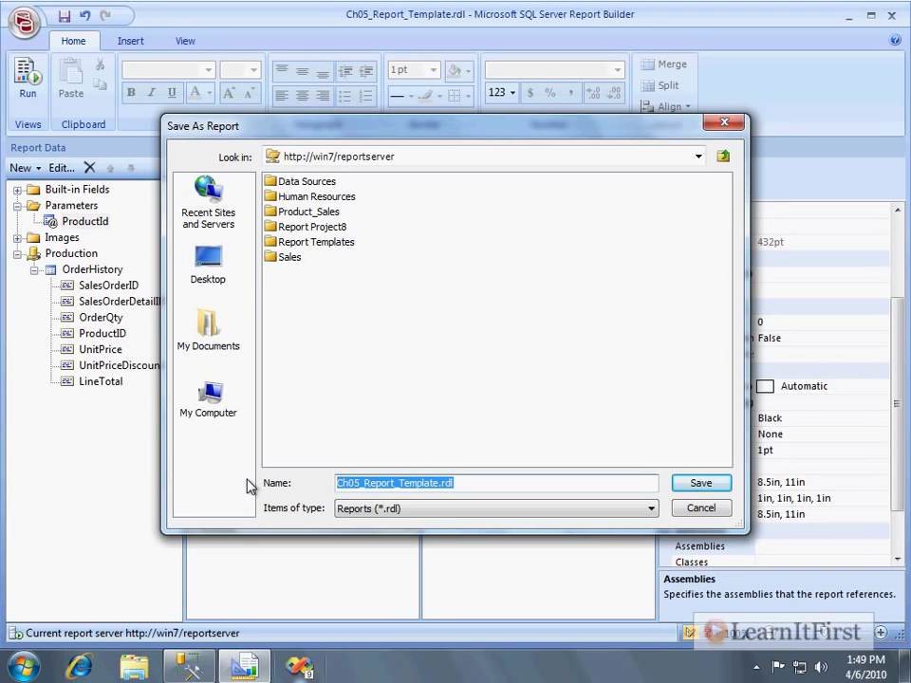
pyautogui.write('SalesByProduct')
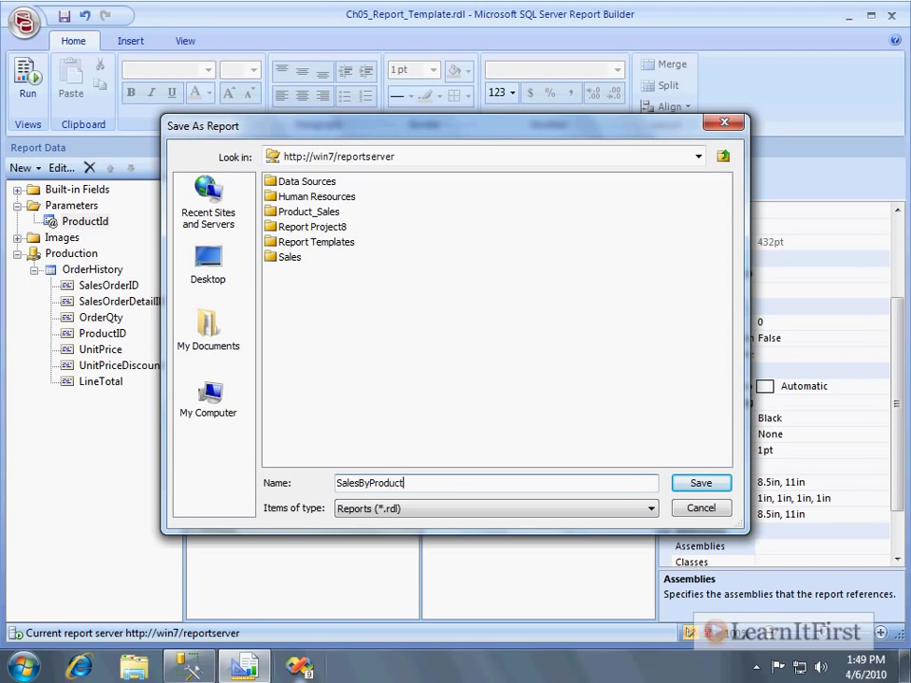
pyautogui.press('Return')
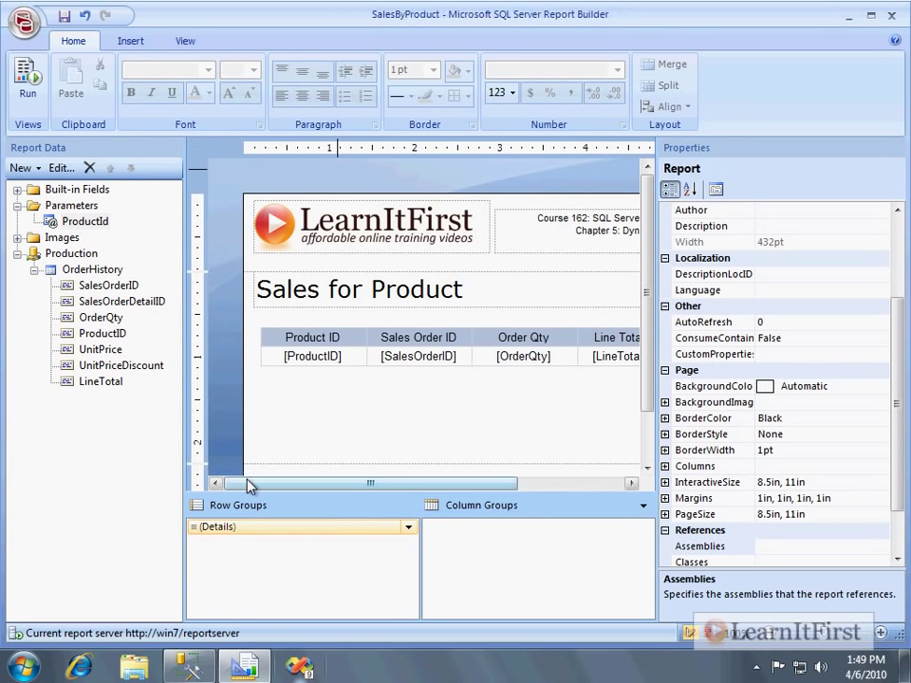
# Step: Open the recent Ch05_Report_Template.rdl file and title the report "Product Catalogue"
pyautogui.click(22, 21)
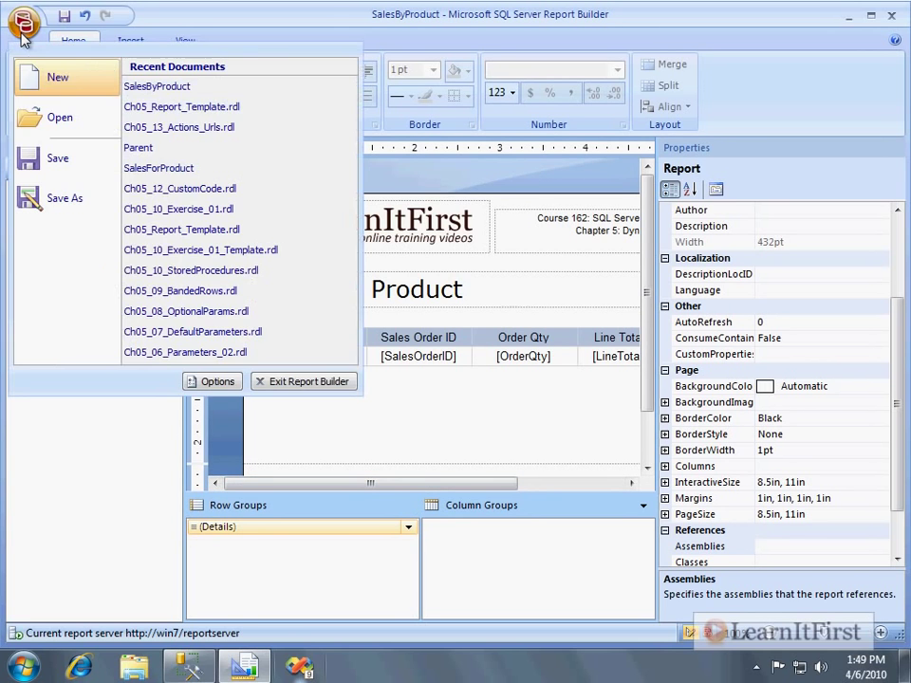
pyautogui.click(187, 111)
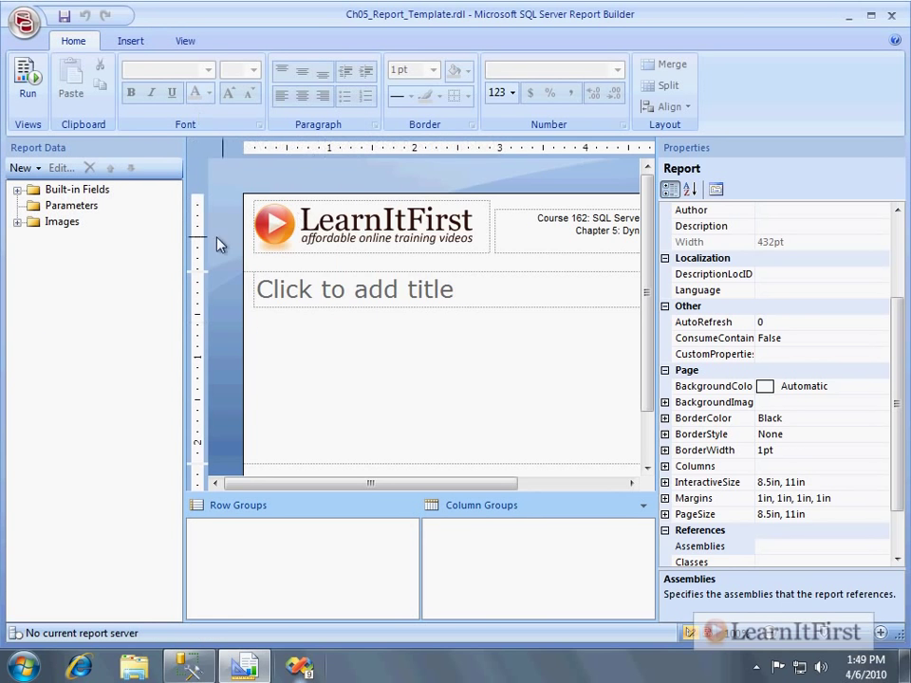
pyautogui.click(324, 294)
pyautogui.write('Product Cata')
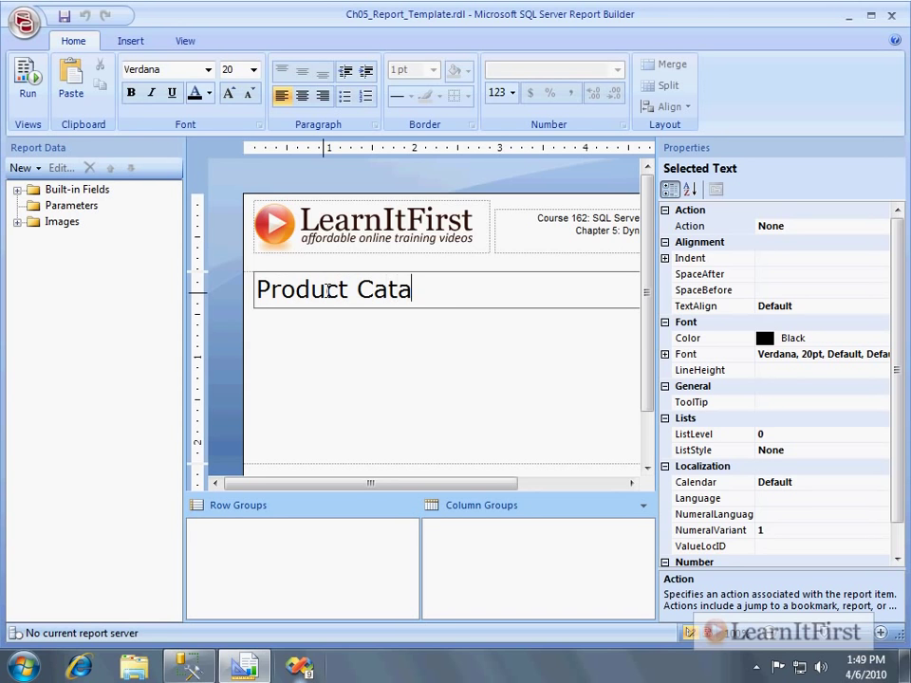
pyautogui.write('logue')
pyautogui.click(370, 336)
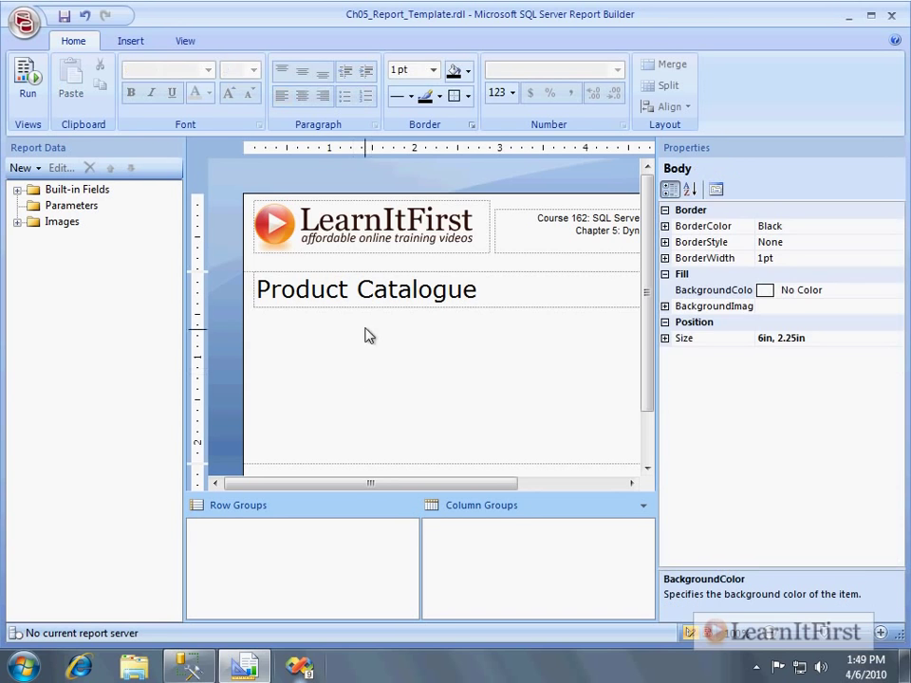
# Step: Hide the Properties pane and add a data source named Production that uses the shared Production connection
pyautogui.click(186, 42)
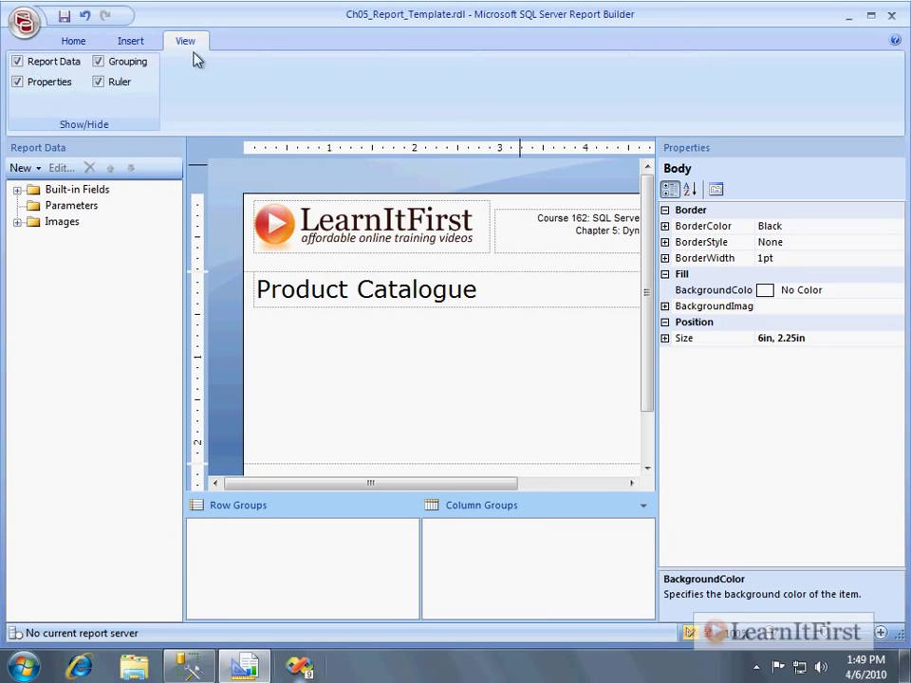
pyautogui.click(45, 83)
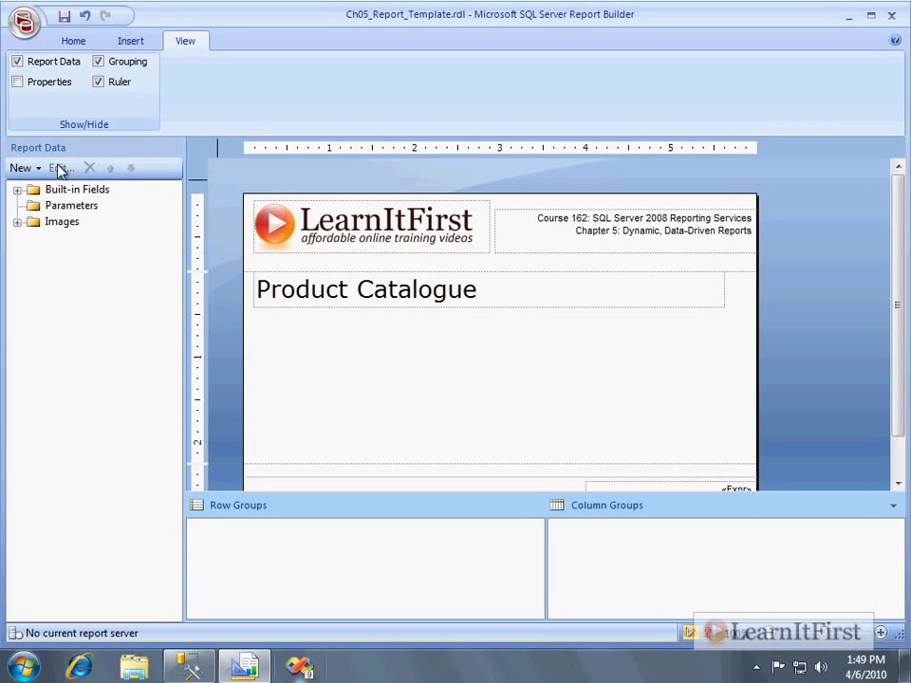
pyautogui.click(21, 168)
pyautogui.click(27, 190)
pyautogui.click(369, 310)
pyautogui.doubleClick(379, 214)
pyautogui.write('Production')
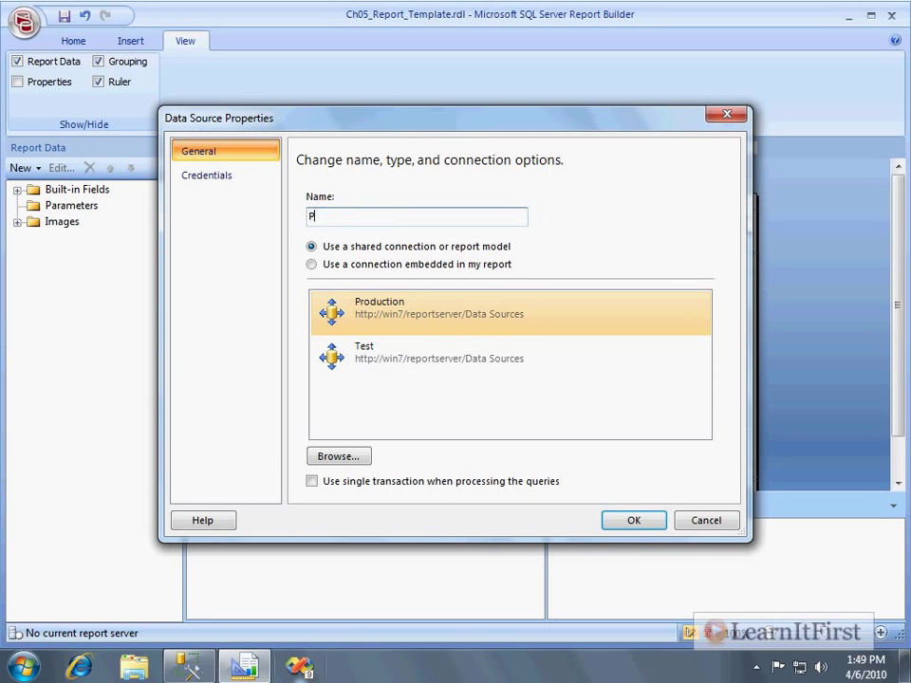
pyautogui.click(614, 527)
# Step: Add a dataset named Product on the Production source with the query SELECT * FROM SalesLT.Product ORDER BY ProductId
pyautogui.click(21, 168)
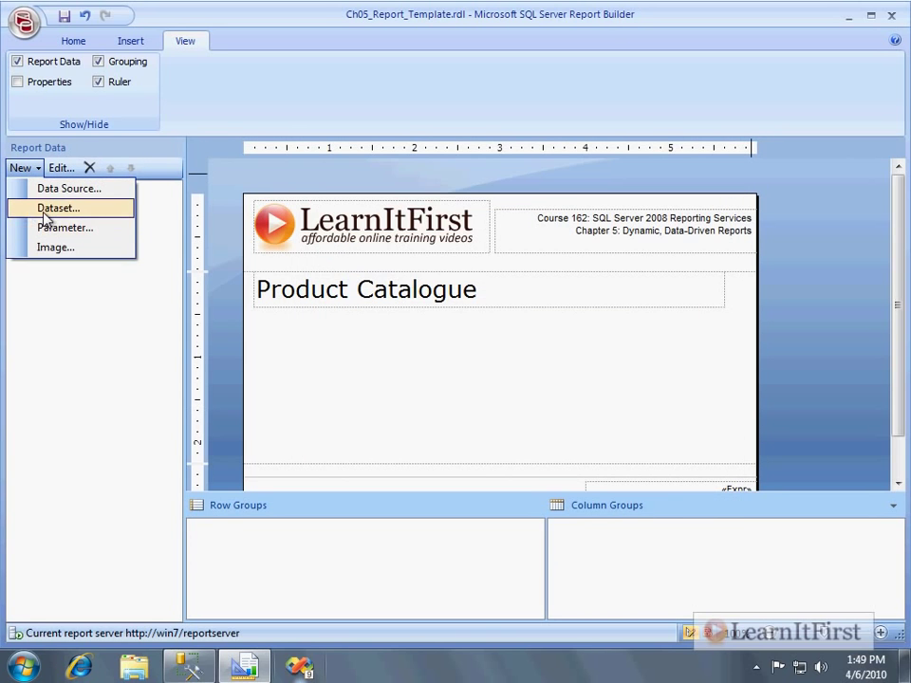
pyautogui.click(43, 209)
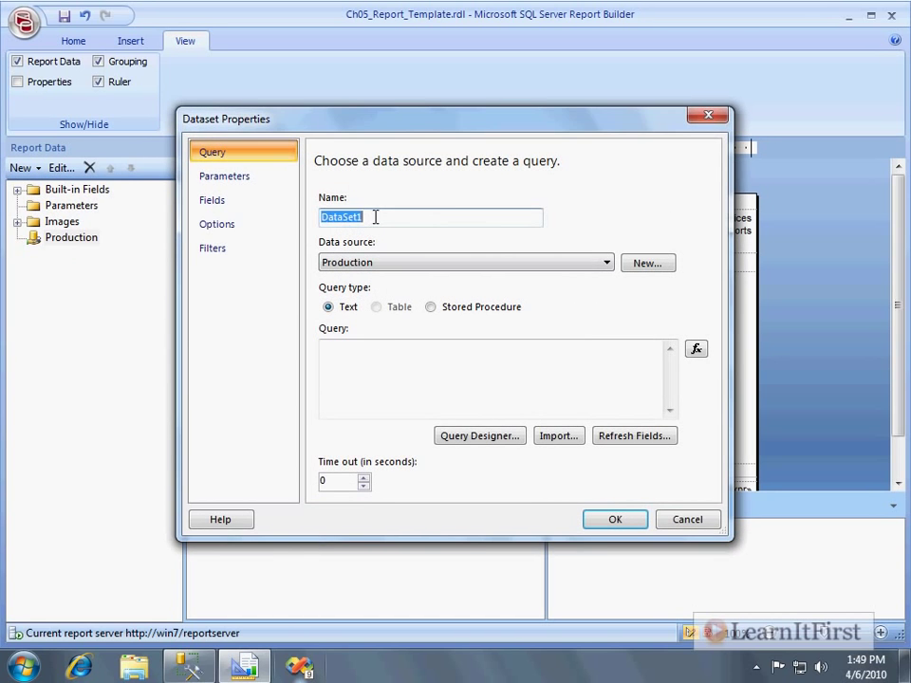
pyautogui.write('Product')
pyautogui.click(459, 371)
pyautogui.write('SalesLT.')
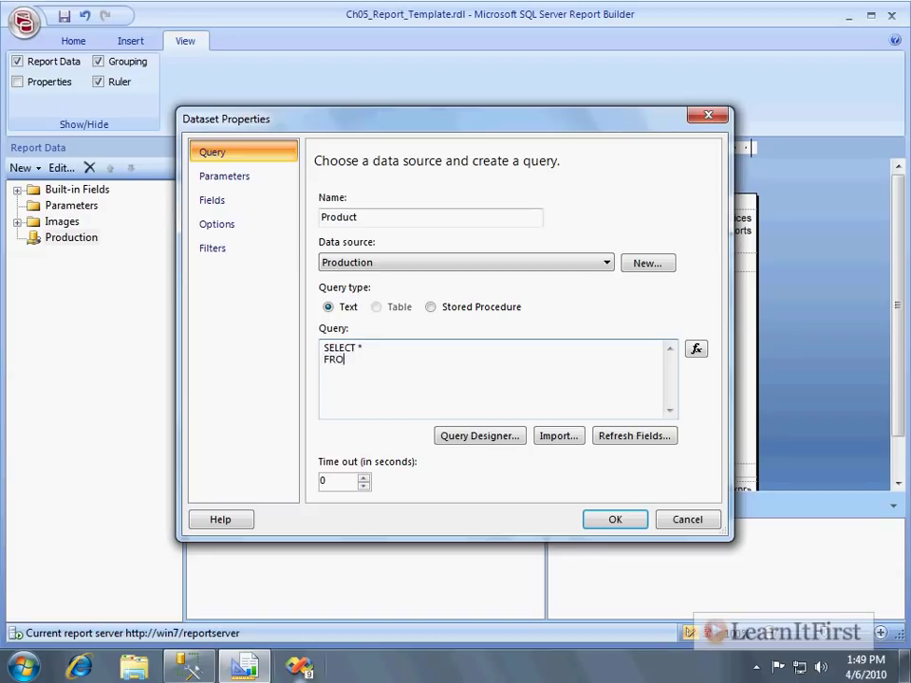
pyautogui.write('Product ')
pyautogui.write('ORDWER')
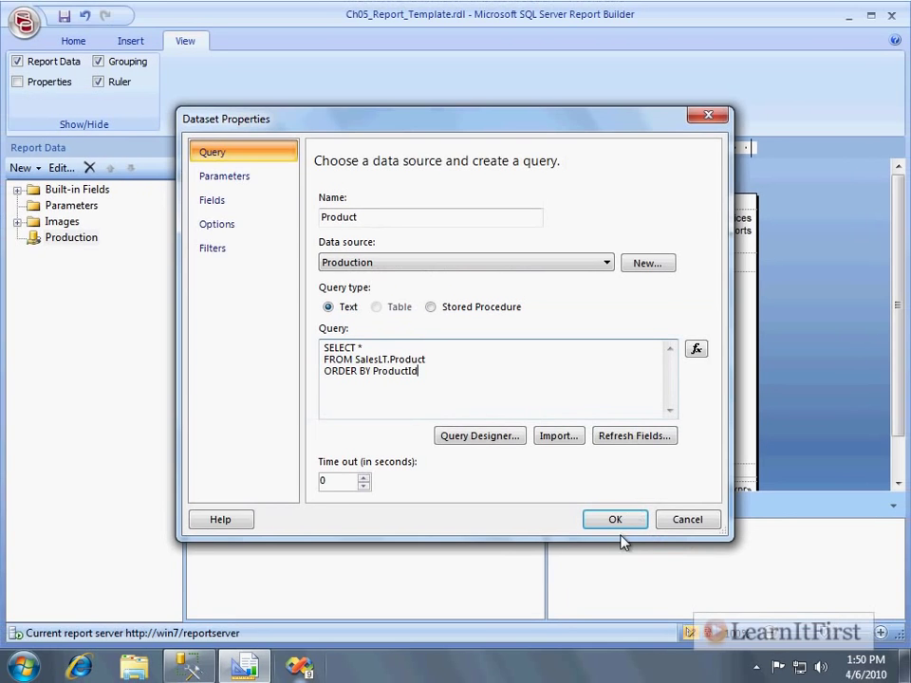
pyautogui.click(615, 520)
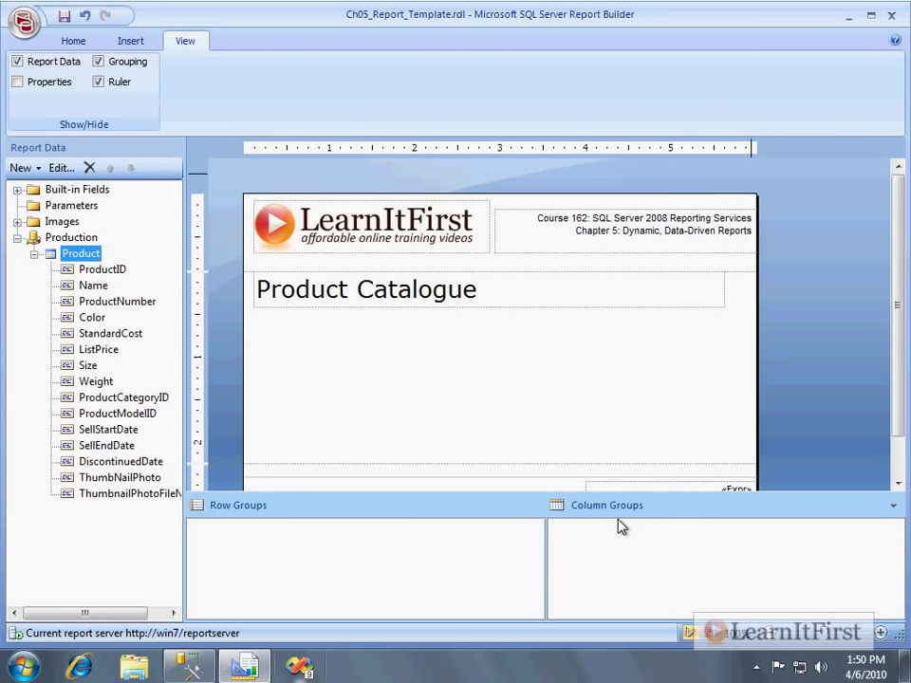
# Step: Insert a table below the title and fill its three columns with the ProductID, Name and Color fields
pyautogui.click(130, 41)
pyautogui.click(27, 99)
pyautogui.click(71, 147)
pyautogui.moveTo(256, 325); pyautogui.dragTo(680, 377)
pyautogui.moveTo(95, 274); pyautogui.dragTo(433, 334)
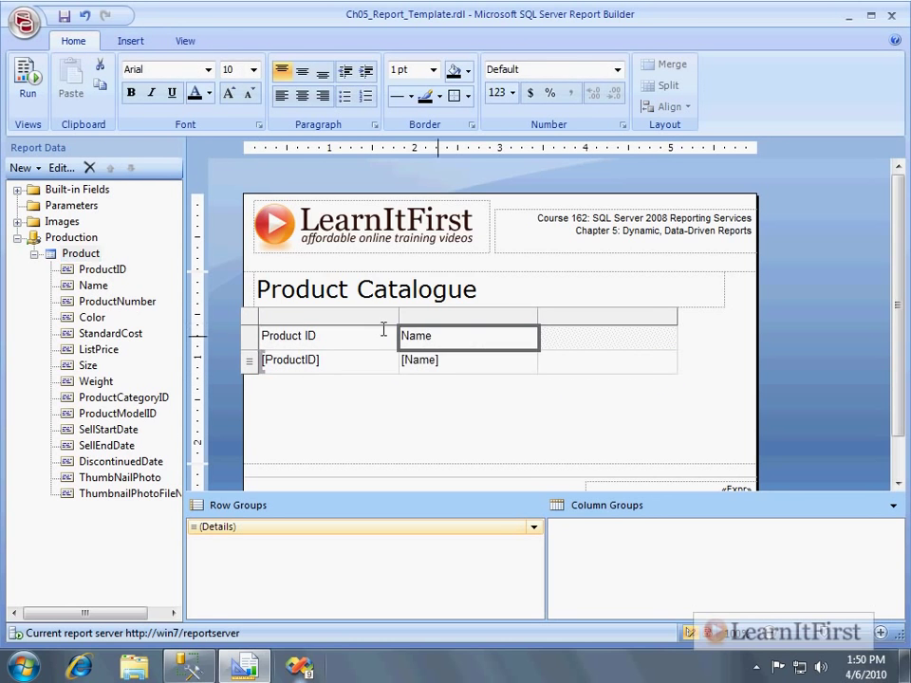
pyautogui.moveTo(92, 317); pyautogui.dragTo(655, 361)
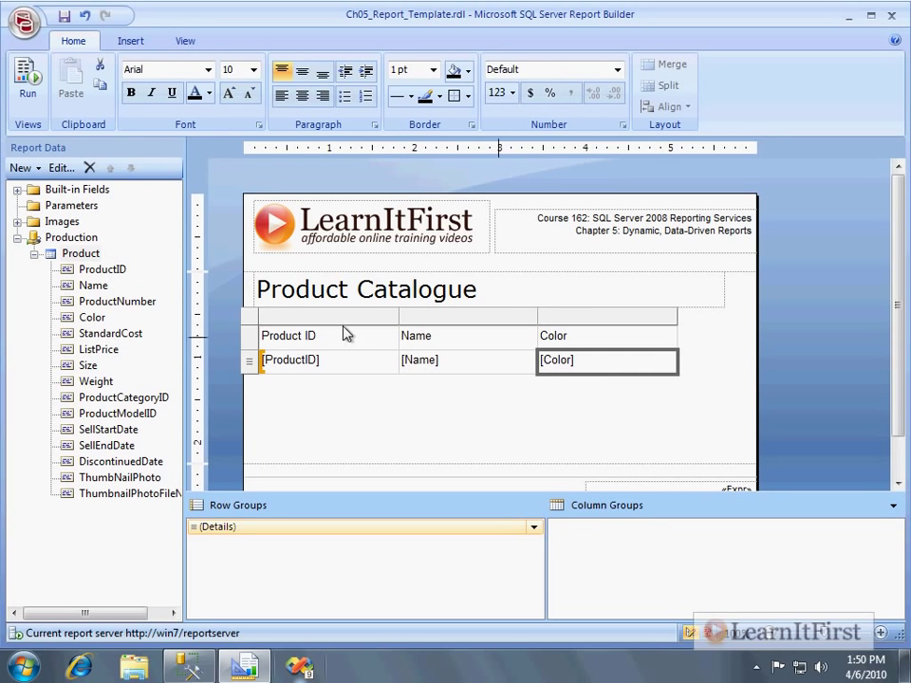
# Step: Show the Properties pane and set the background color of the table's header row to LightBlue
pyautogui.click(250, 336)
pyautogui.click(186, 42)
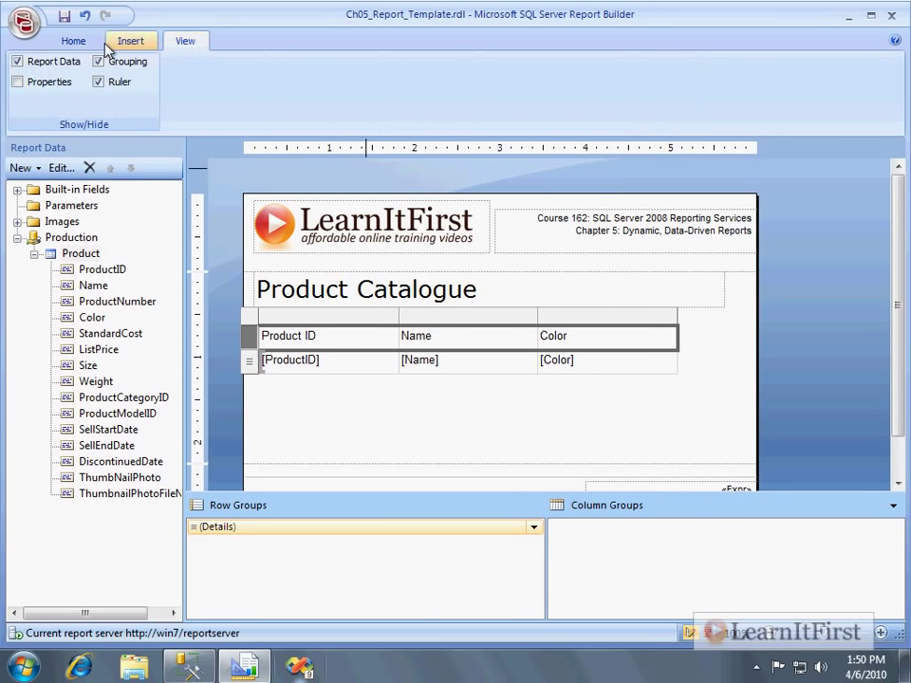
pyautogui.click(46, 82)
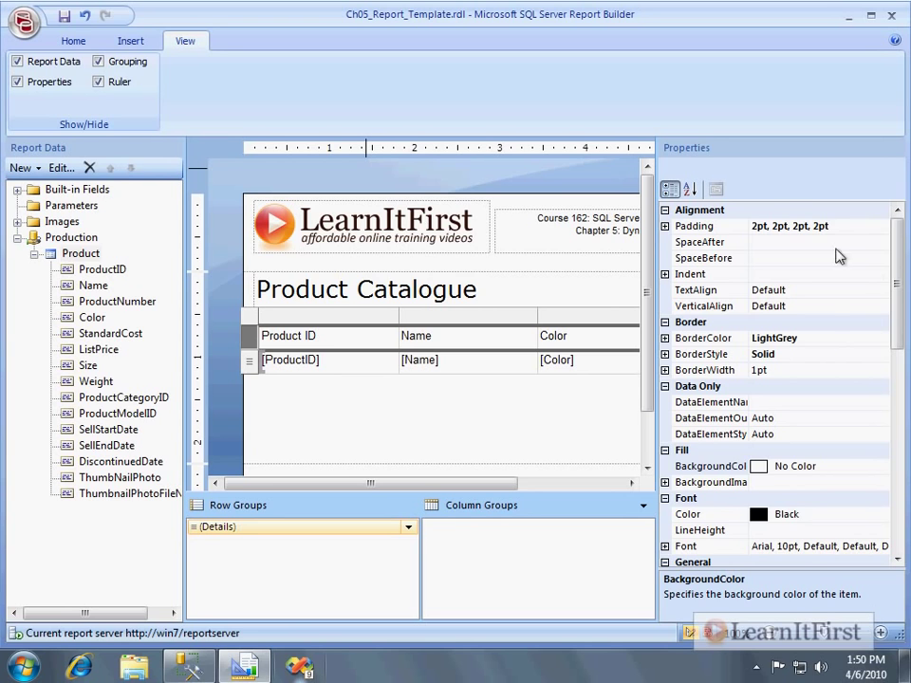
pyautogui.click(872, 468)
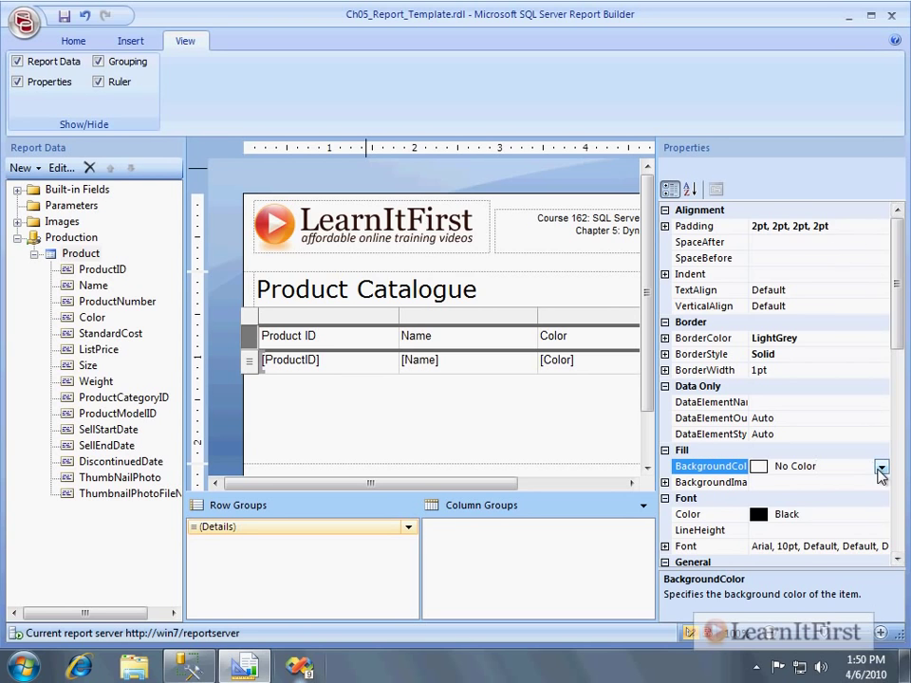
pyautogui.click(880, 468)
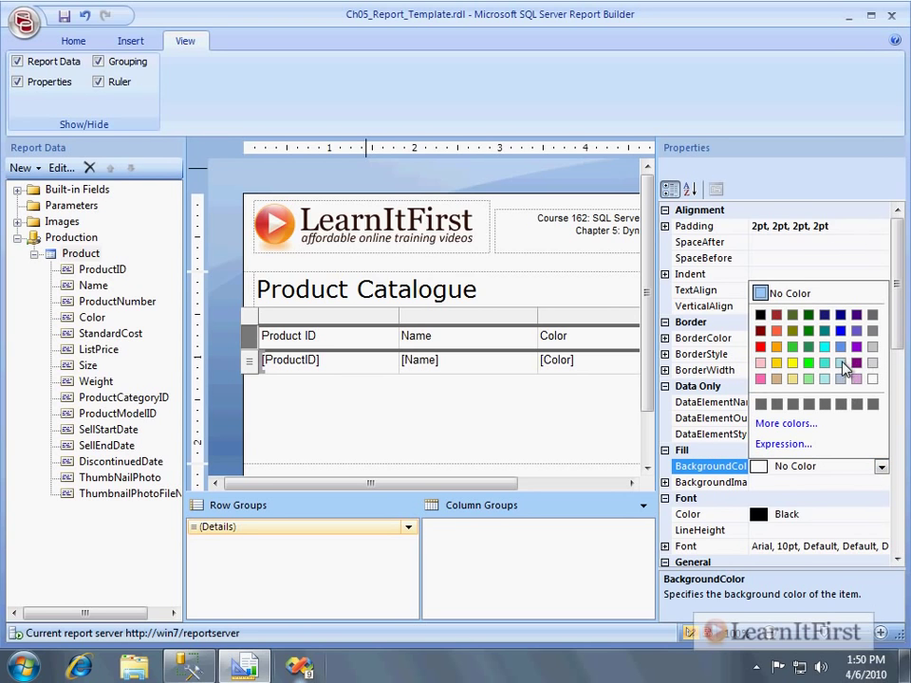
pyautogui.click(843, 364)
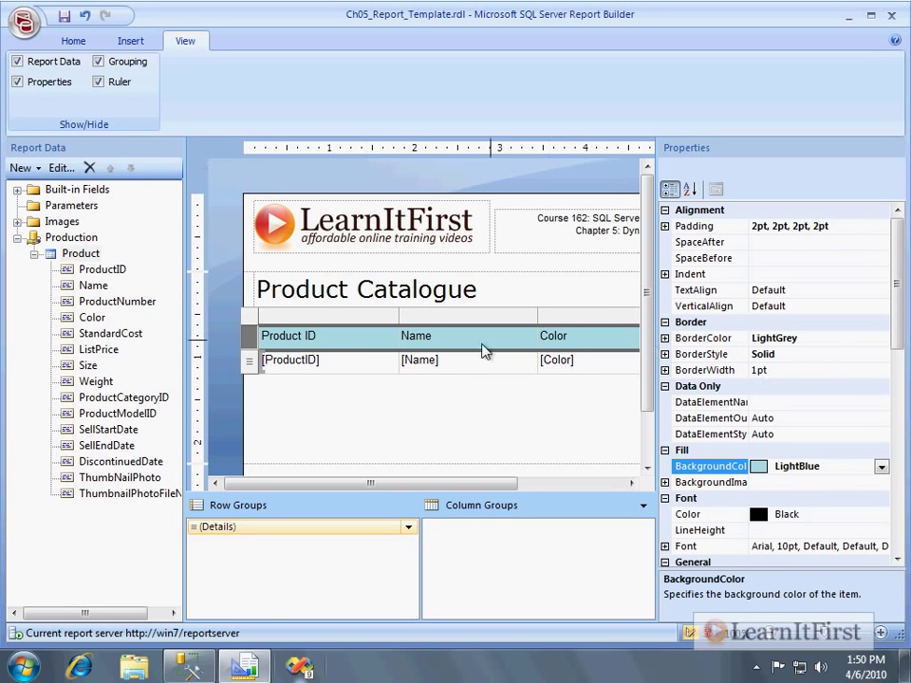
# Step: Center the text of the table's header row and hide the Properties pane
pyautogui.click(336, 344)
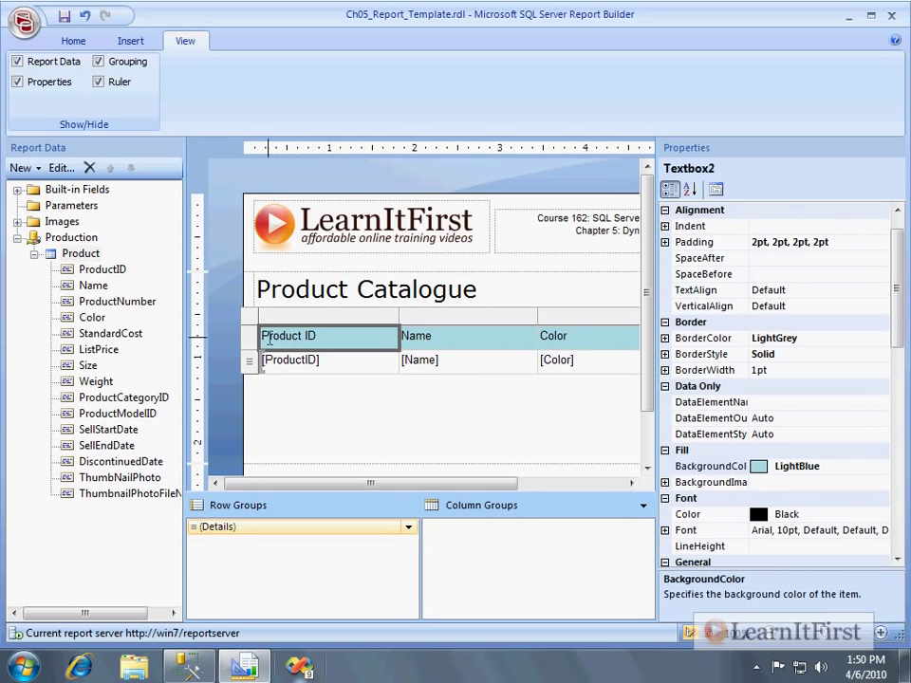
pyautogui.click(74, 41)
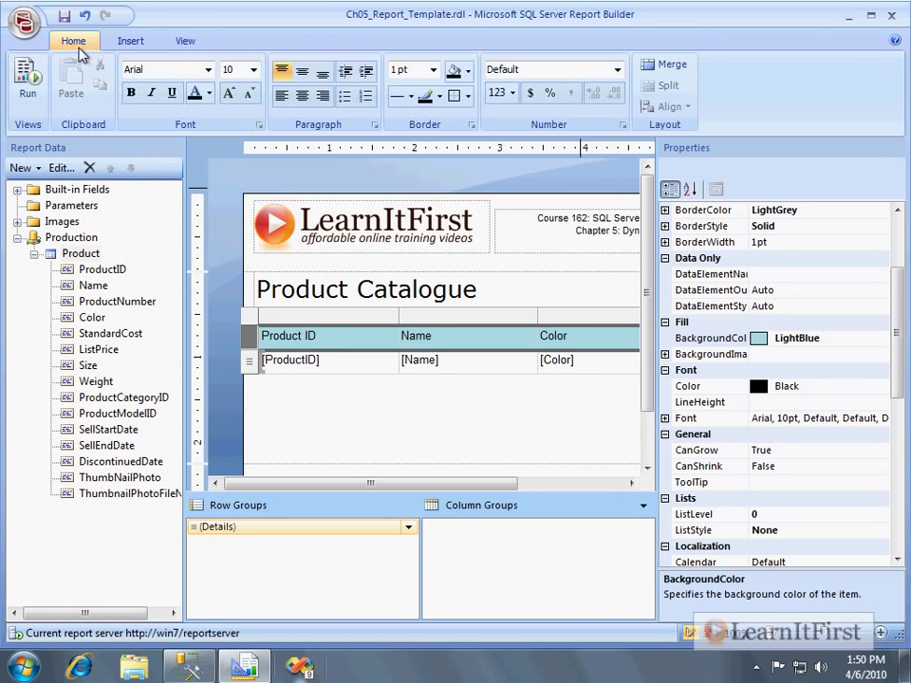
pyautogui.click(302, 96)
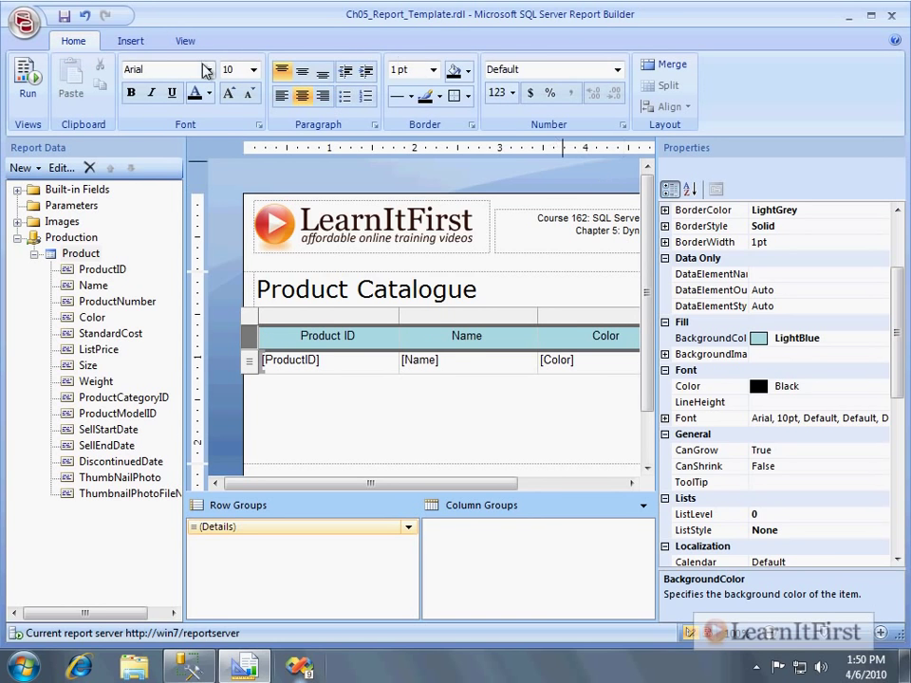
pyautogui.click(185, 41)
pyautogui.click(55, 86)
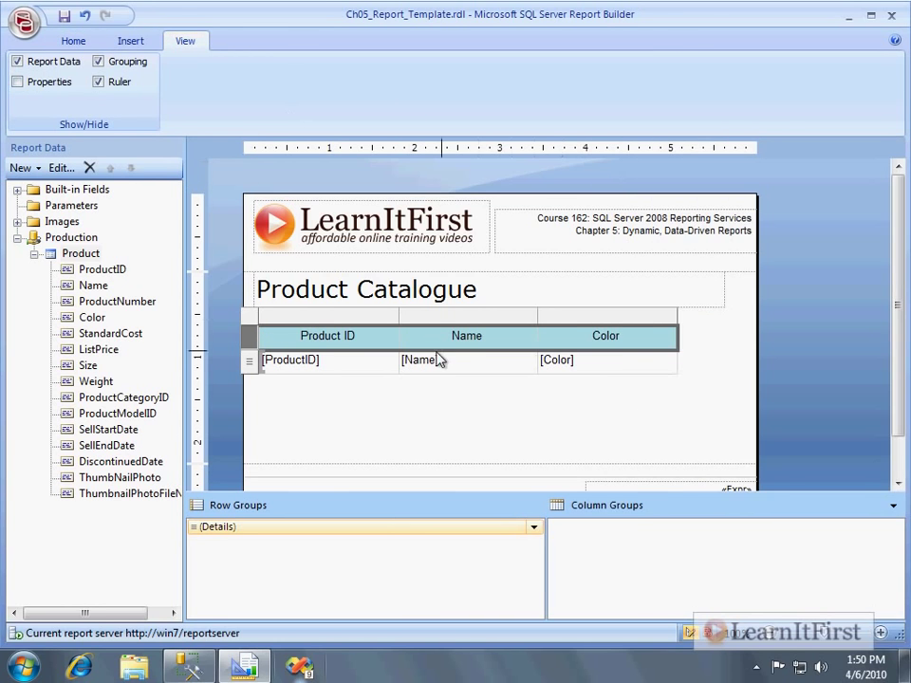
# Step: Center the field values in the table's detail row
pyautogui.click(304, 360)
pyautogui.moveTo(451, 376); pyautogui.dragTo(326, 370)
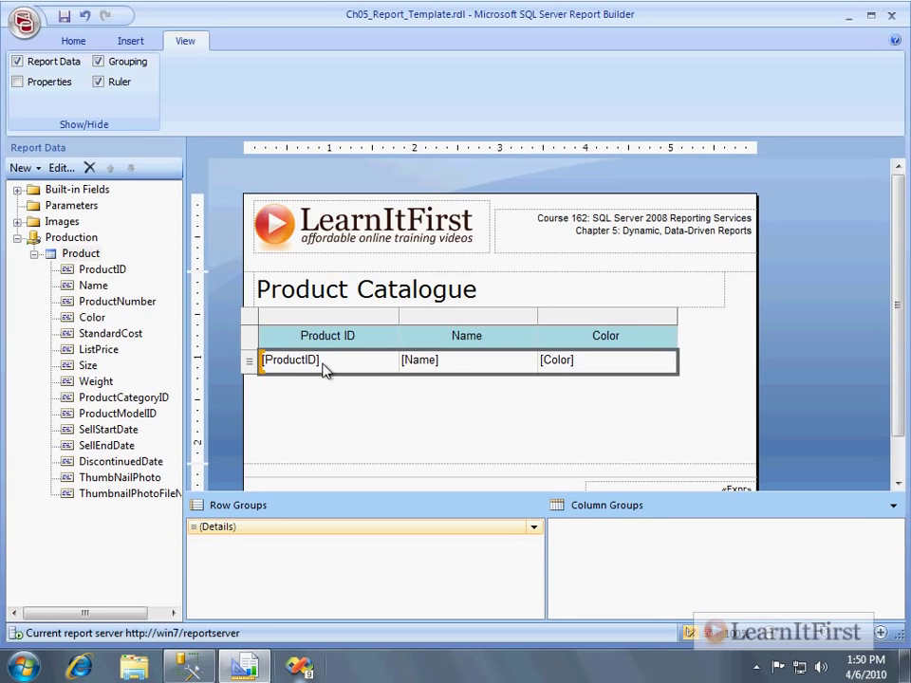
pyautogui.click(249, 361)
pyautogui.click(75, 41)
pyautogui.click(302, 96)
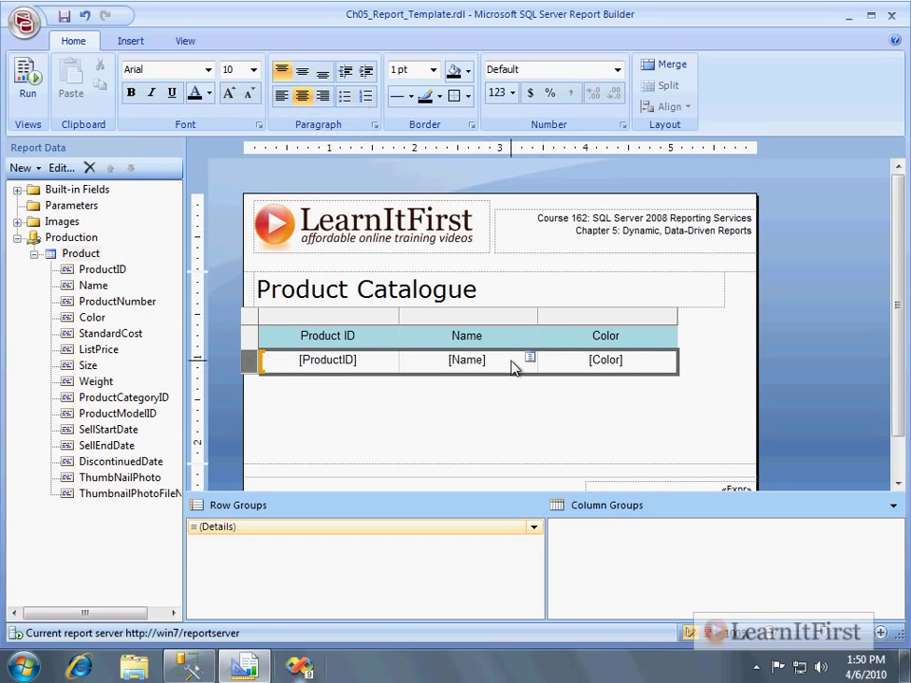
# Step: Resize the table columns to about 0.9 in for Product ID, 3.1 in for Name and 1.3 in for Color
pyautogui.moveTo(537, 316); pyautogui.dragTo(587, 320)
pyautogui.moveTo(725, 324); pyautogui.dragTo(664, 320)
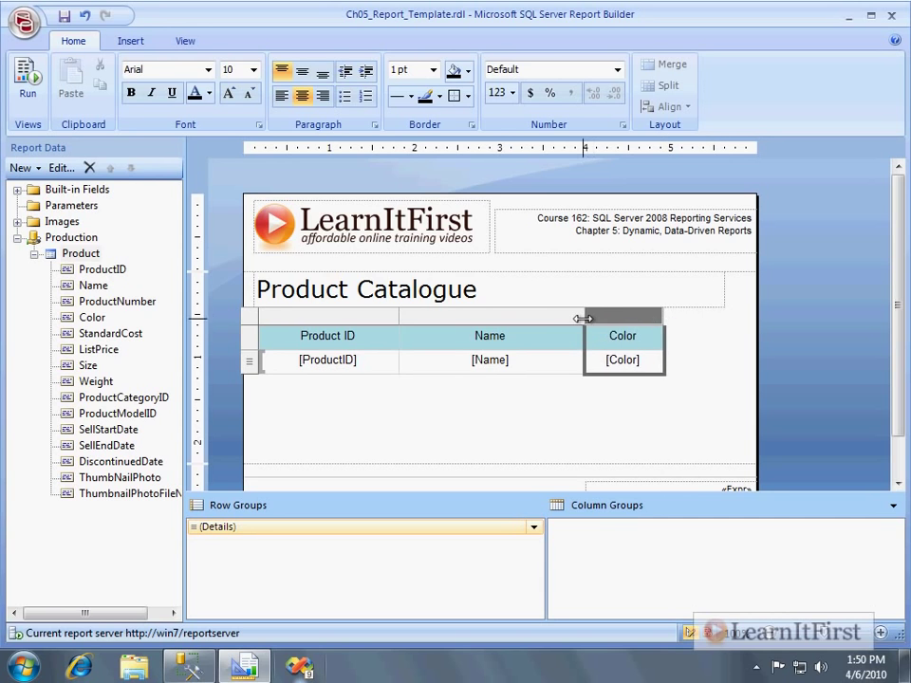
pyautogui.moveTo(583, 319); pyautogui.dragTo(634, 318)
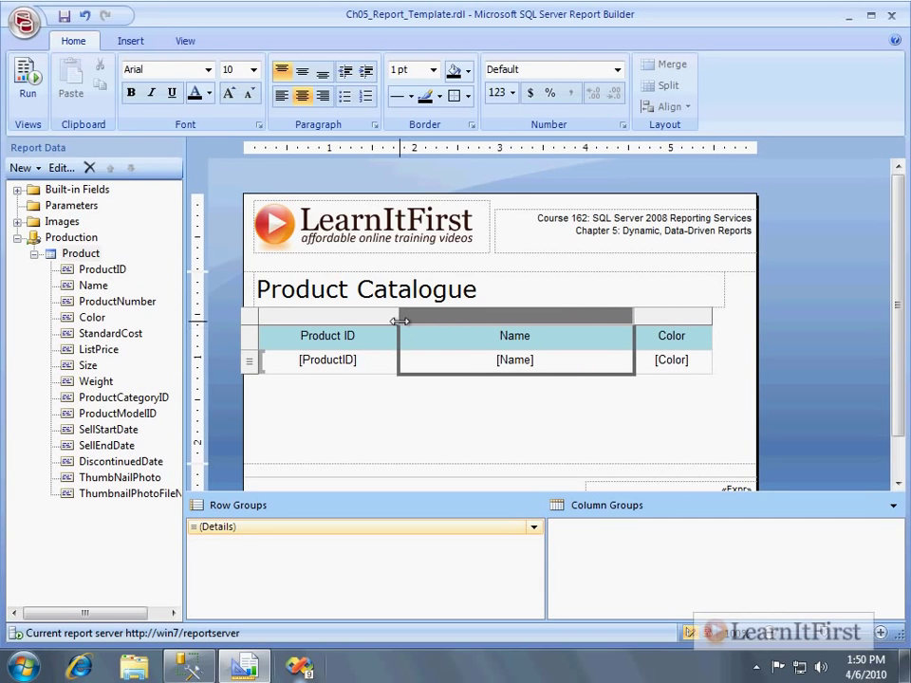
pyautogui.moveTo(398, 322); pyautogui.dragTo(338, 319)
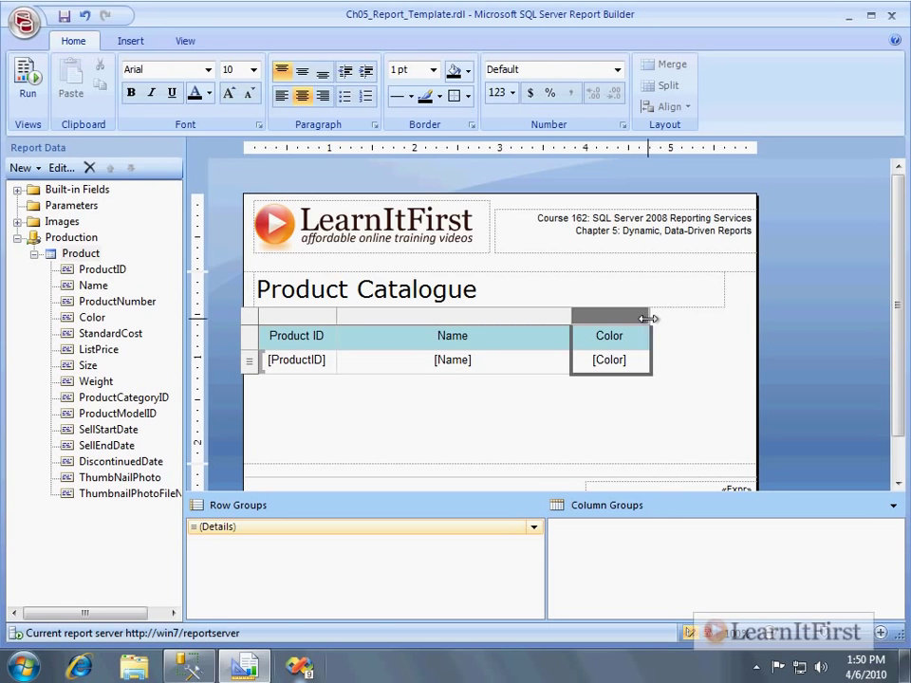
pyautogui.moveTo(648, 317); pyautogui.dragTo(687, 317)
pyautogui.moveTo(572, 315); pyautogui.dragTo(593, 315)
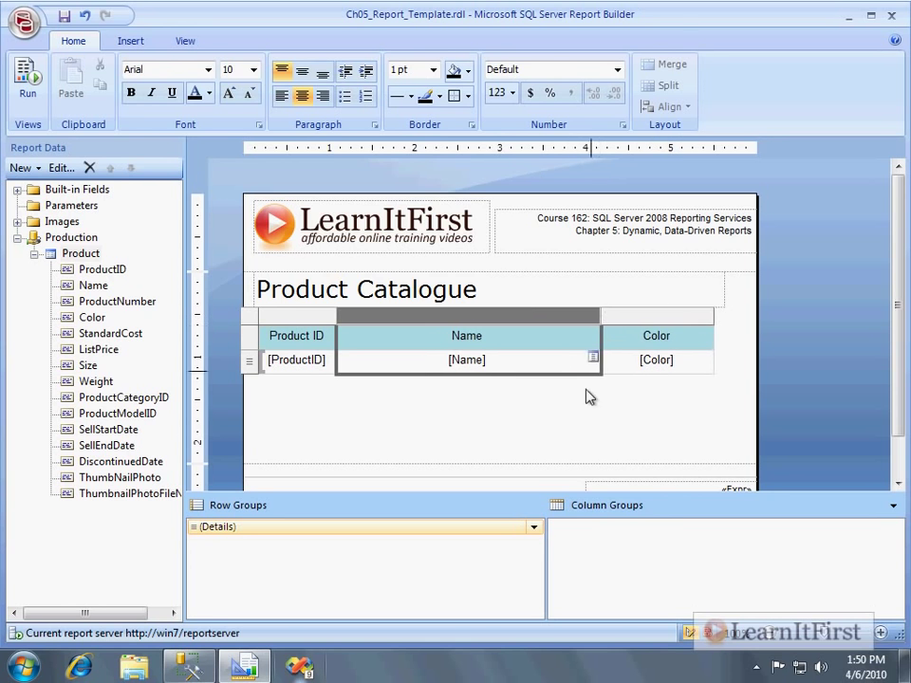
# Step: Run the report to check the Product Catalogue table and return to the design view
pyautogui.click(576, 418)
pyautogui.press('F5')
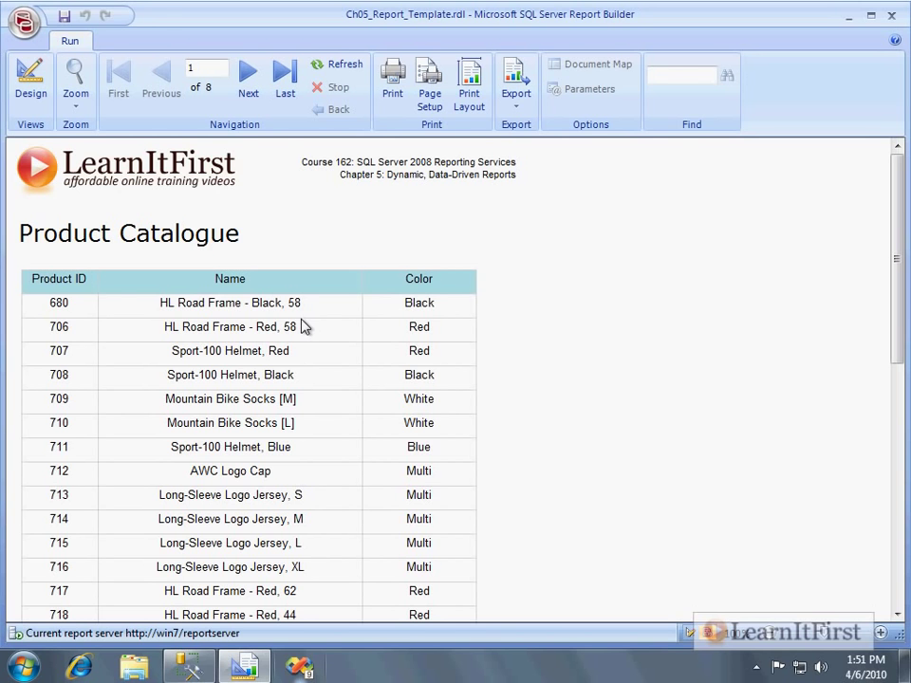
pyautogui.click(30, 71)
# Step: Narrow the Product ID column slightly and the Name column to about 2.9 in
pyautogui.click(643, 356)
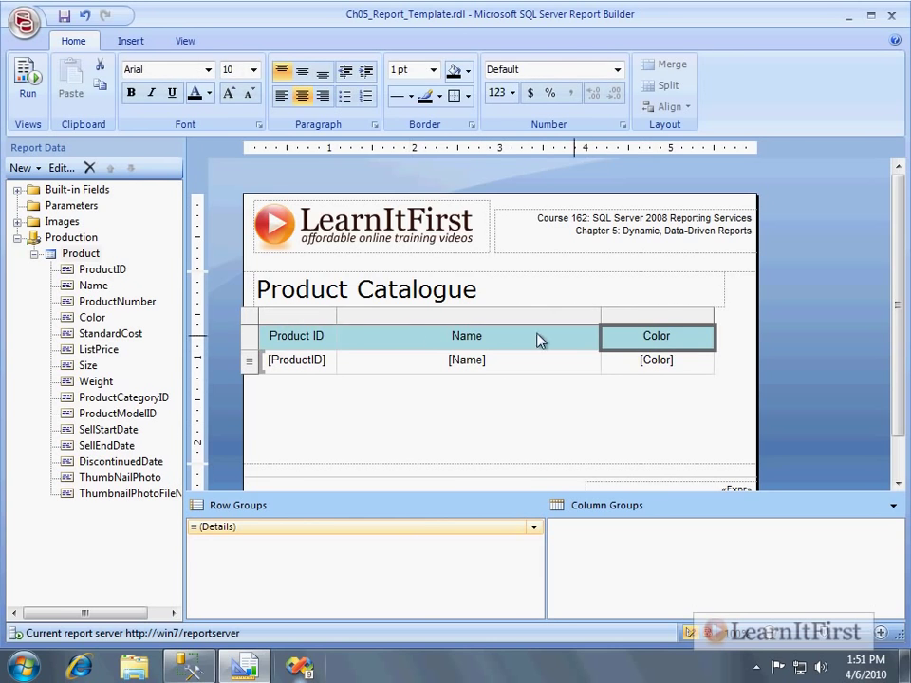
pyautogui.click(344, 315)
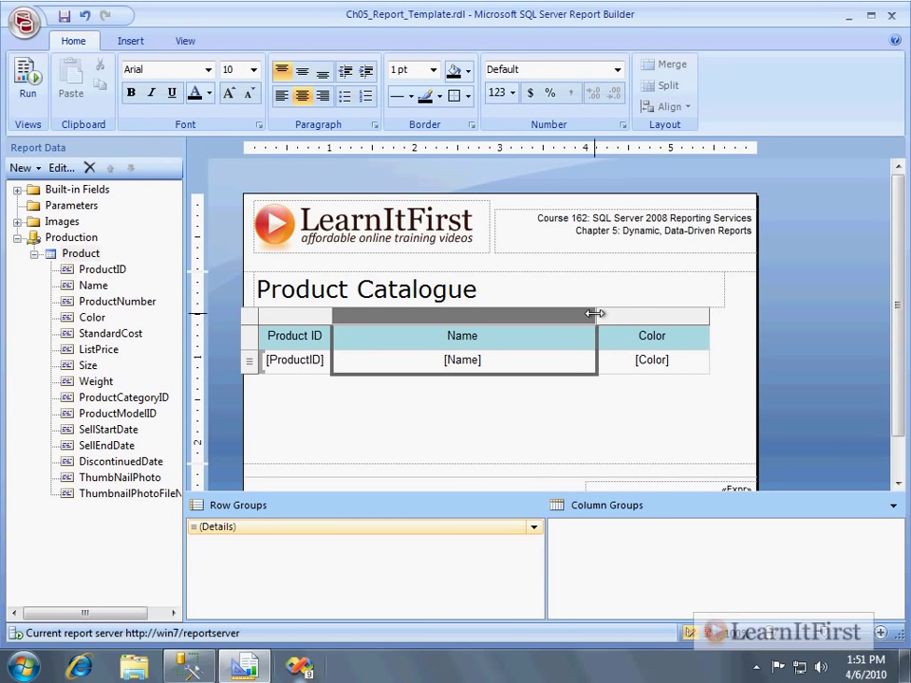
pyautogui.moveTo(595, 313); pyautogui.dragTo(583, 313)
# Step: Insert a column after Color with the header "View Sales" and the text "link" in its detail cell
pyautogui.rightClick(664, 316)
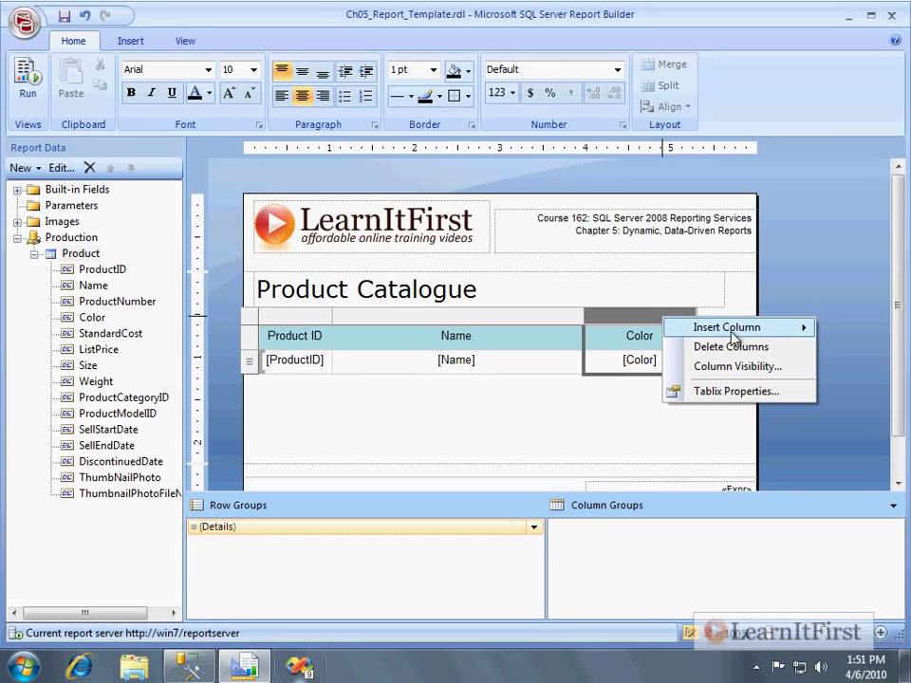
pyautogui.moveTo(750, 328)
pyautogui.click(873, 350)
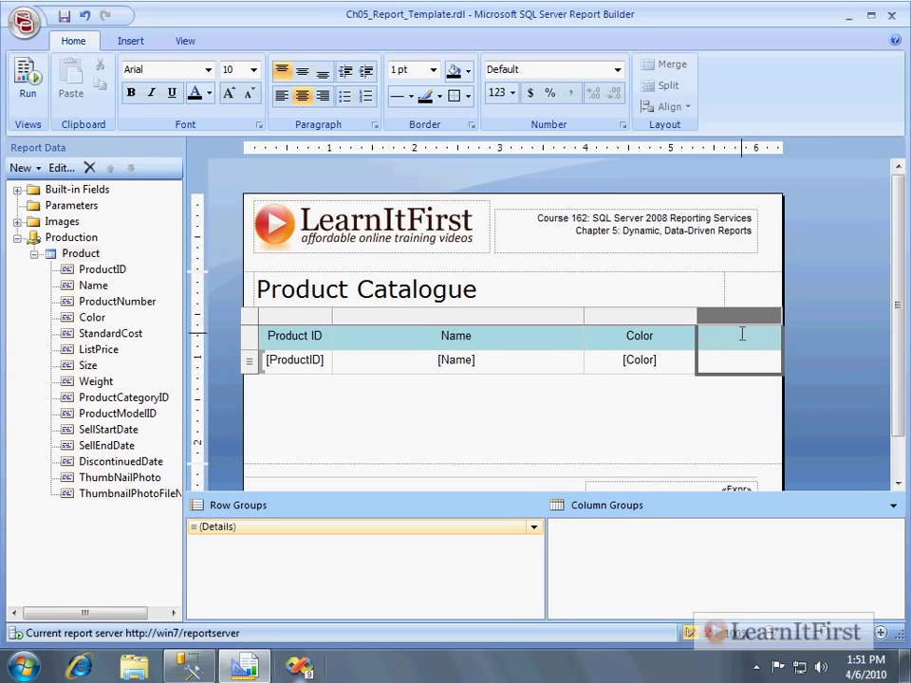
pyautogui.click(743, 335)
pyautogui.write('View Sales')
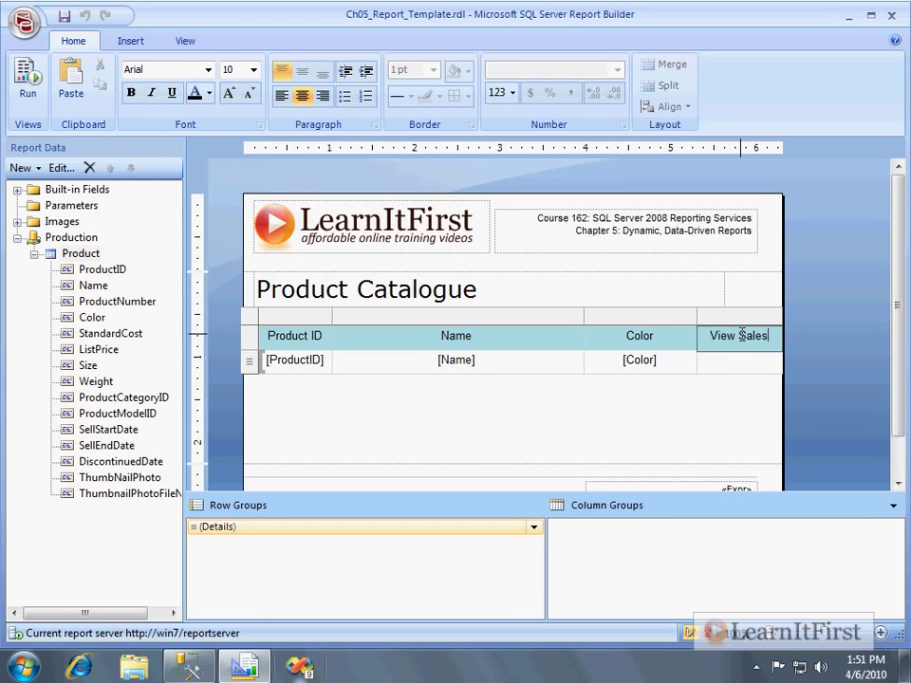
pyautogui.click(739, 370)
pyautogui.write('link')
pyautogui.click(764, 410)
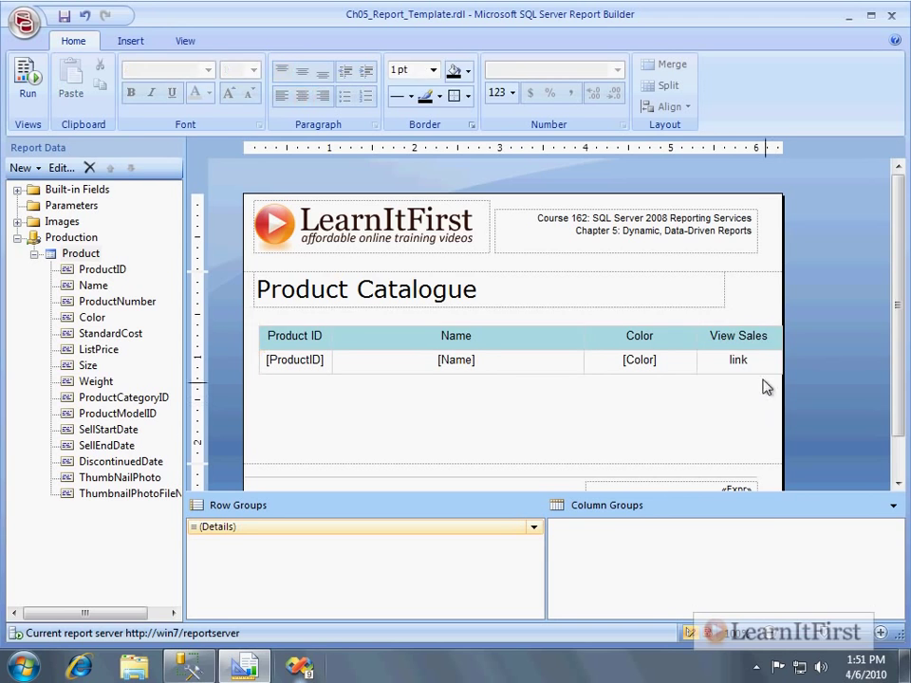
# Step: Select the word "link" in the View Sales detail cell and show its text properties in the Properties pane
pyautogui.rightClick(745, 359)
pyautogui.click(737, 360)
pyautogui.doubleClick(739, 360)
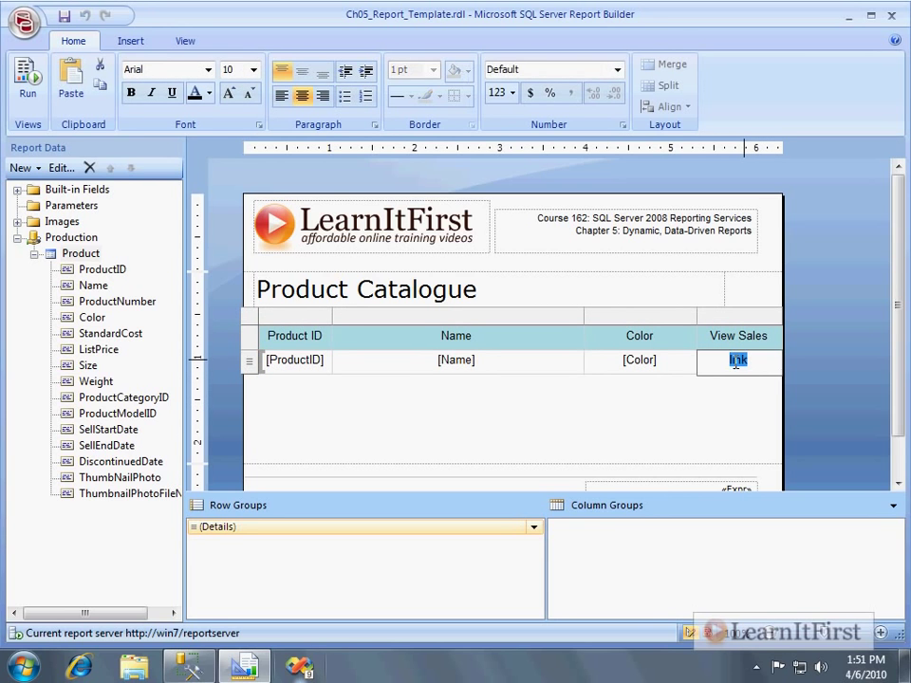
pyautogui.rightClick(738, 365)
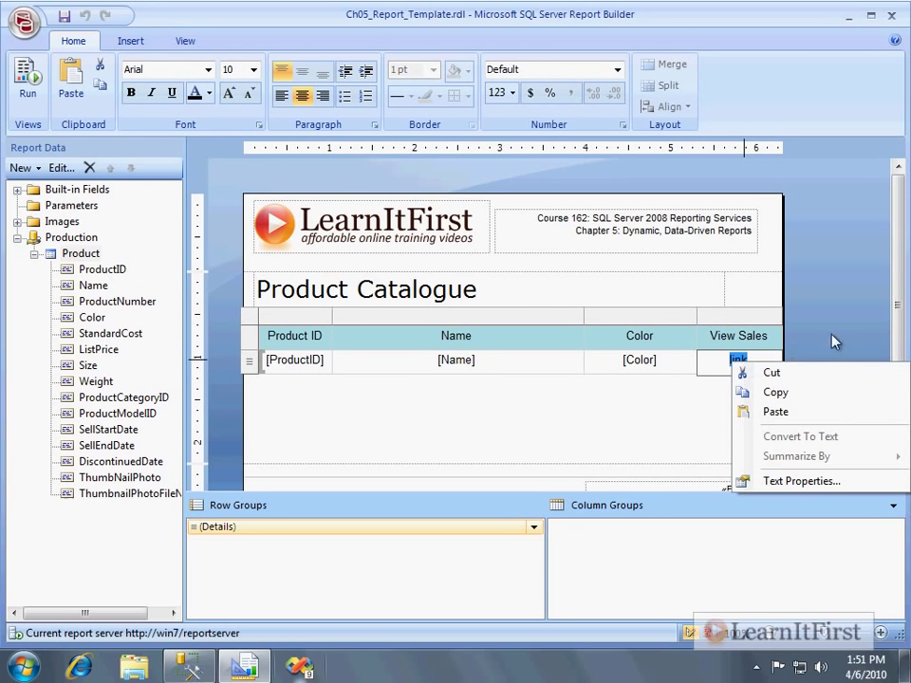
pyautogui.click(186, 41)
pyautogui.click(46, 85)
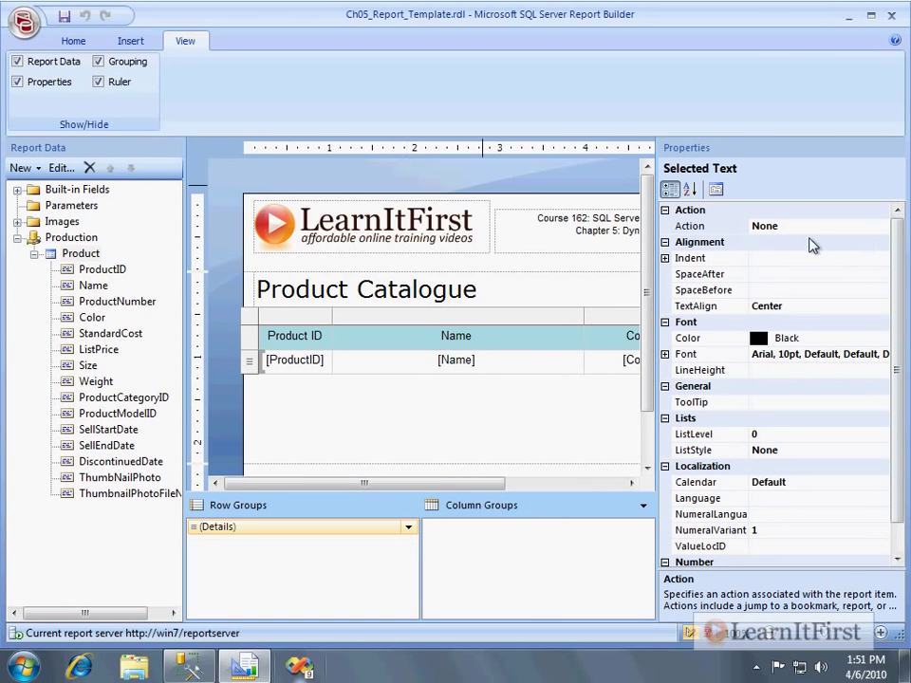
pyautogui.click(554, 360)
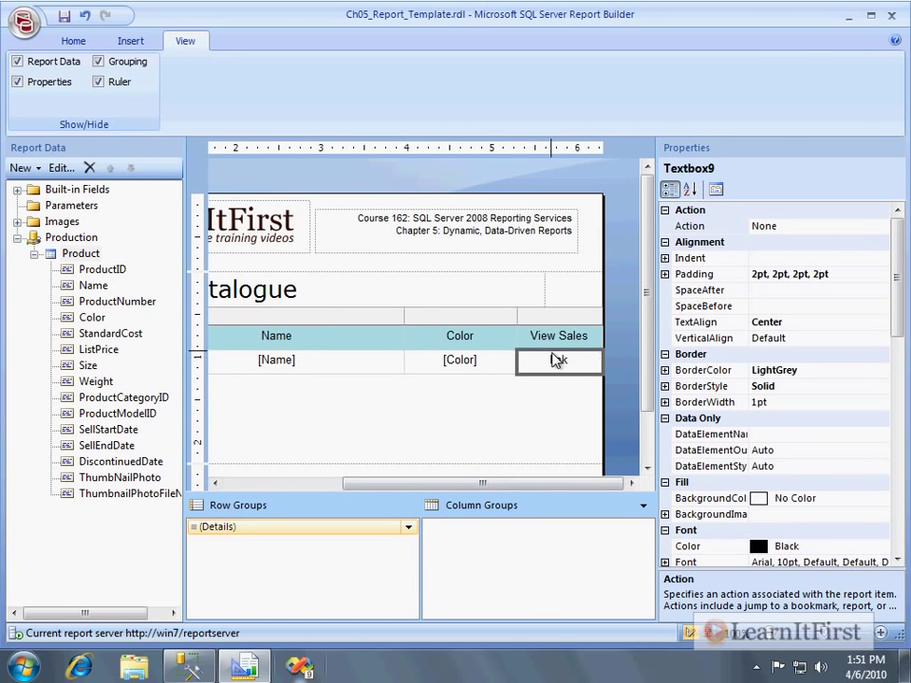
pyautogui.click(556, 357)
pyautogui.doubleClick(558, 359)
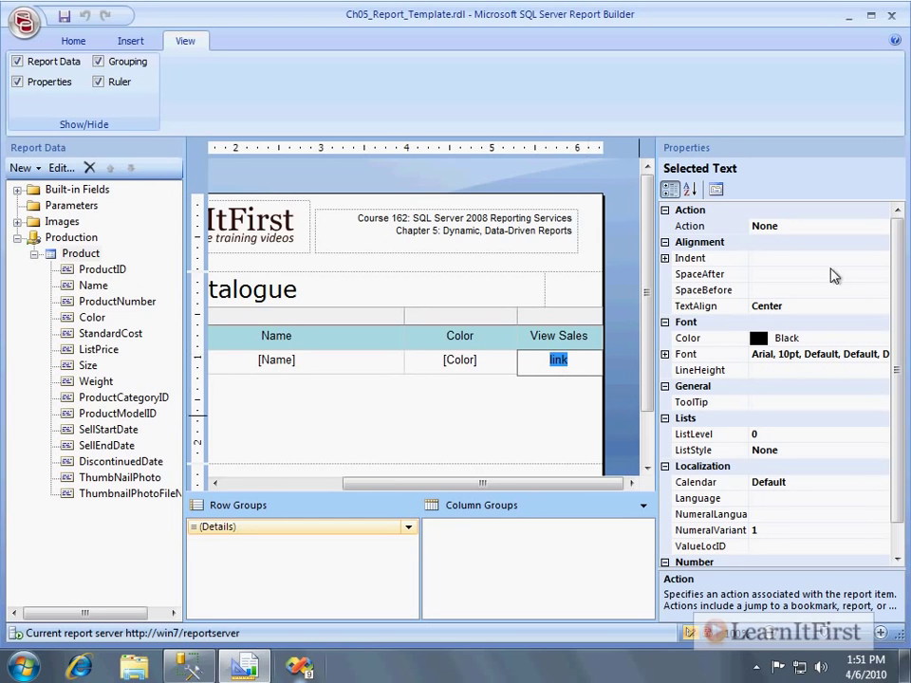
# Step: Set the link text's action to Go to report and choose the SalesByProduct report from the server root
pyautogui.click(856, 226)
pyautogui.click(881, 229)
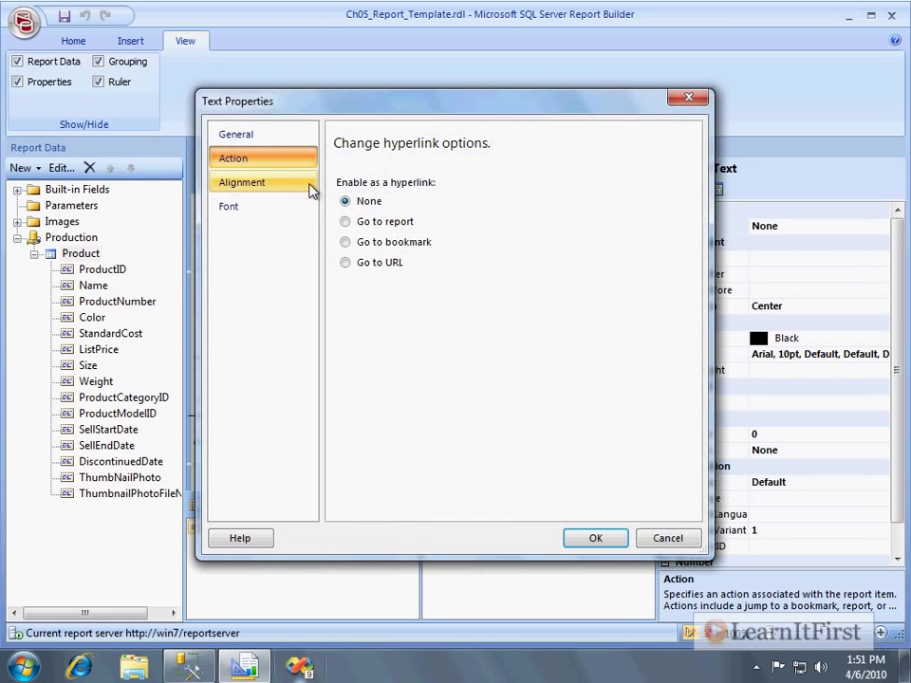
pyautogui.click(395, 224)
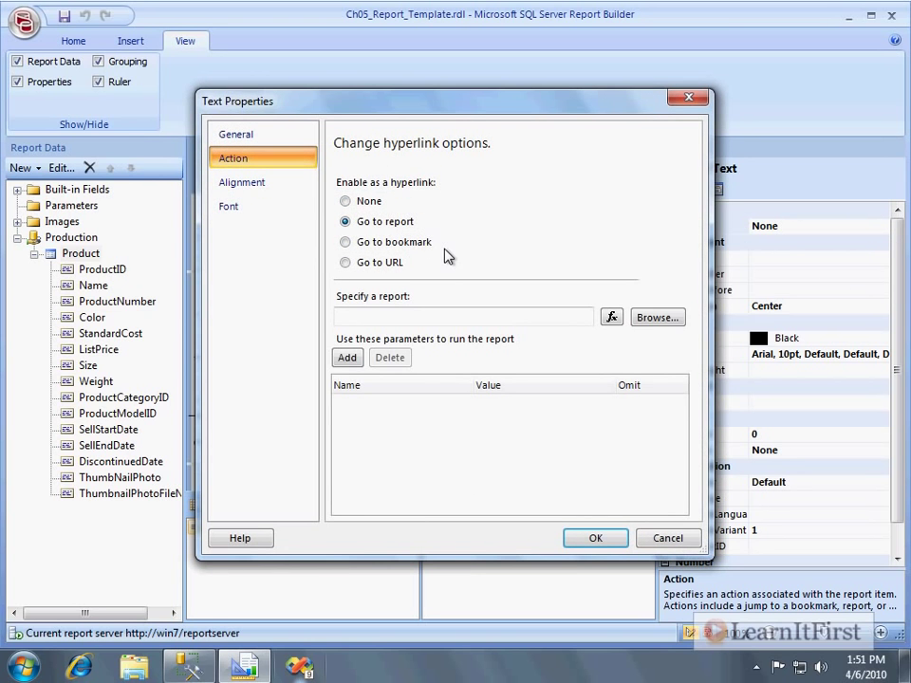
pyautogui.click(658, 318)
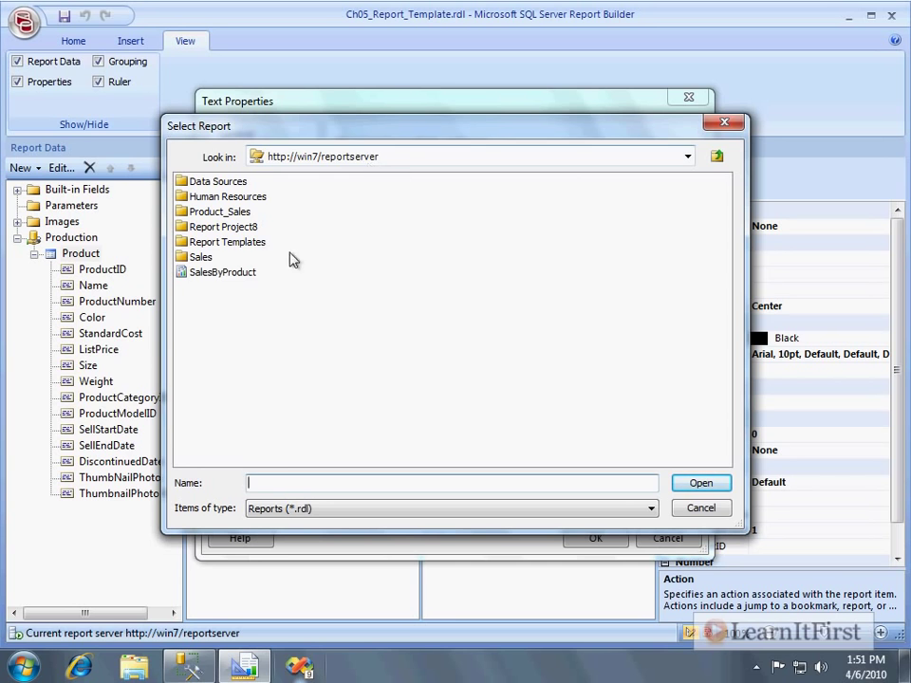
pyautogui.click(243, 273)
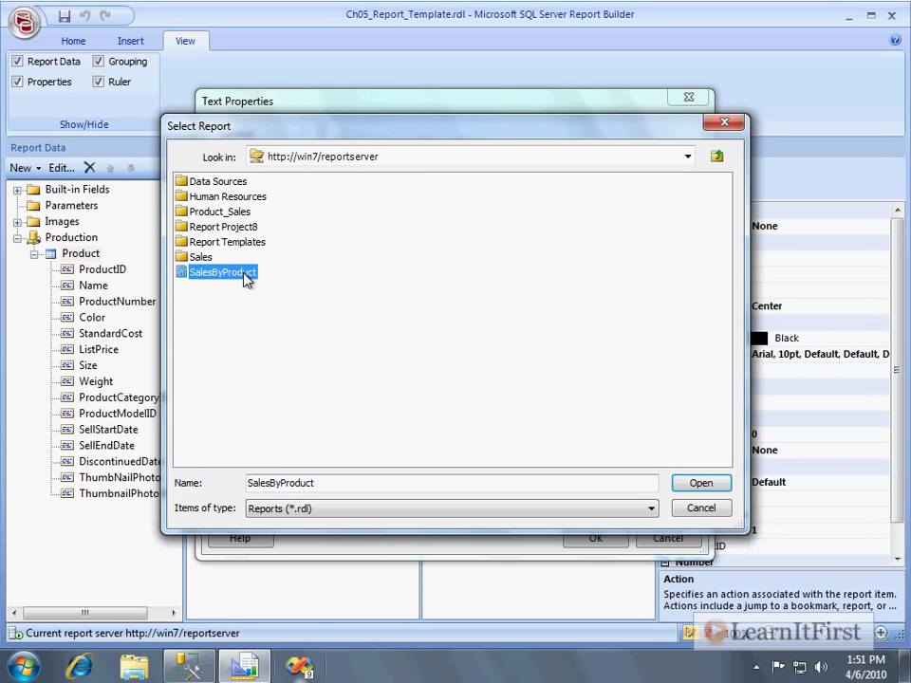
pyautogui.click(702, 486)
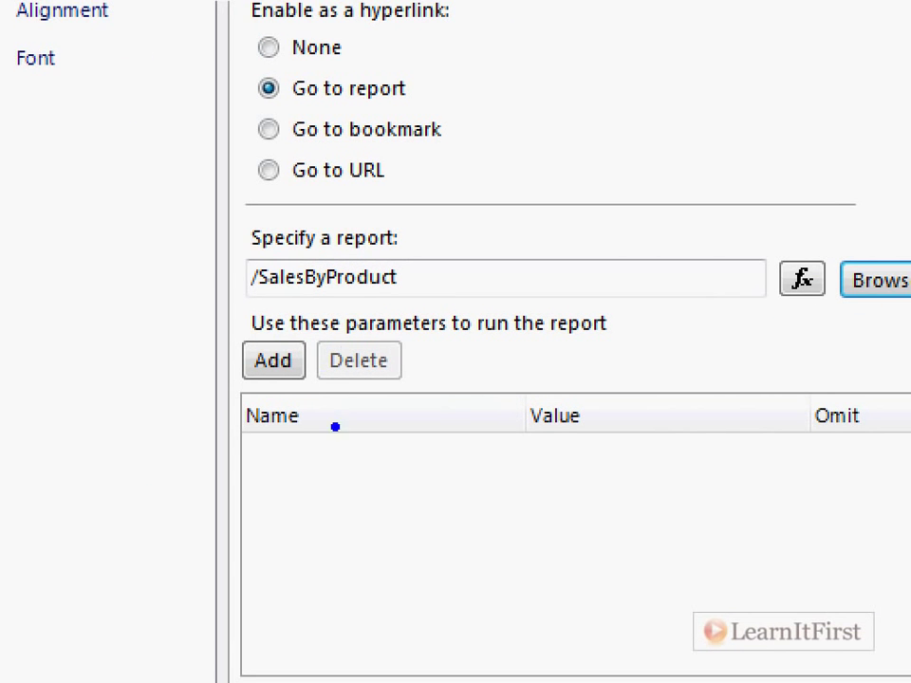
# Step: Add a parameter to the report action, named ProductId and taking its value from the [ProductID] field
pyautogui.write('ProductId')
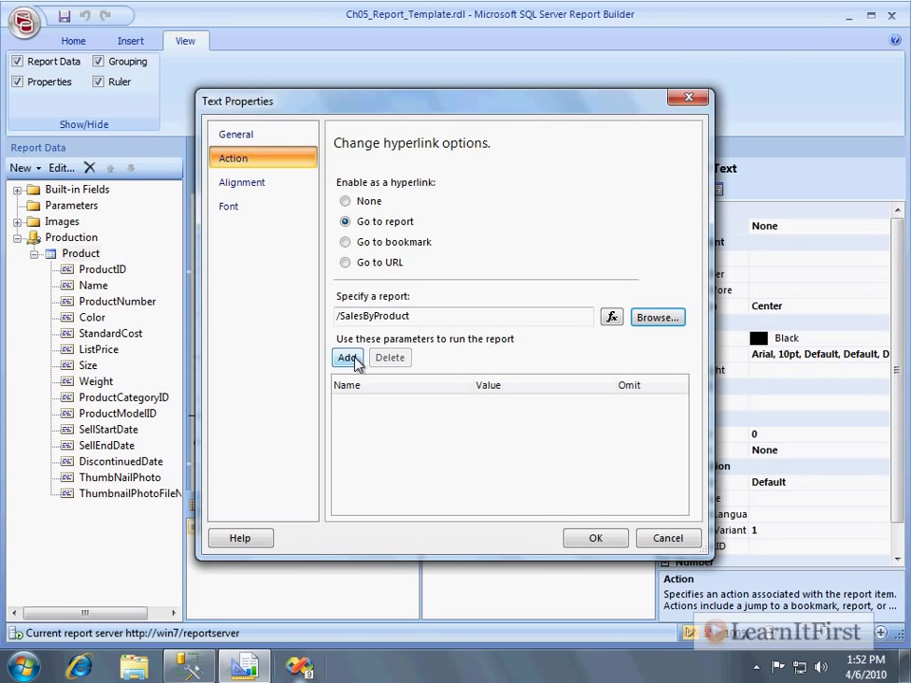
pyautogui.click(353, 359)
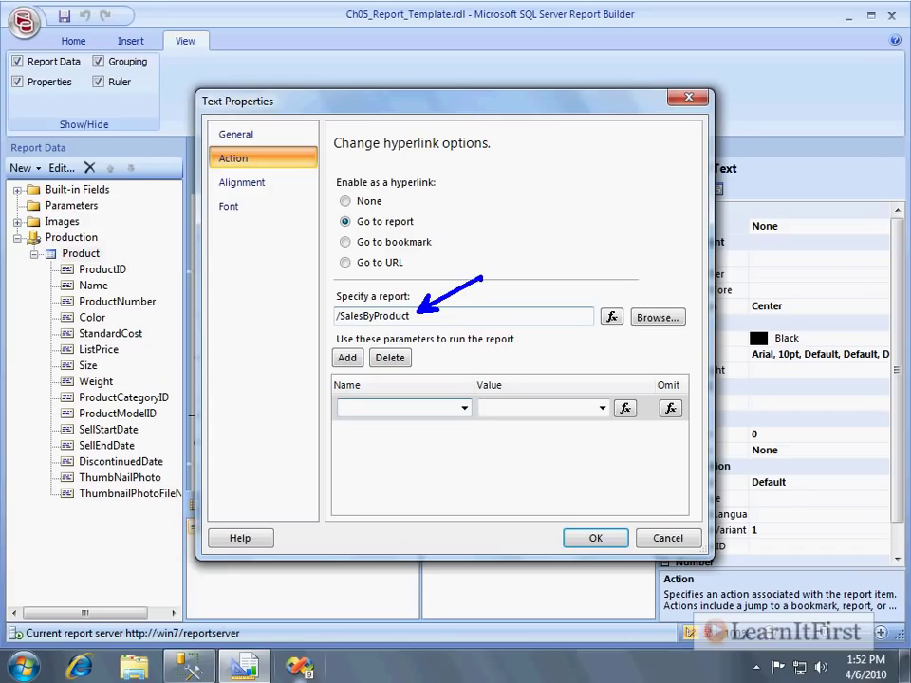
pyautogui.click(464, 409)
pyautogui.click(444, 430)
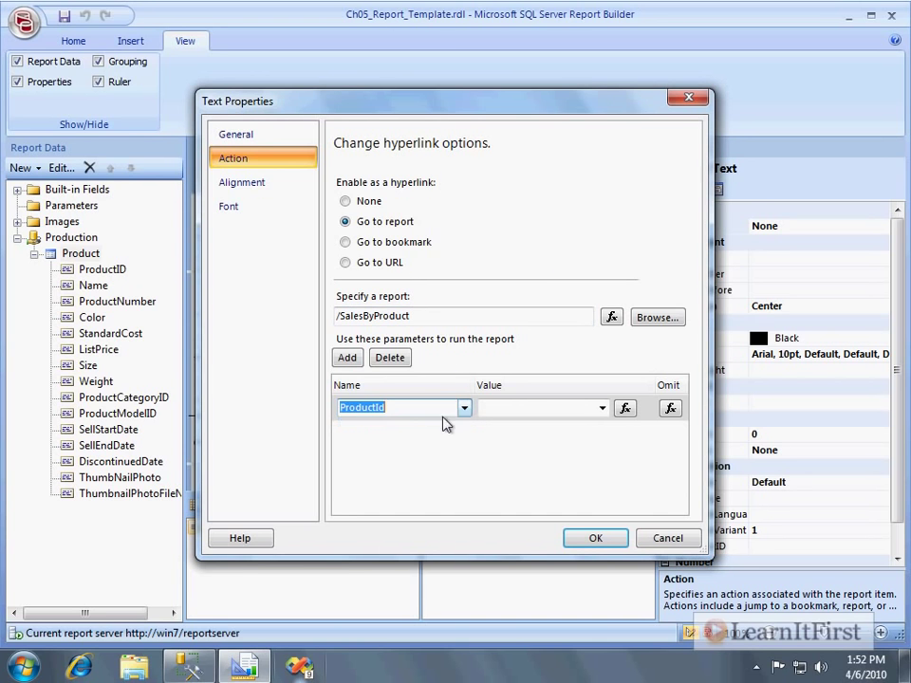
pyautogui.click(419, 410)
pyautogui.click(569, 409)
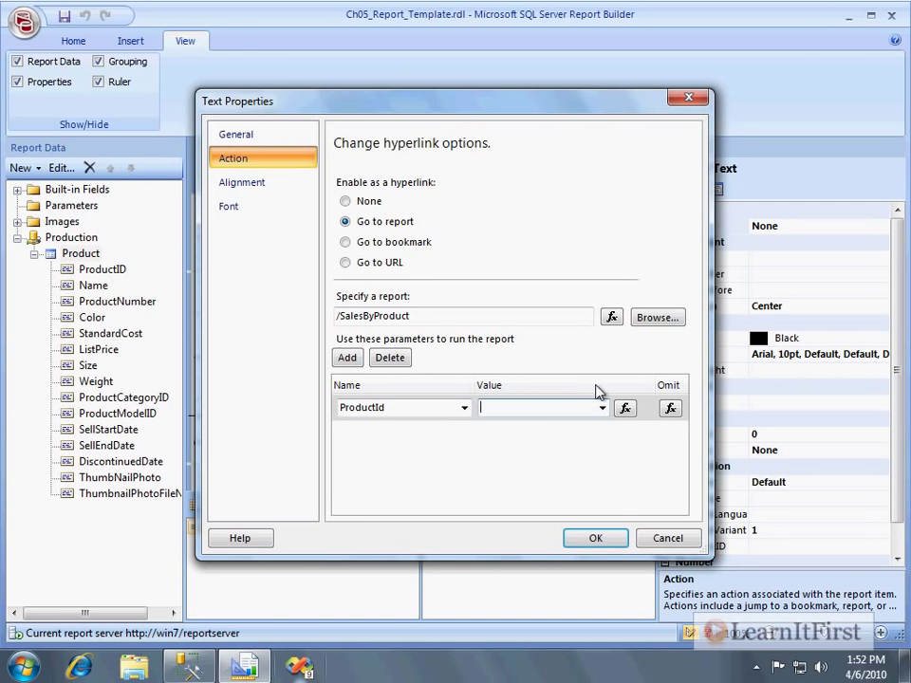
pyautogui.click(601, 409)
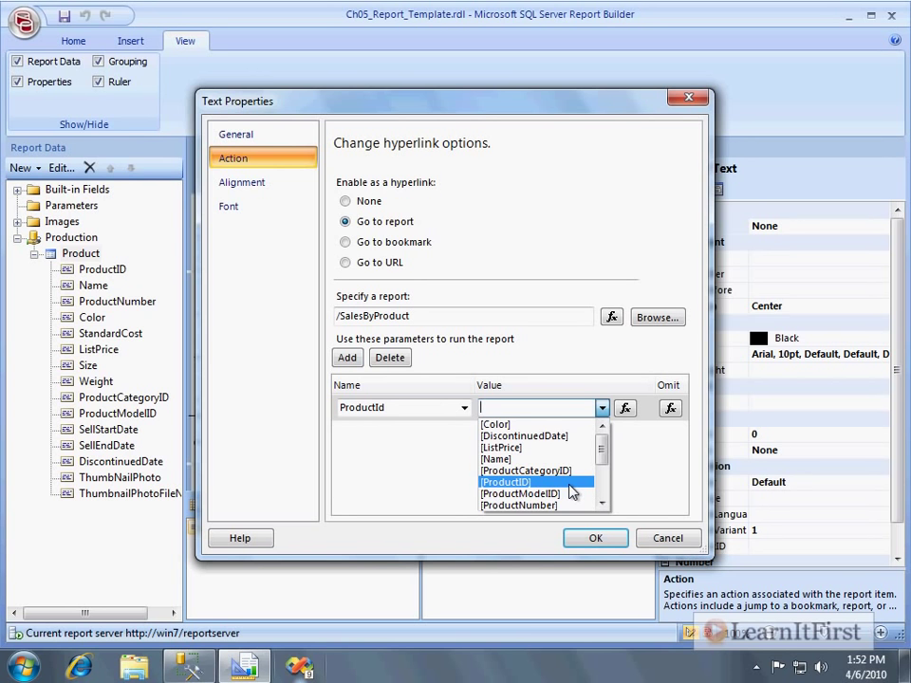
pyautogui.click(532, 482)
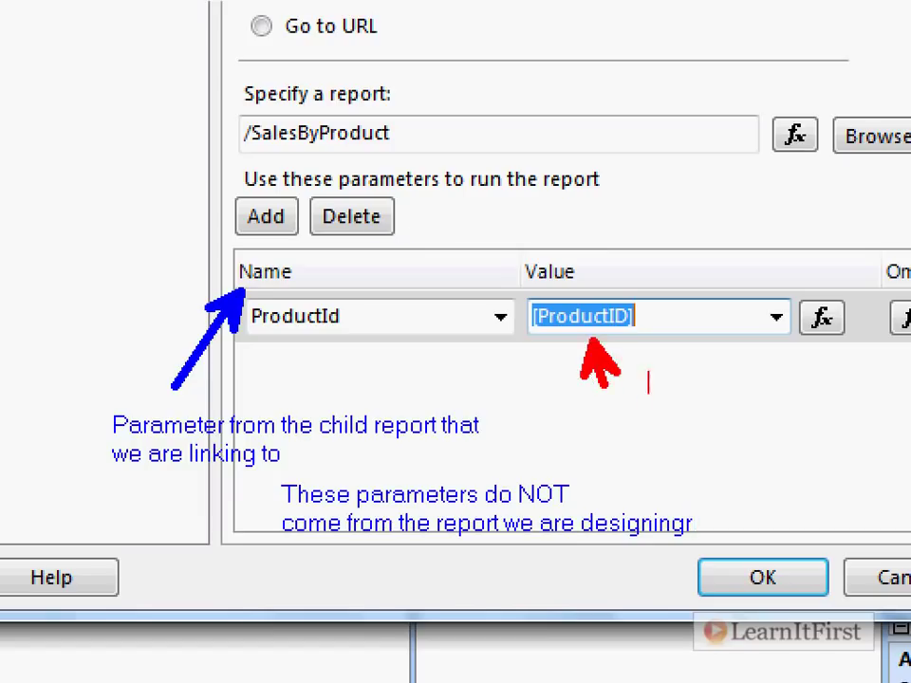
pyautogui.write('Fields in ')
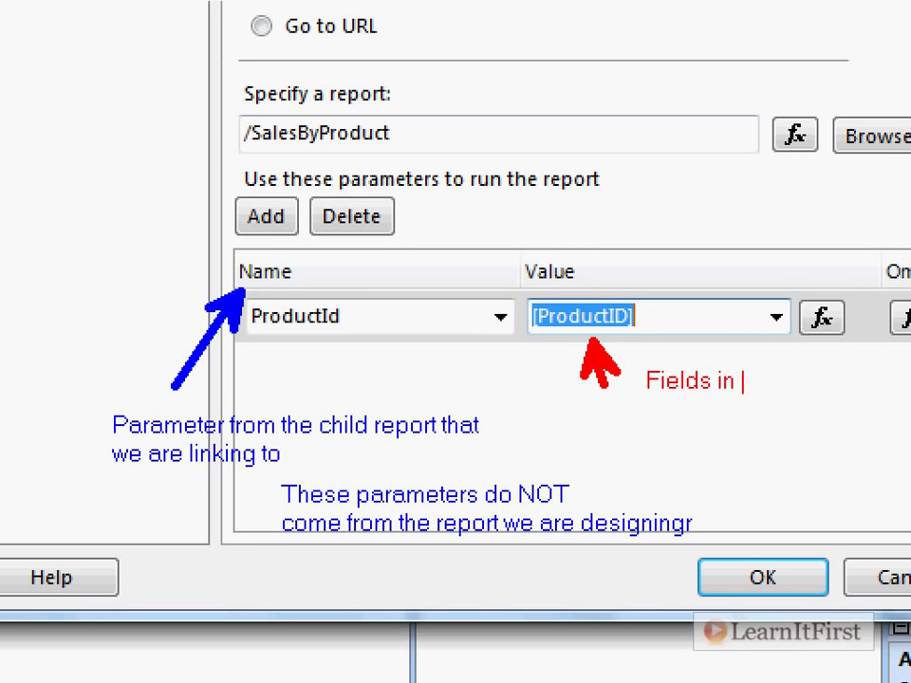
pyautogui.write('*this* report')
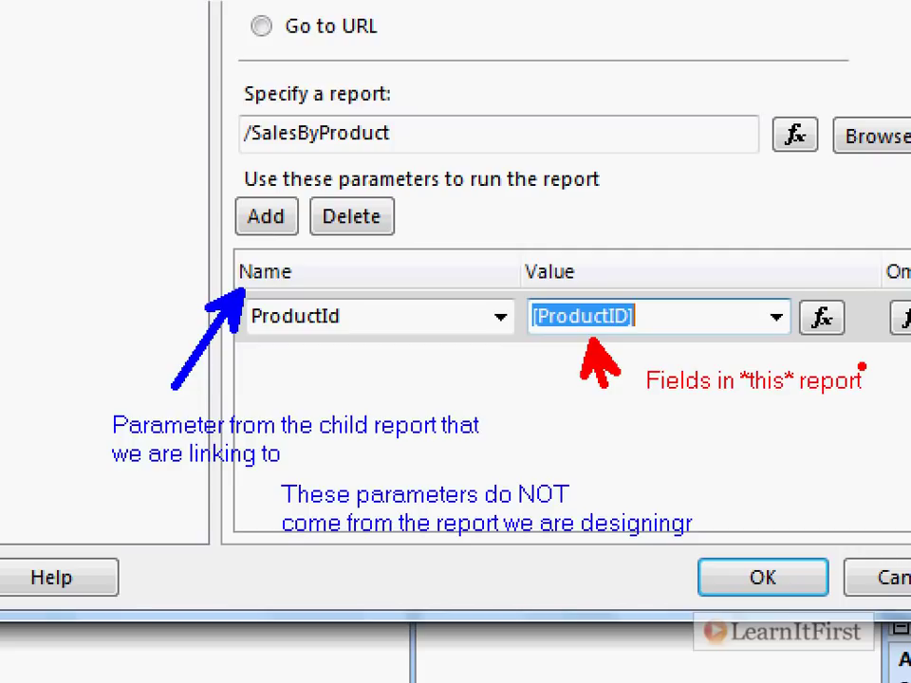
pyautogui.press('g')
pyautogui.moveTo(446, 270)
pyautogui.mouseDown()
pyautogui.moveTo(362, 295)
pyautogui.moveTo(350, 290)
pyautogui.moveTo(365, 311)
pyautogui.moveTo(342, 314)
pyautogui.moveTo(352, 303)
pyautogui.mouseUp()
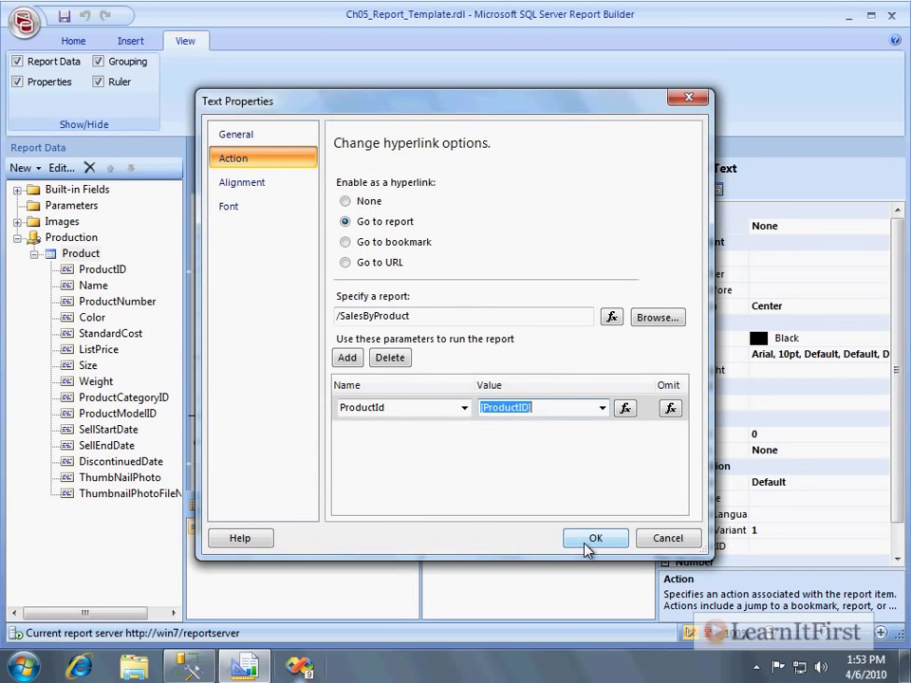
# Step: Apply the link's action settings and deselect the table
pyautogui.click(761, 584)
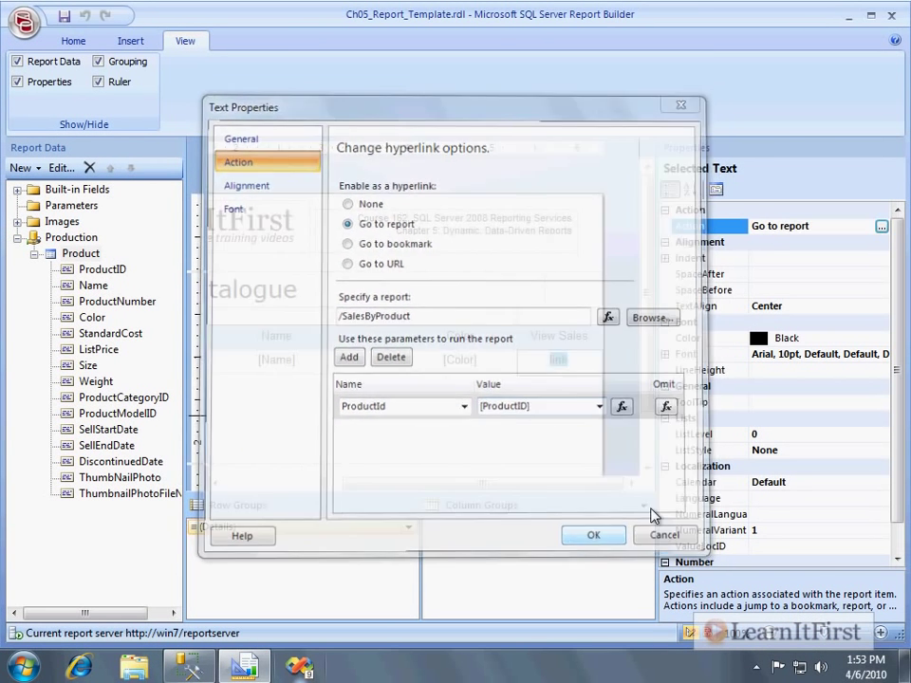
pyautogui.click(429, 462)
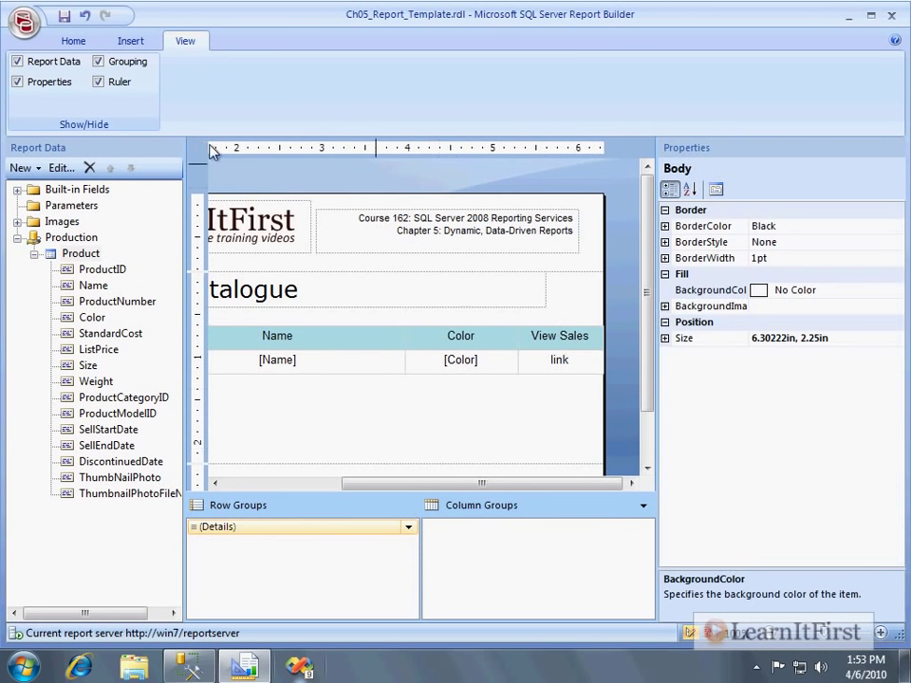
# Step: Try to save the report under its current file name and examine the error details
pyautogui.click(63, 15)
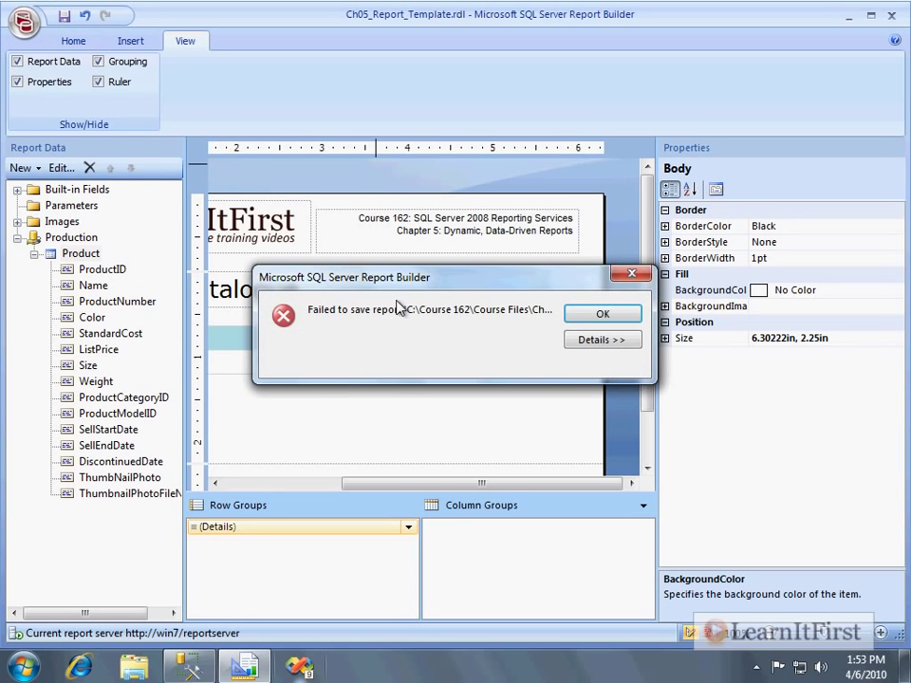
pyautogui.click(604, 318)
pyautogui.click(29, 17)
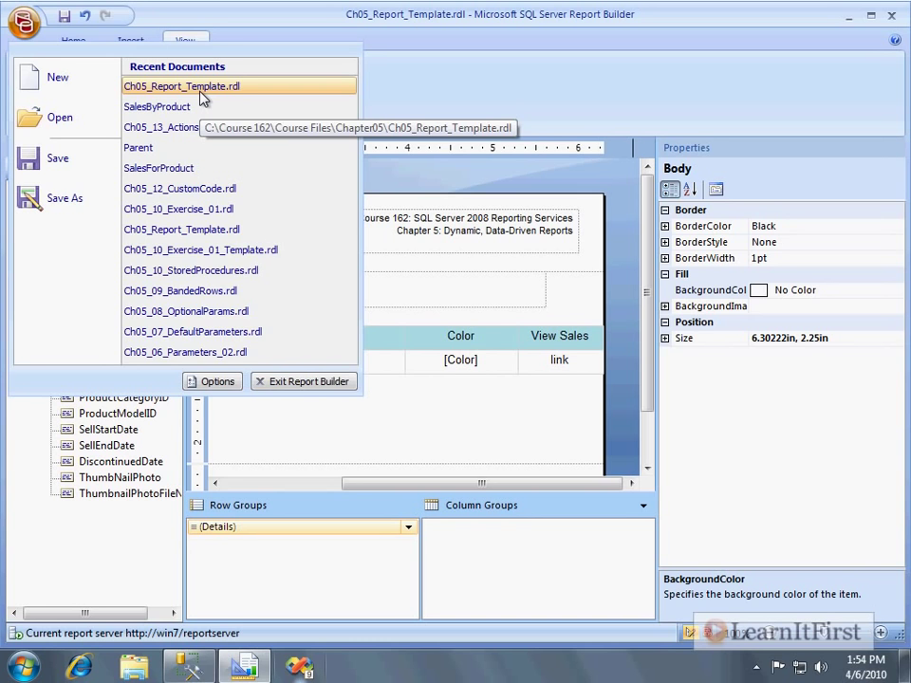
pyautogui.click(64, 17)
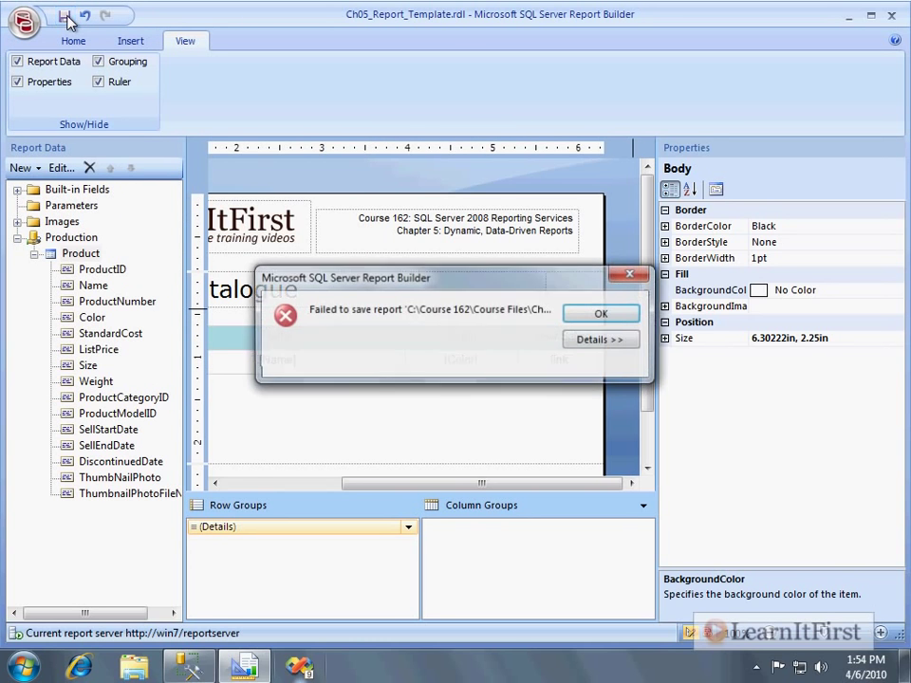
pyautogui.click(600, 339)
pyautogui.moveTo(423, 423); pyautogui.dragTo(274, 388)
pyautogui.click(392, 406)
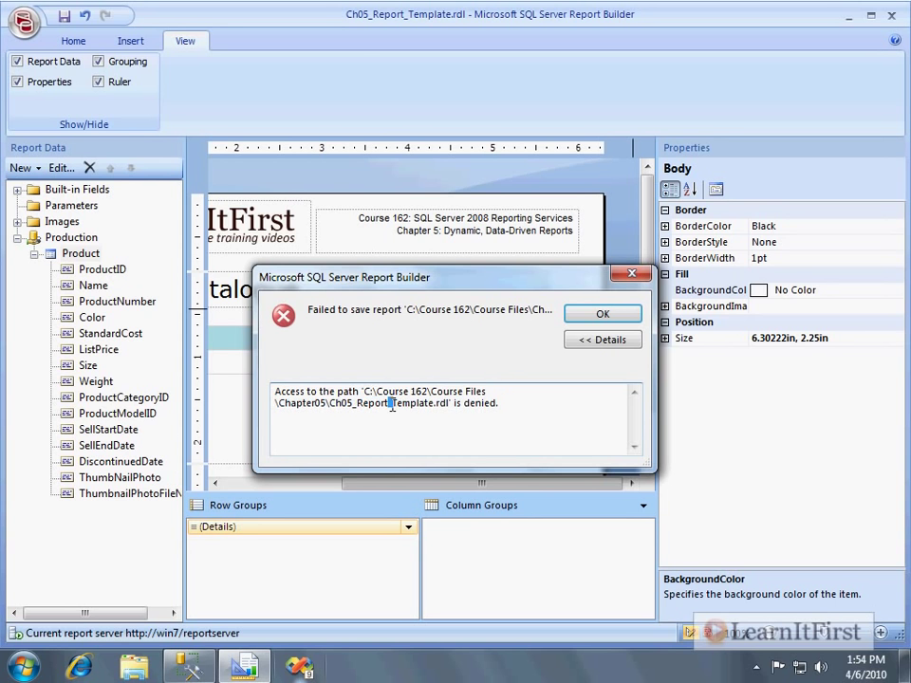
pyautogui.click(603, 314)
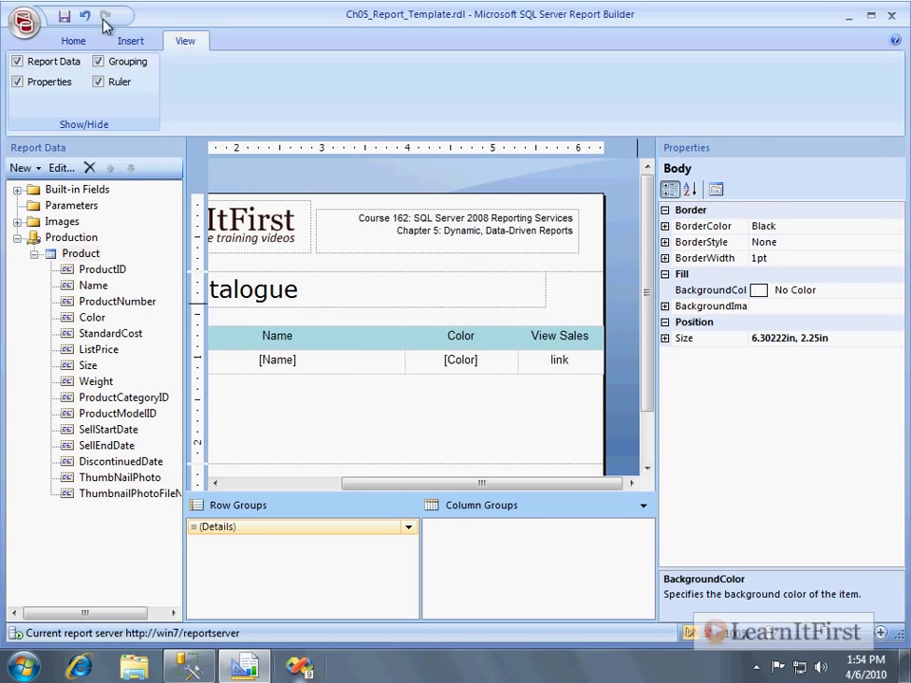
pyautogui.click(22, 22)
pyautogui.click(83, 197)
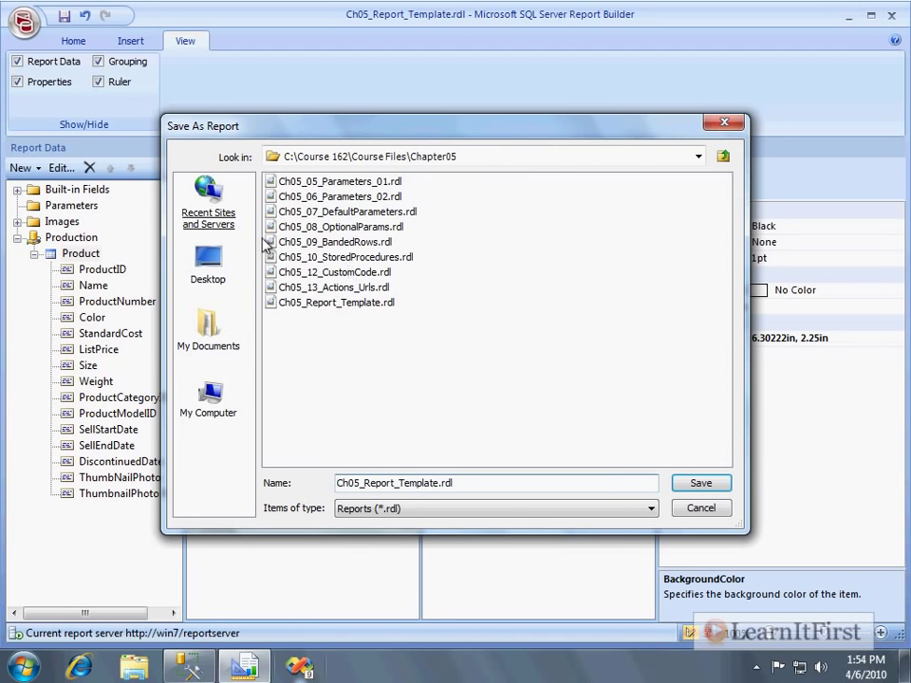
pyautogui.click(214, 220)
pyautogui.doubleClick(320, 180)
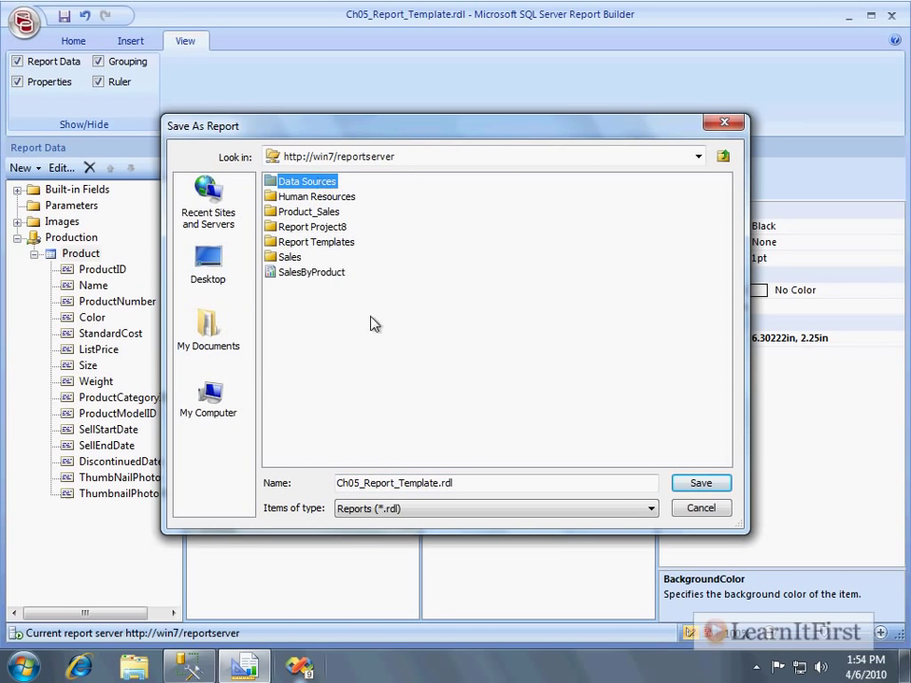
pyautogui.doubleClick(469, 483)
pyautogui.write('Pro')
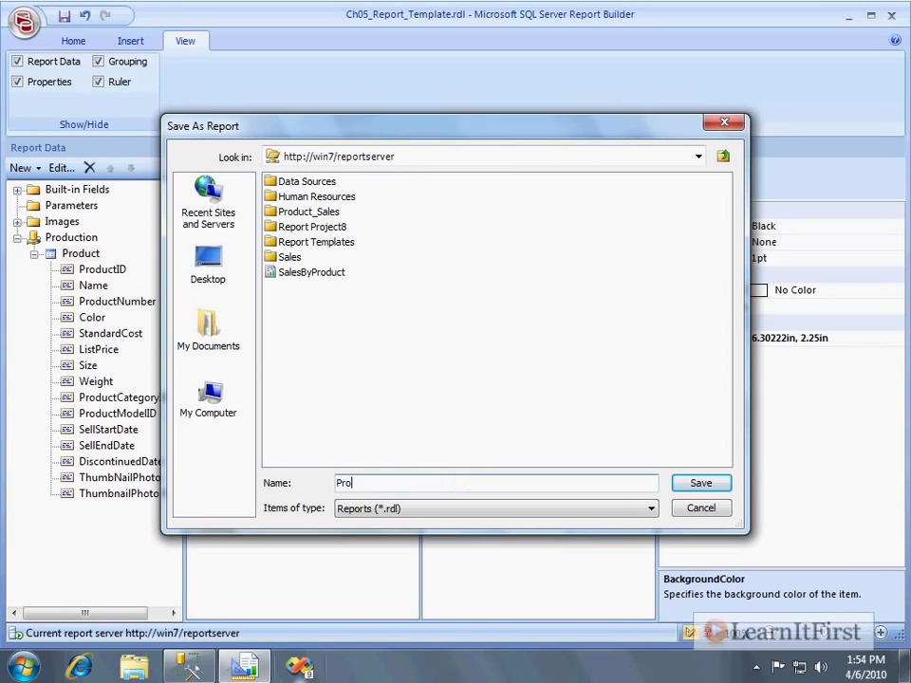
pyautogui.write('ductCatagloe')
pyautogui.write('gue')
pyautogui.press('Return')
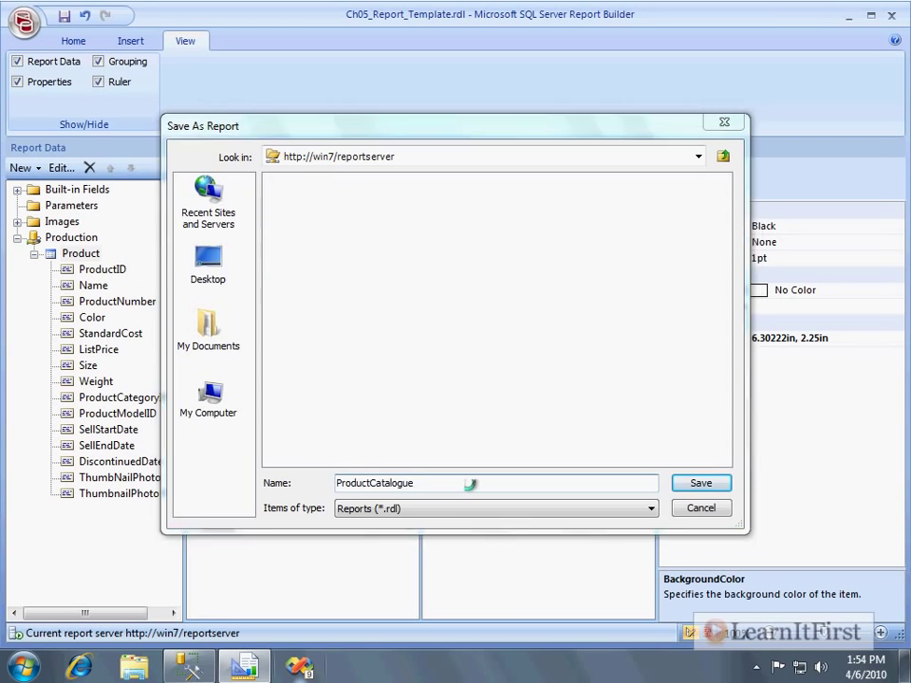
pyautogui.press('F5')
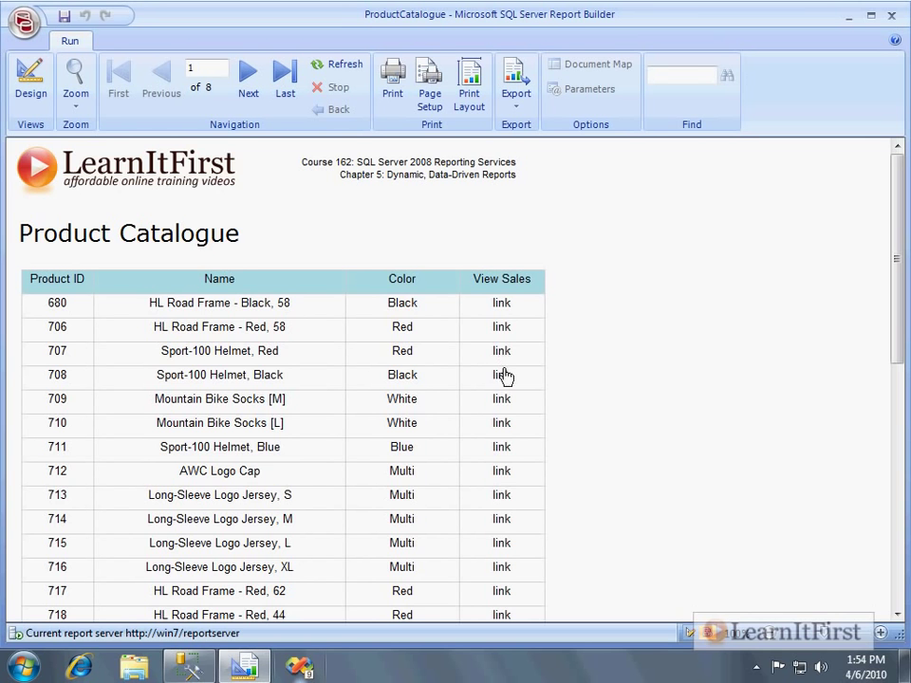
# Step: Return to the design and format the View Sales link text with the color Blue and the Underline text decoration
pyautogui.click(32, 95)
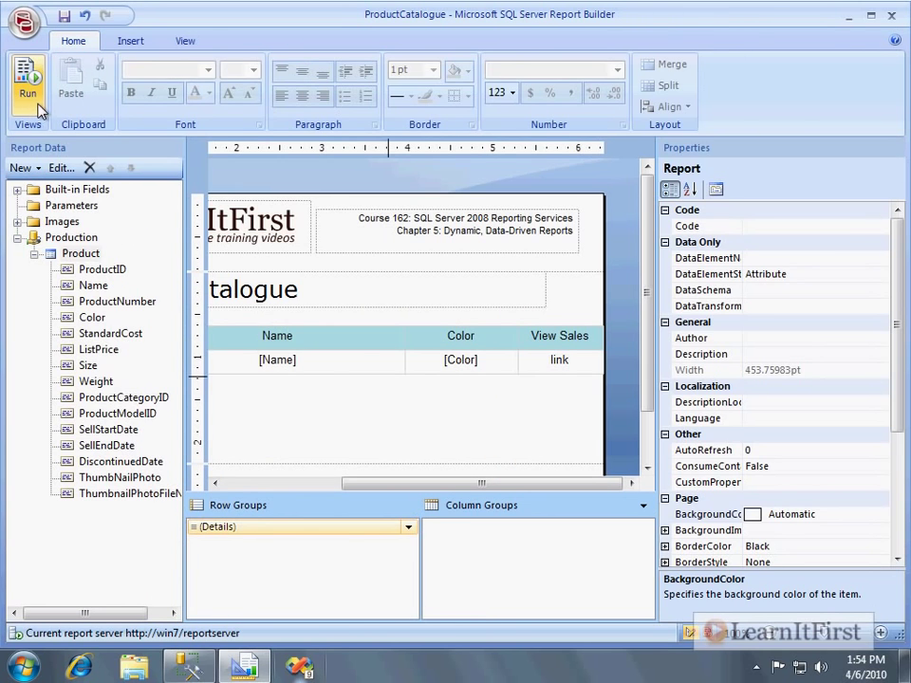
pyautogui.doubleClick(555, 362)
pyautogui.click(558, 360)
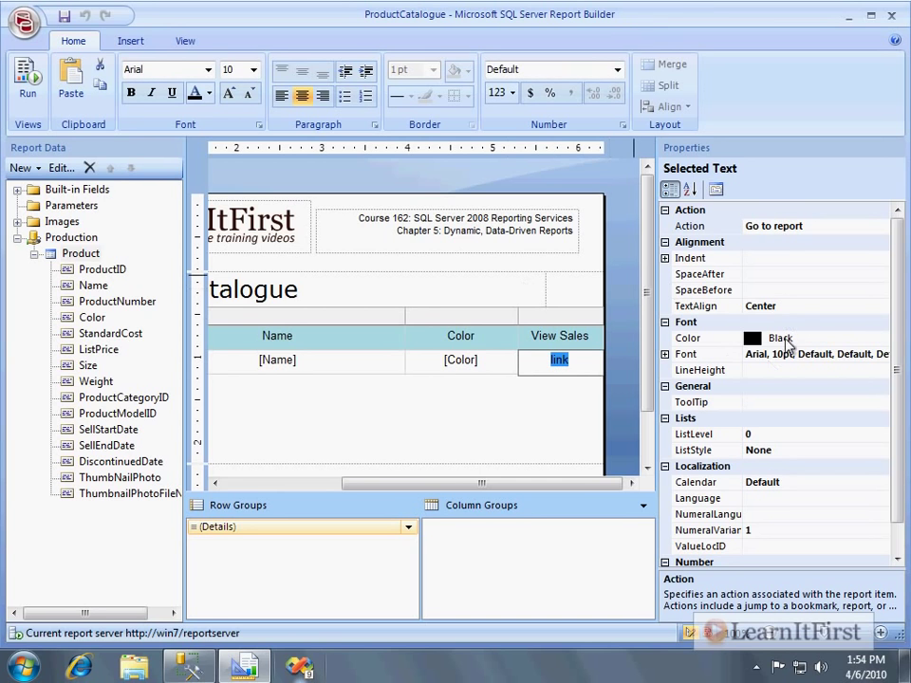
pyautogui.click(828, 340)
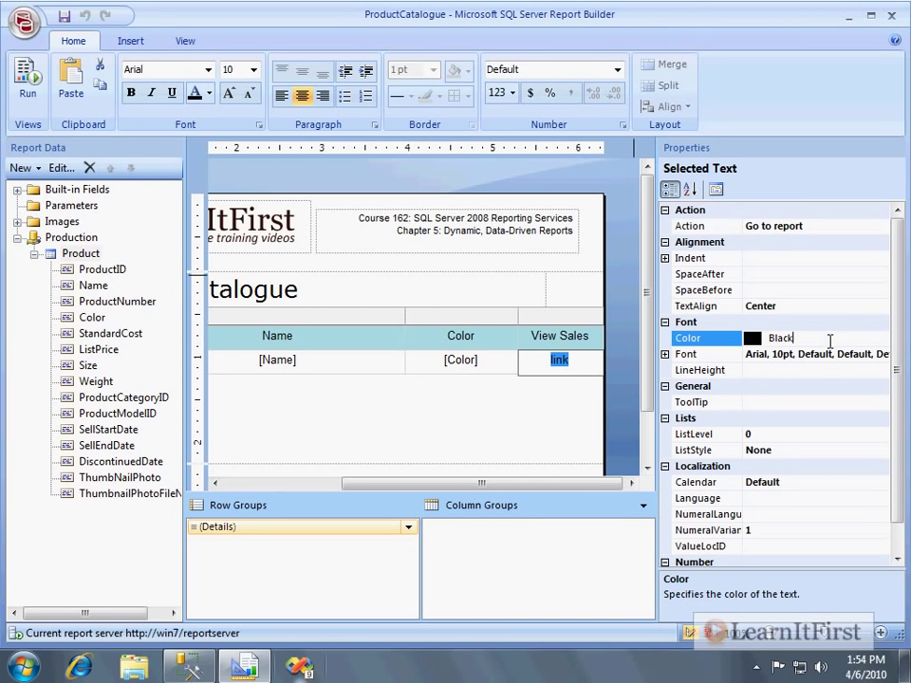
pyautogui.click(882, 343)
pyautogui.click(830, 372)
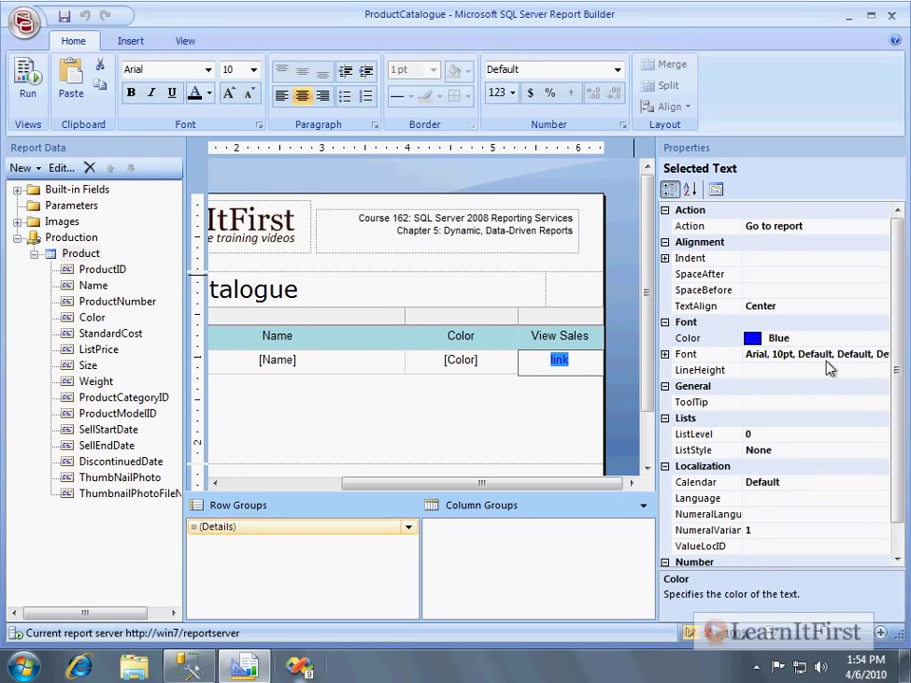
pyautogui.click(680, 355)
pyautogui.click(666, 354)
pyautogui.click(805, 435)
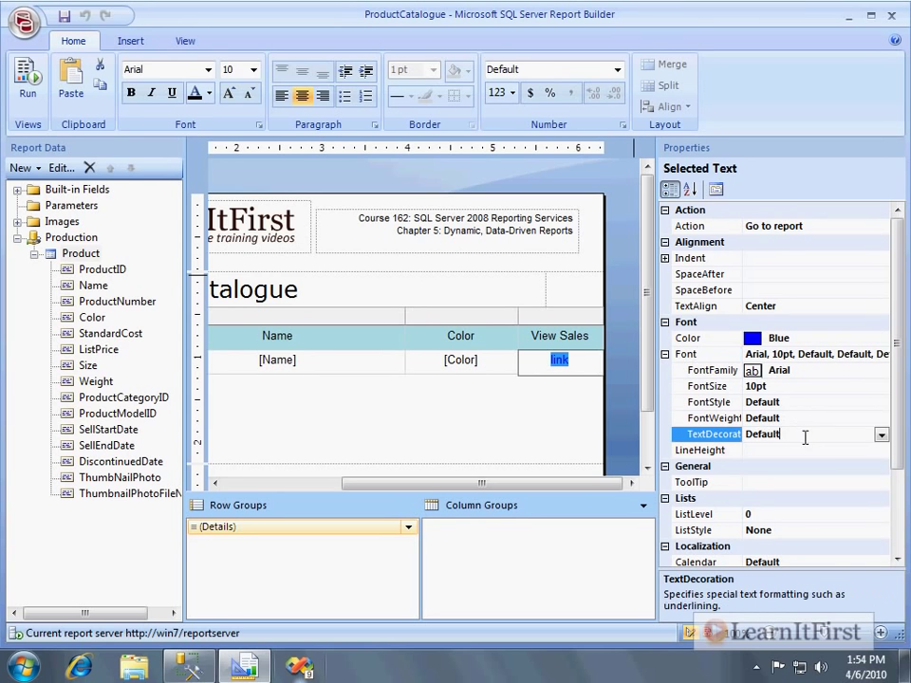
pyautogui.click(882, 435)
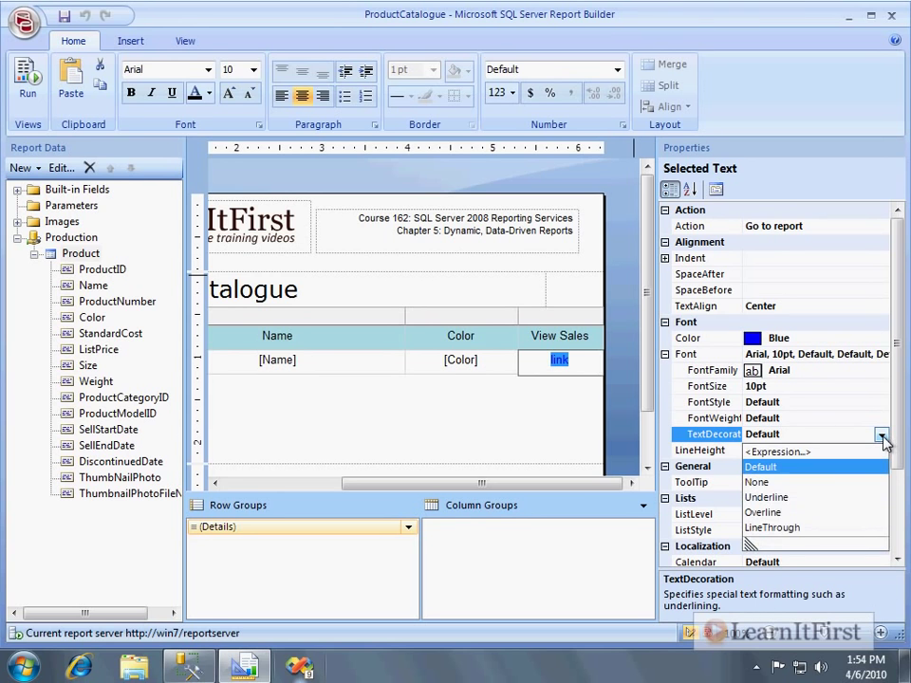
pyautogui.click(786, 499)
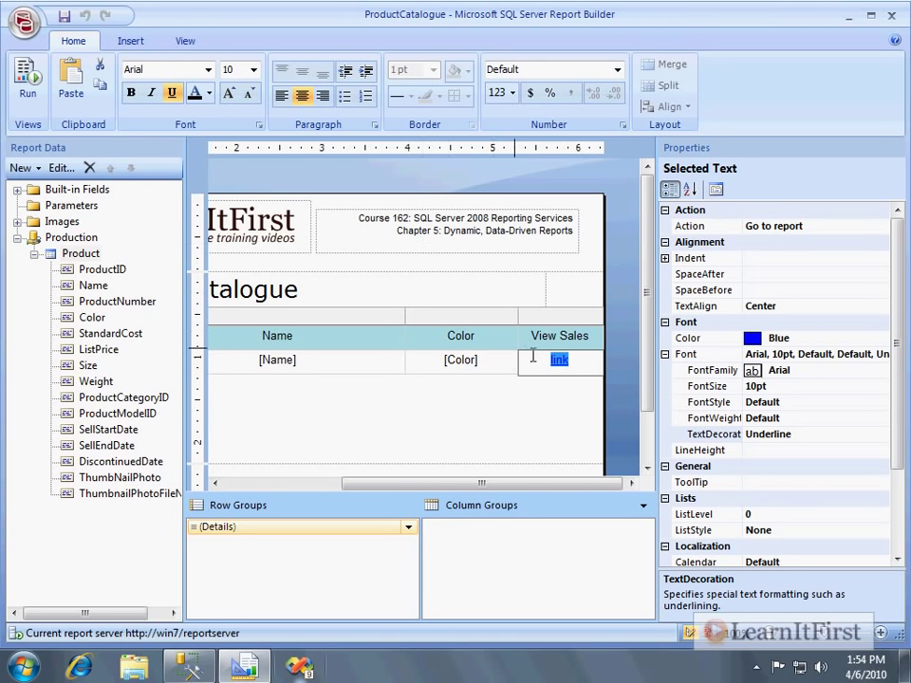
pyautogui.click(437, 398)
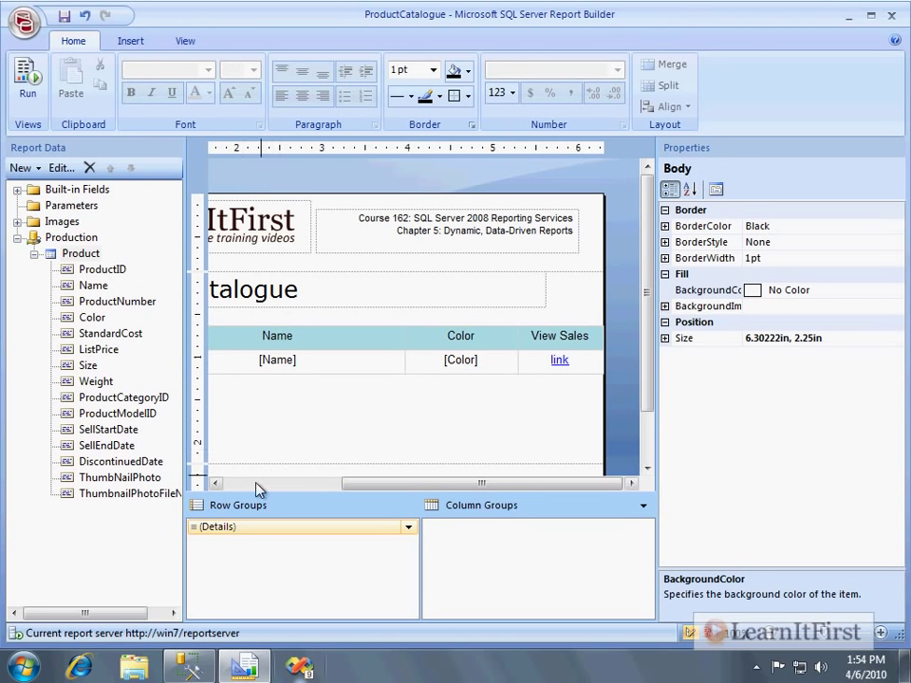
# Step: Hide the Properties pane and align the text of the table's detail row vertically to the middle
pyautogui.click(190, 43)
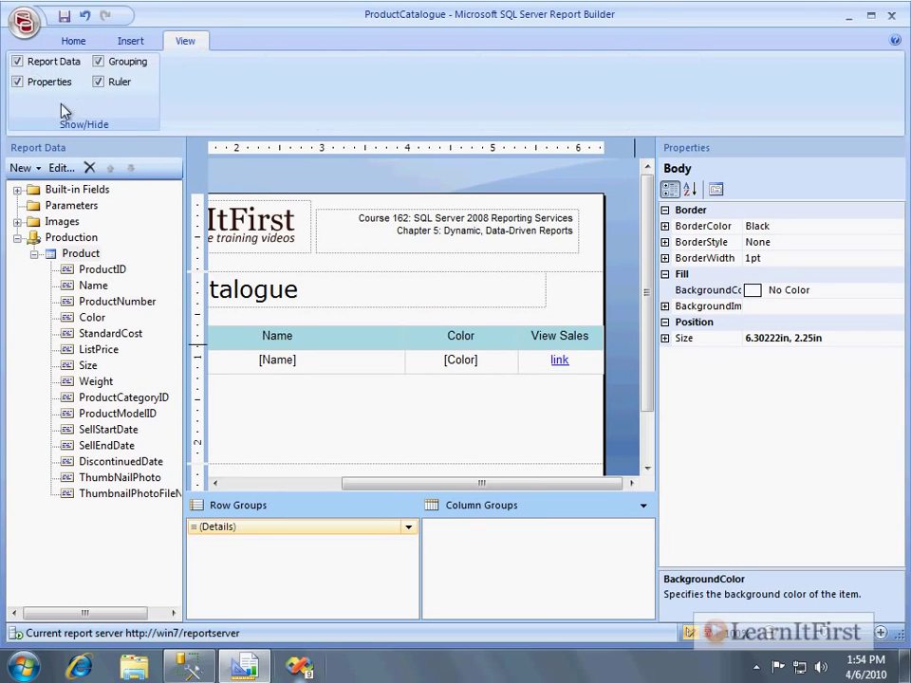
pyautogui.click(48, 81)
pyautogui.click(275, 361)
pyautogui.click(248, 368)
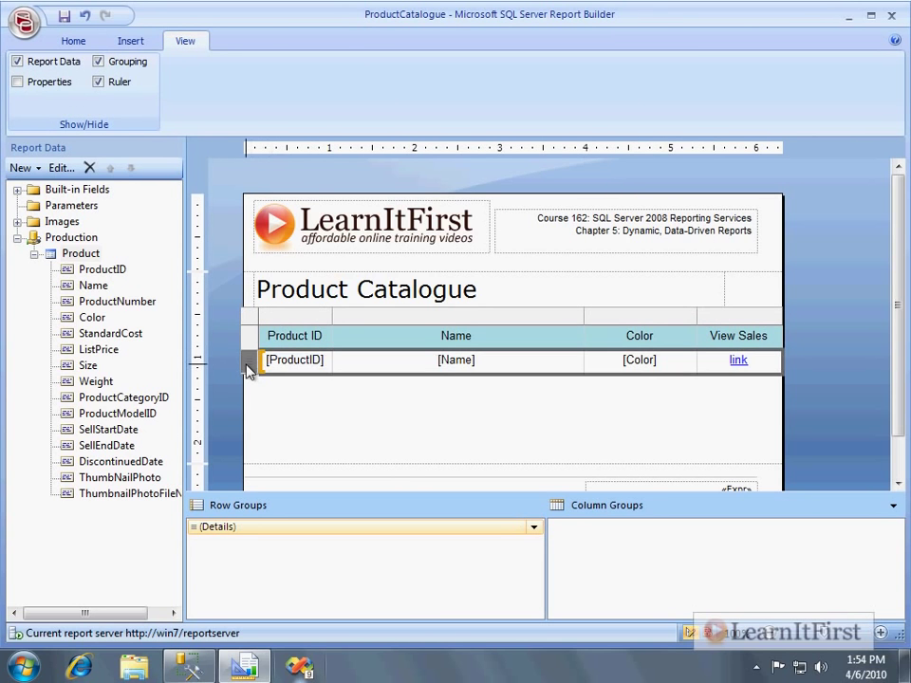
pyautogui.click(73, 41)
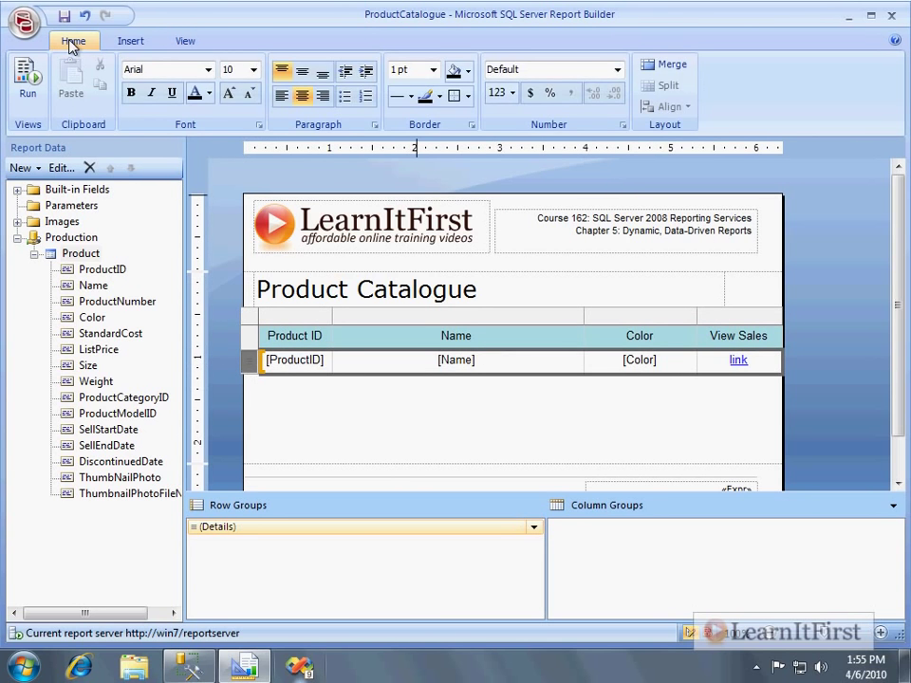
pyautogui.click(304, 80)
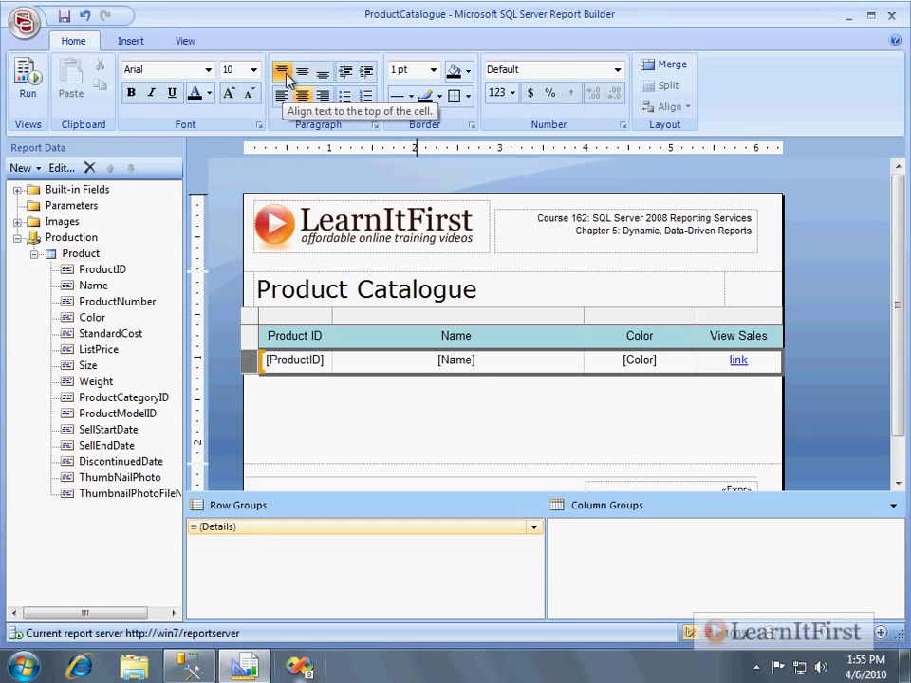
pyautogui.click(457, 419)
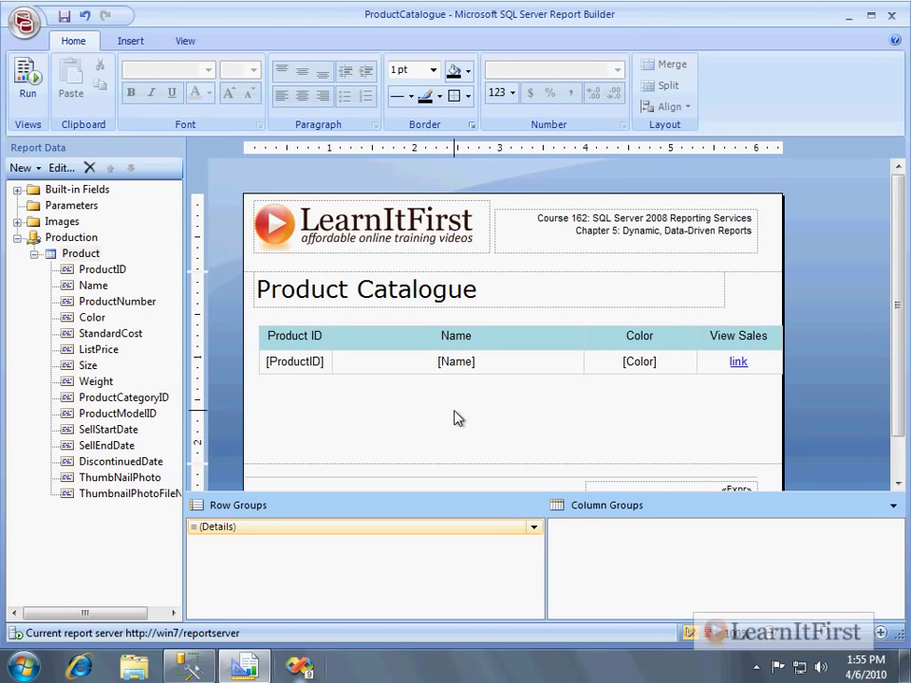
# Step: Run the report and test the sales links for products 680 and 707, returning to the catalogue after each
pyautogui.press('F5')
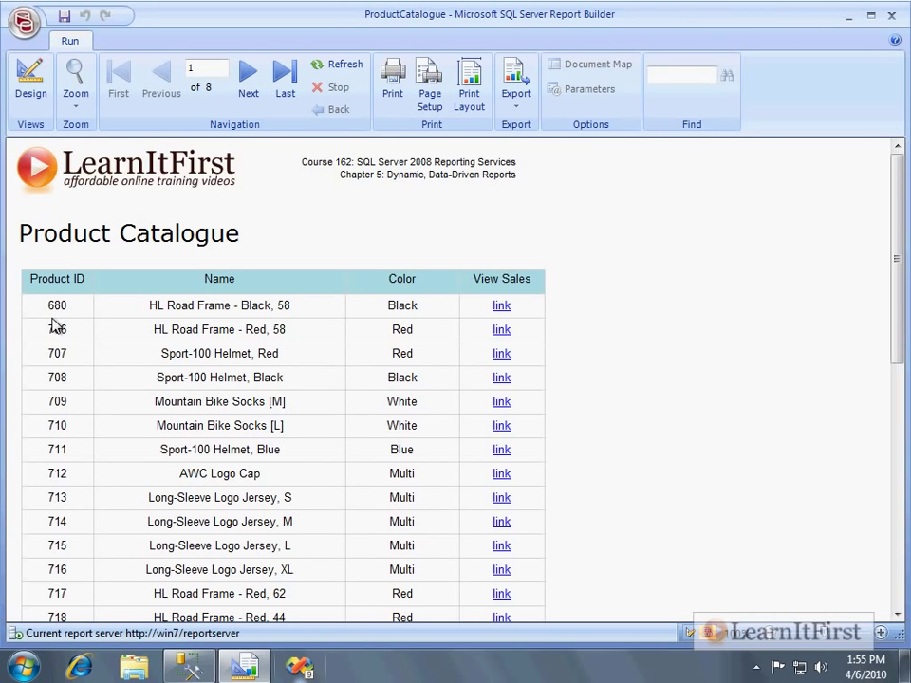
pyautogui.click(505, 305)
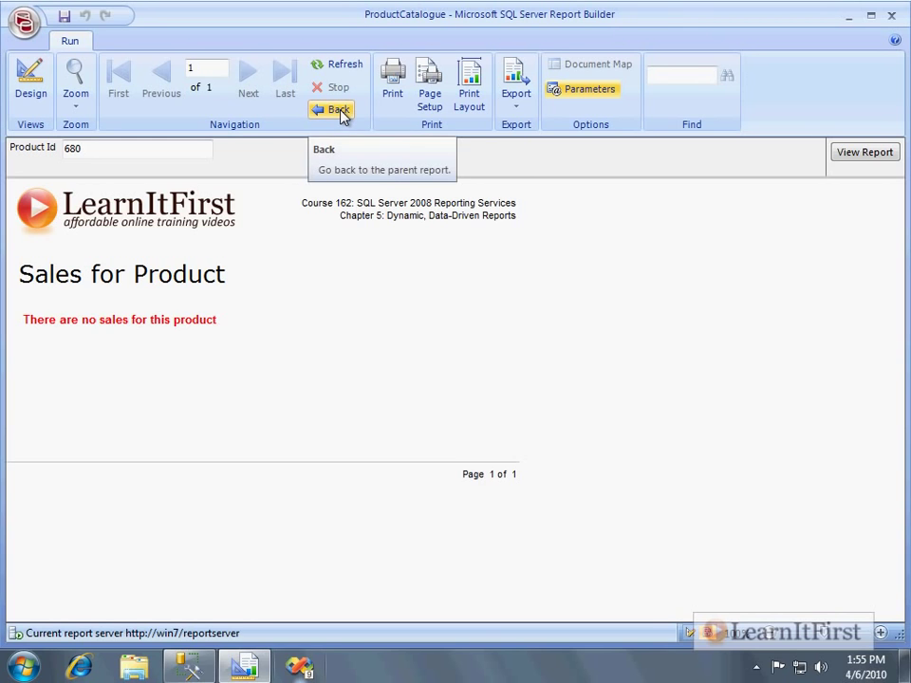
pyautogui.rightClick(585, 203)
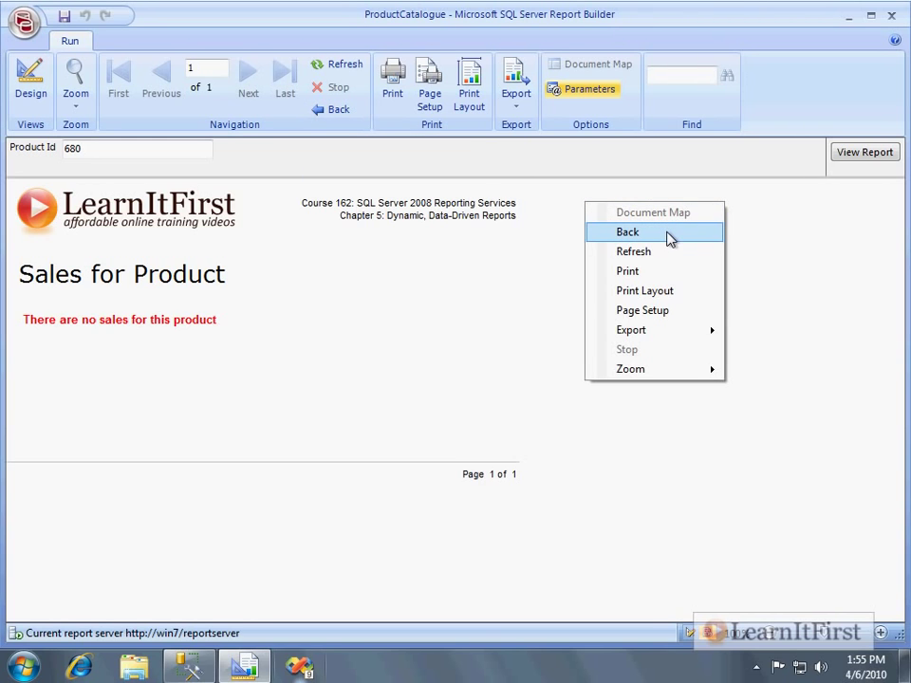
pyautogui.click(628, 232)
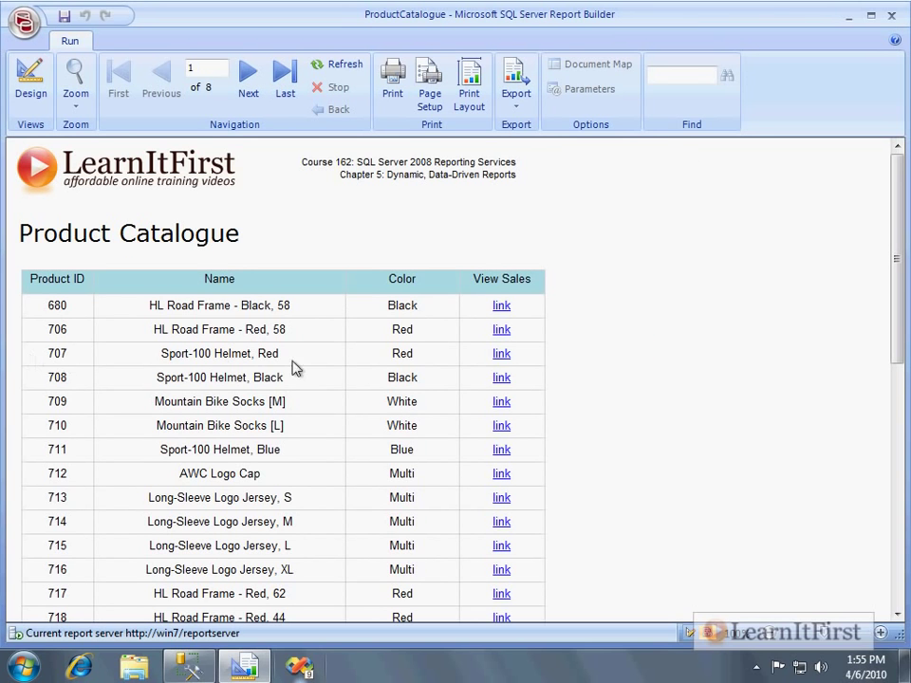
pyautogui.click(502, 354)
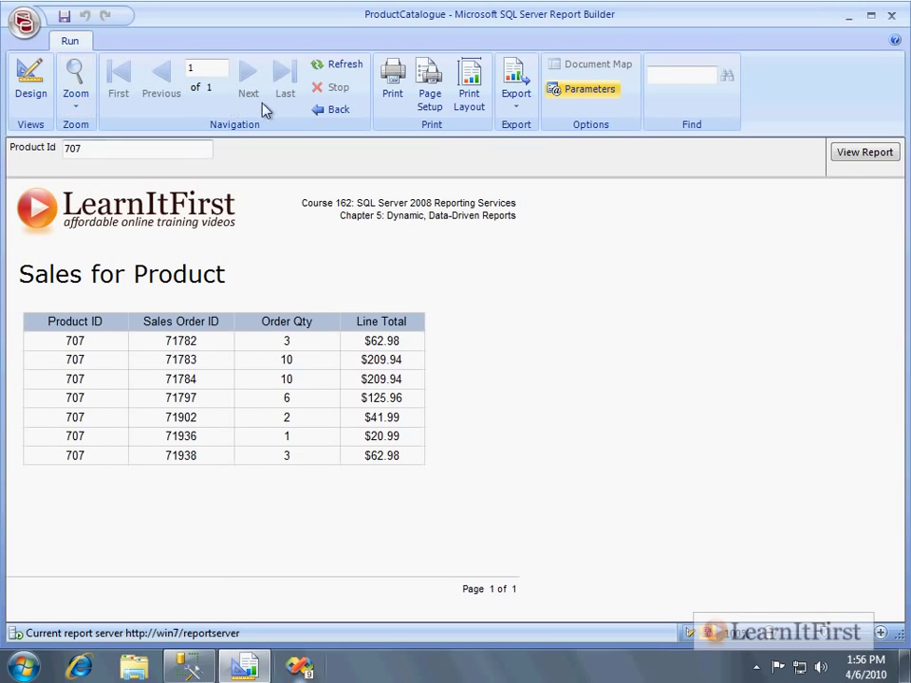
pyautogui.click(326, 111)
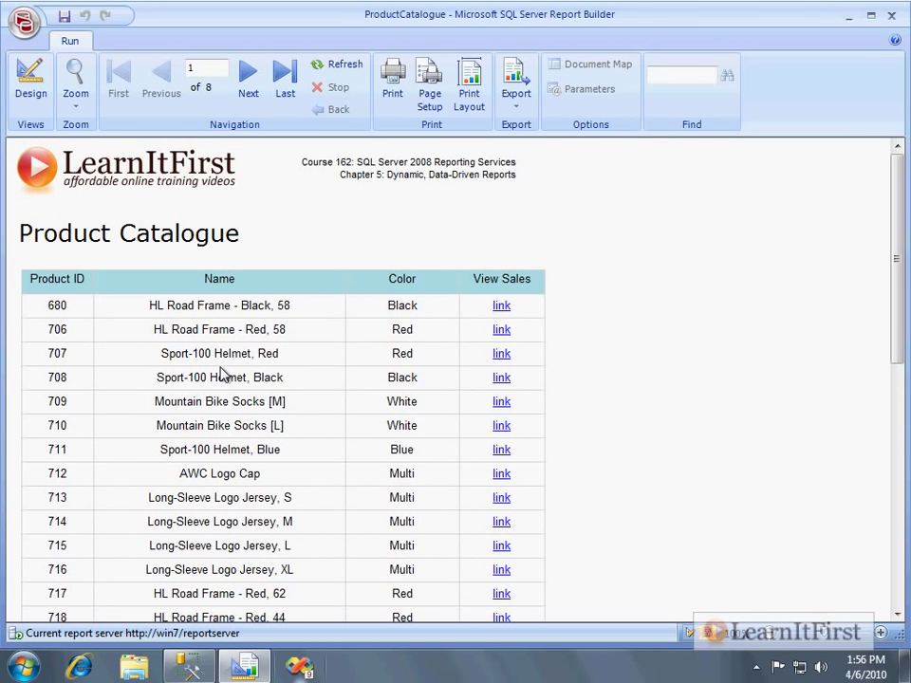